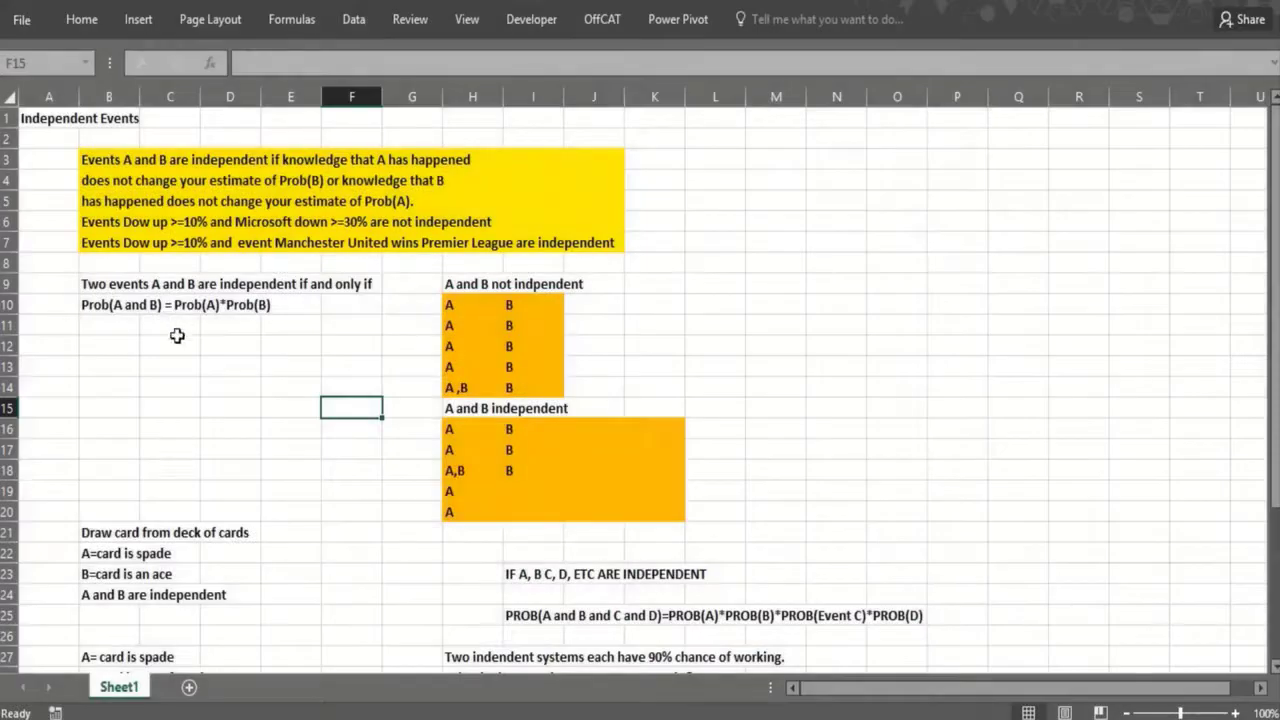
# Correct the heading in H9 by adding the missing 'e' so it reads independent.
pyautogui.click(168, 262)
pyautogui.click(108, 264)
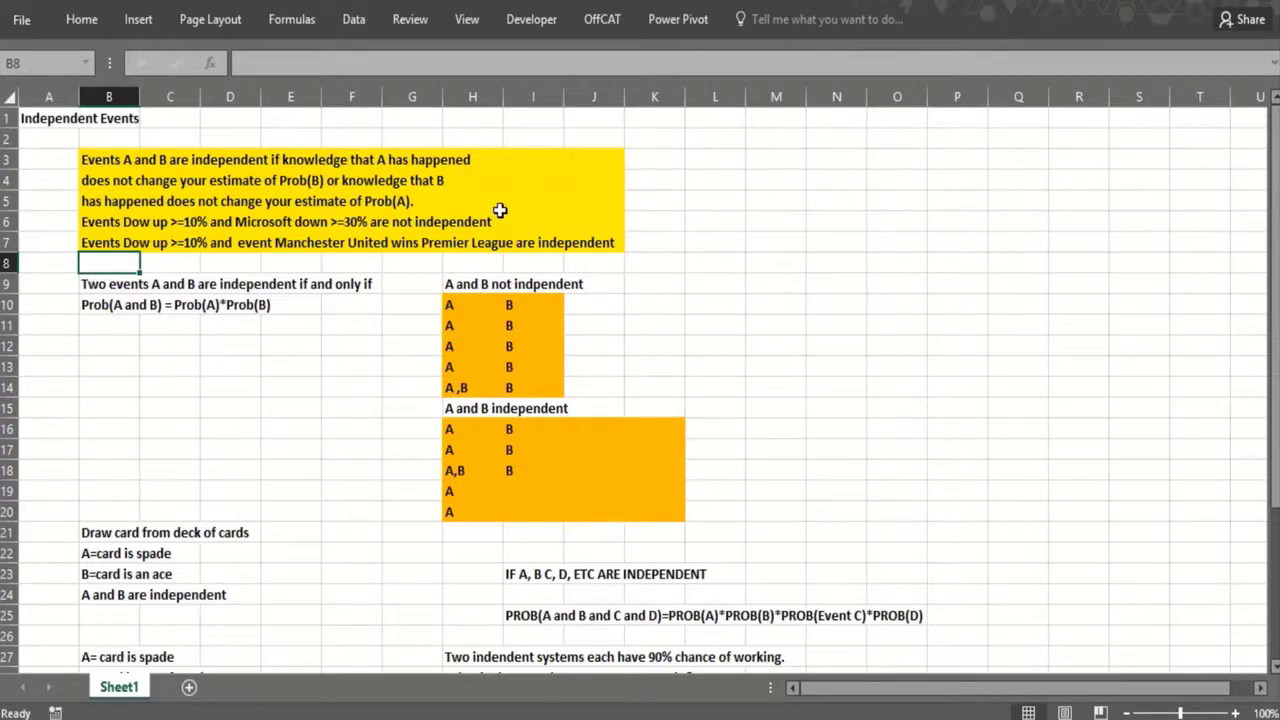
pyautogui.click(256, 225)
pyautogui.click(347, 222)
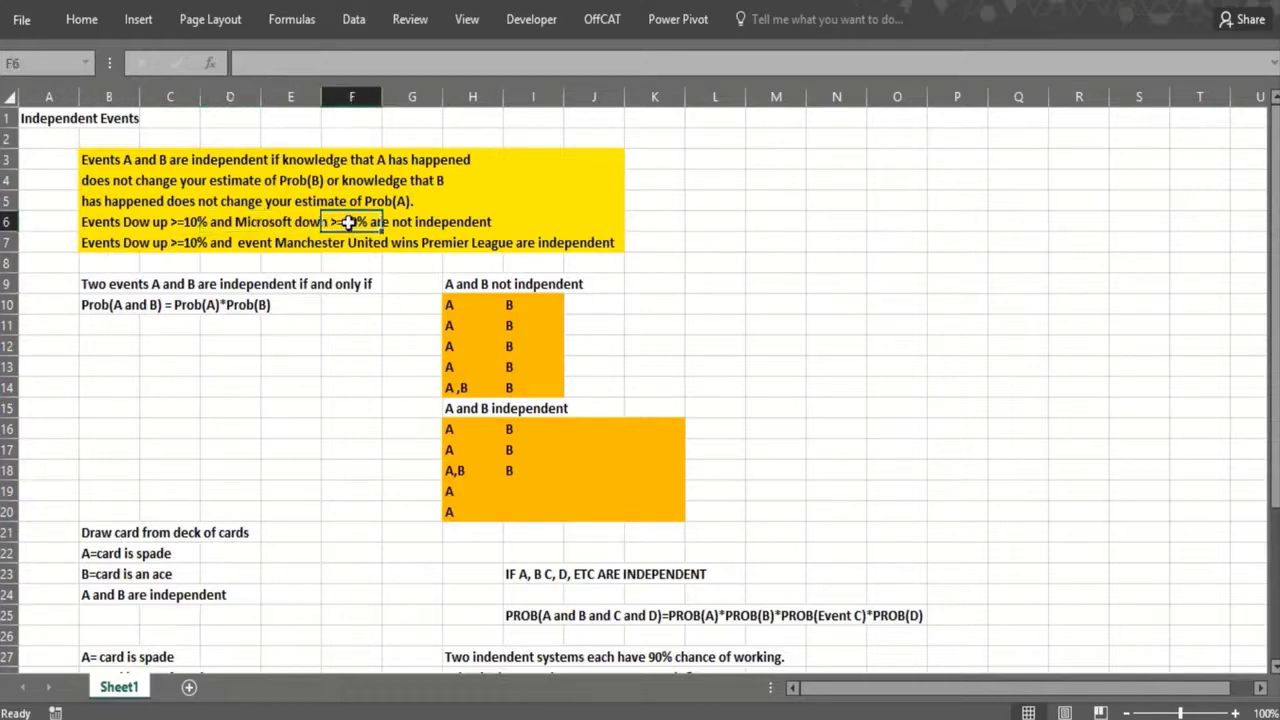
pyautogui.click(166, 265)
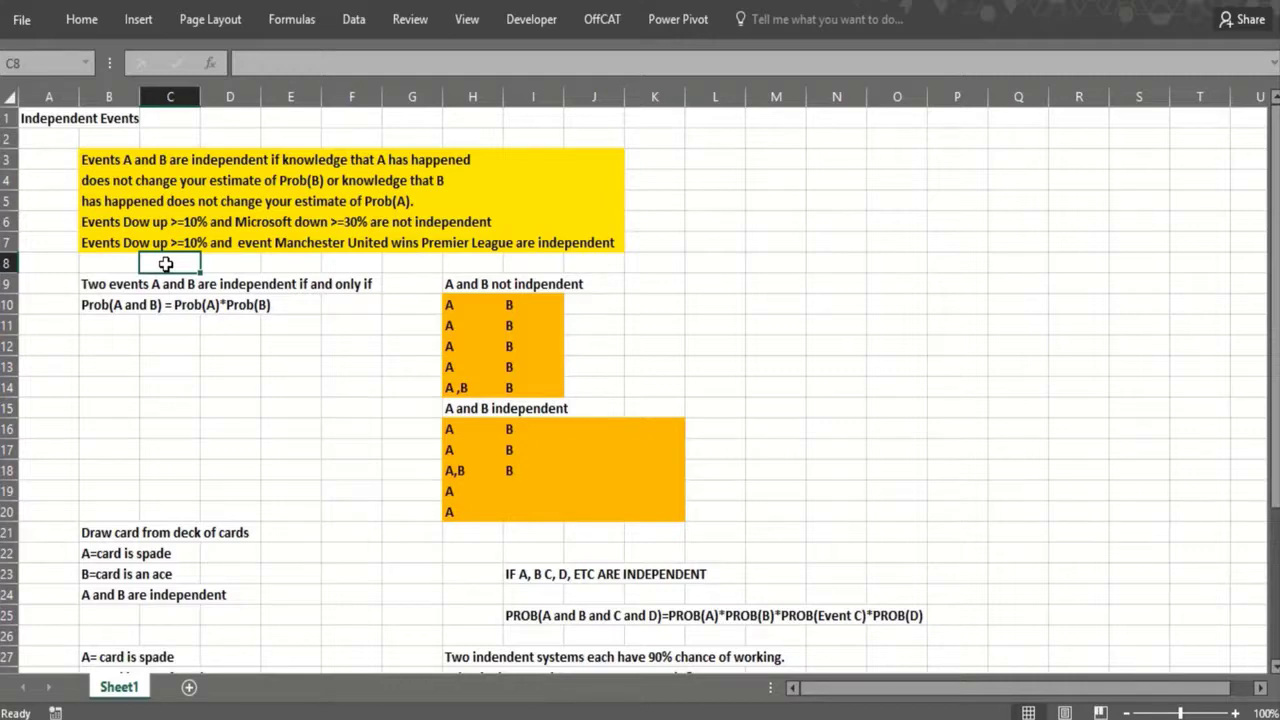
pyautogui.click(349, 260)
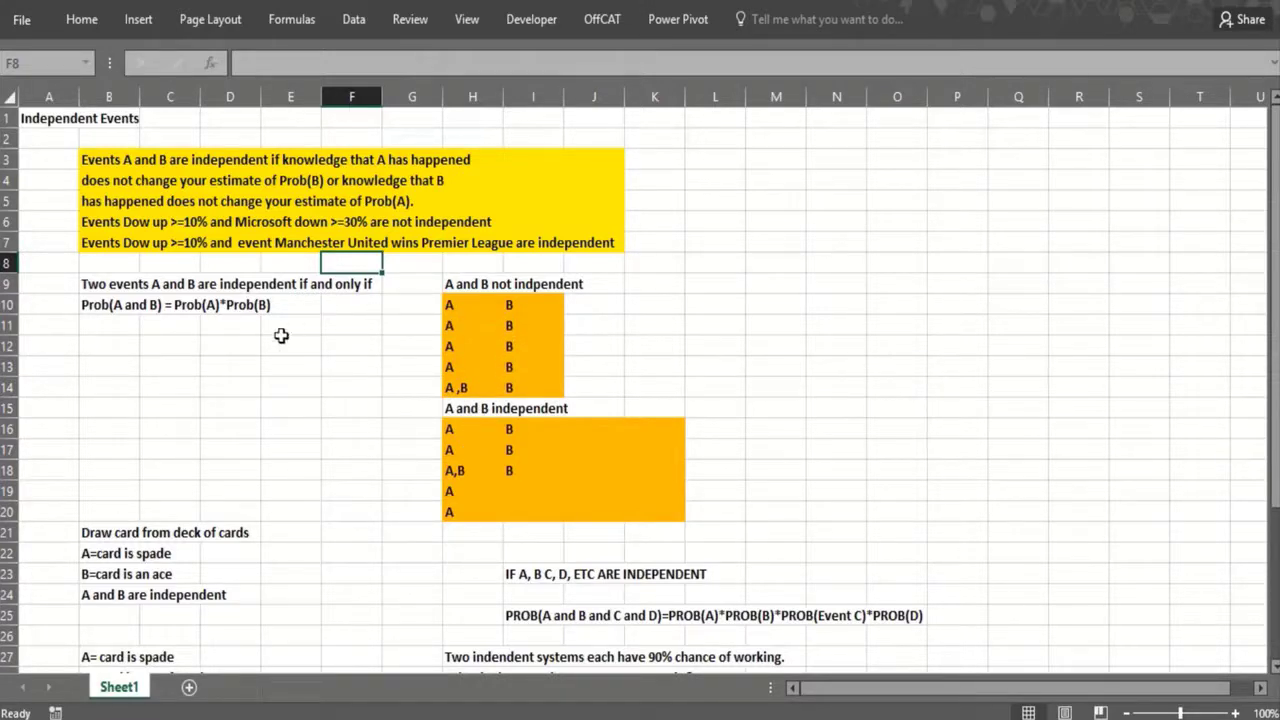
pyautogui.moveTo(443, 287); pyautogui.dragTo(405, 285)
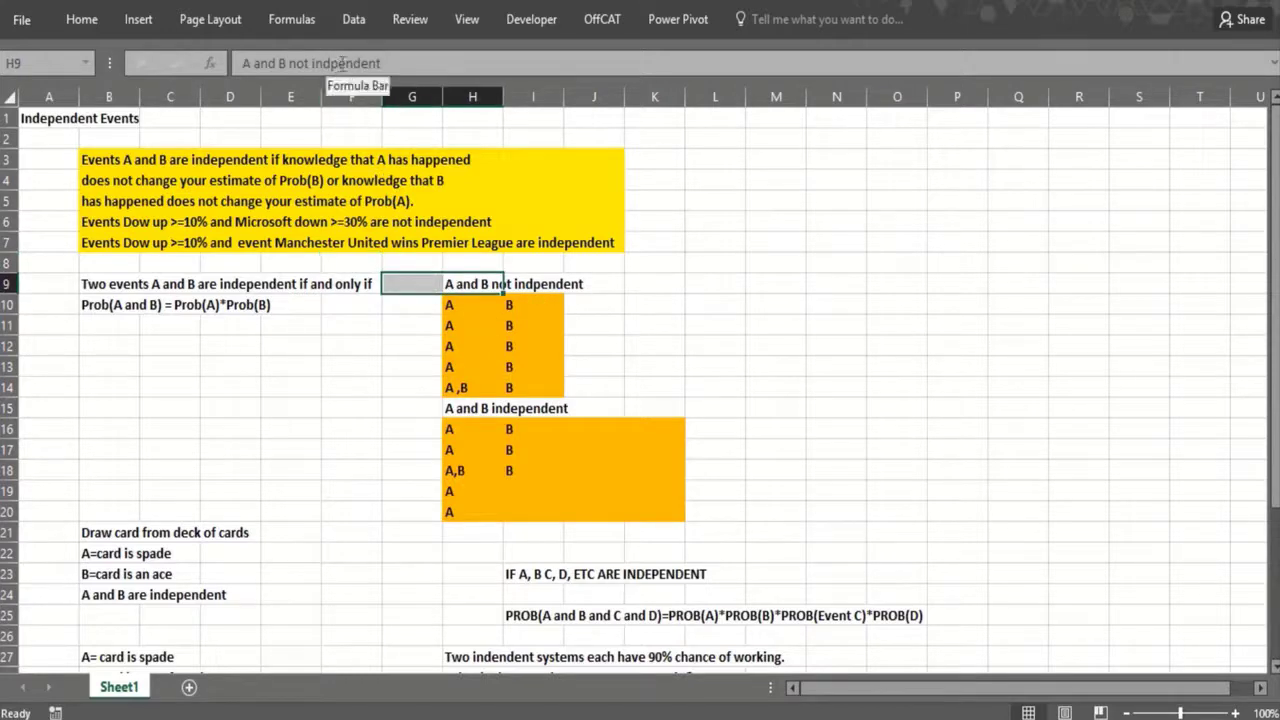
pyautogui.click(333, 63)
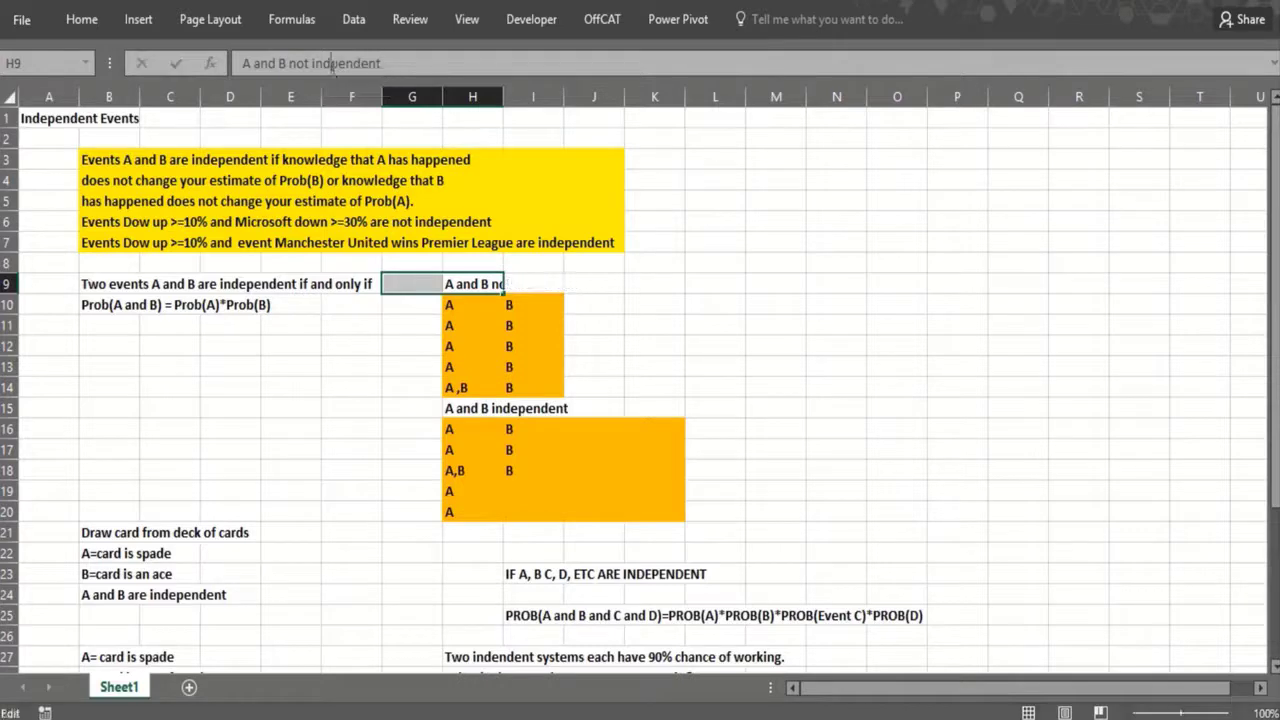
pyautogui.write('e')
pyautogui.press('Return')
# Enter Prob(A)=1/2 in K10 and P(B)= 6/10 below it.
pyautogui.click(641, 314)
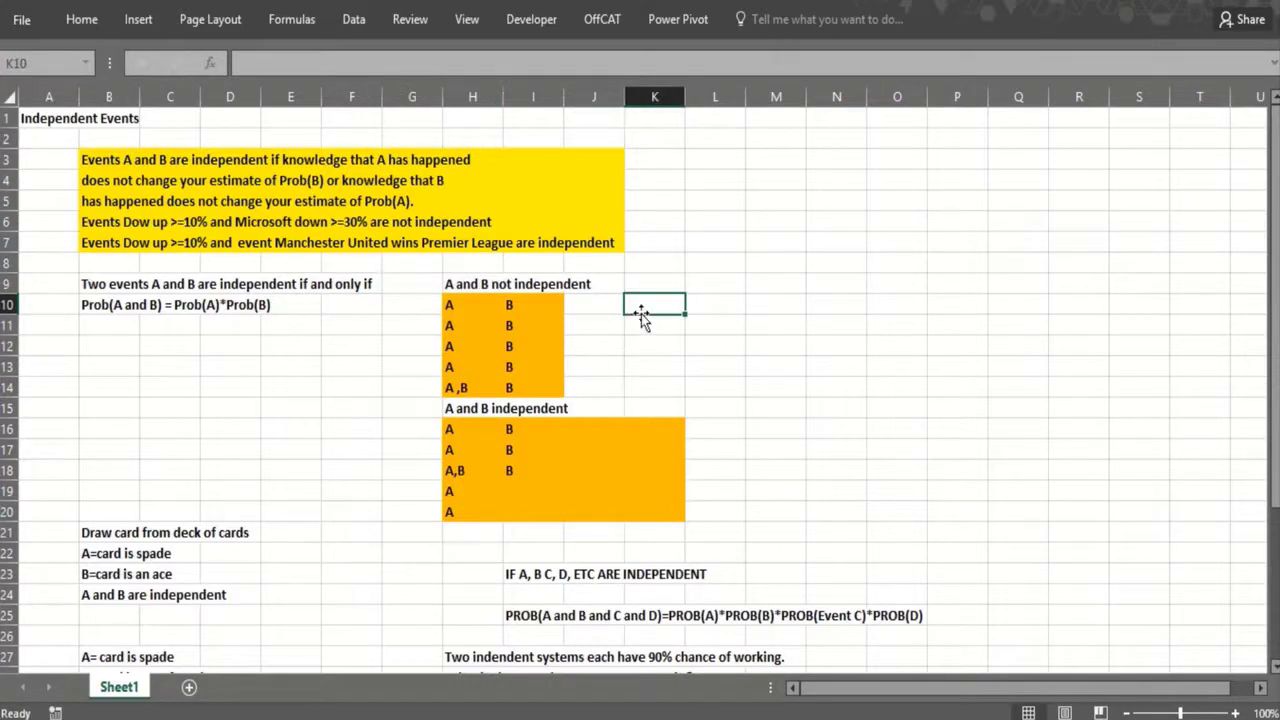
pyautogui.write('Prov')
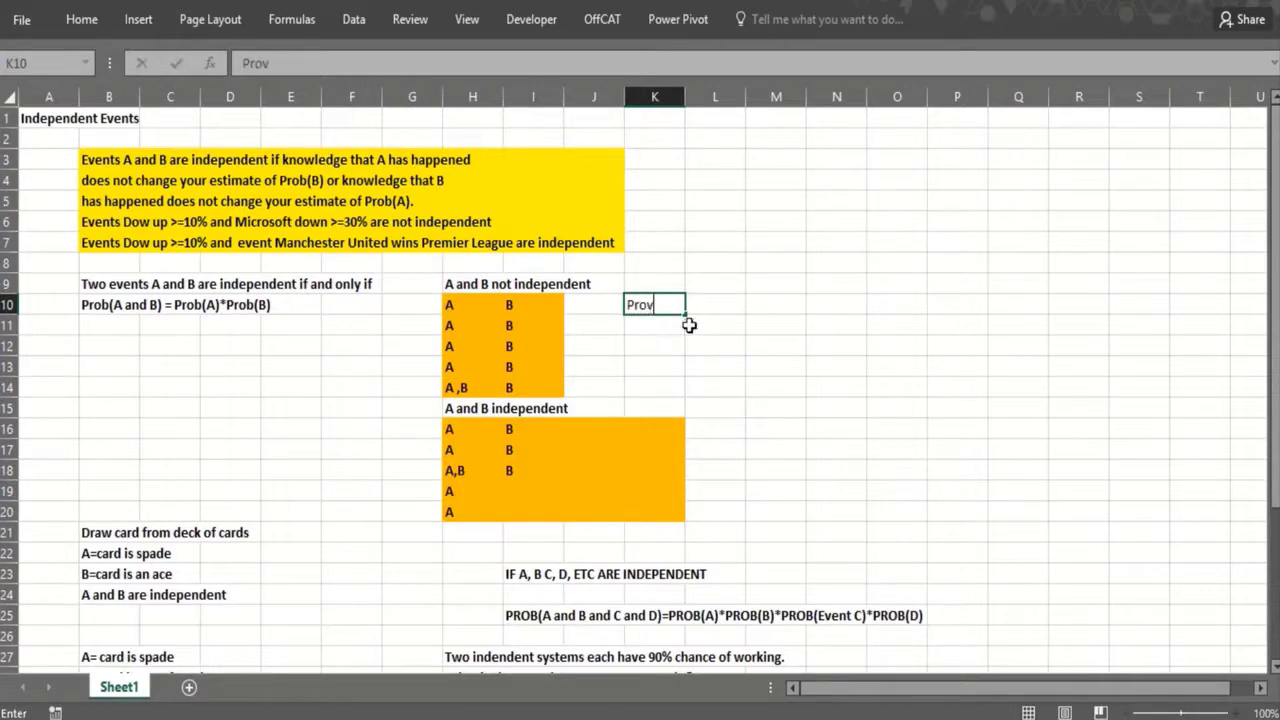
pyautogui.press('BackSpace')
pyautogui.write('b(A)=1/2')
pyautogui.press('Return')
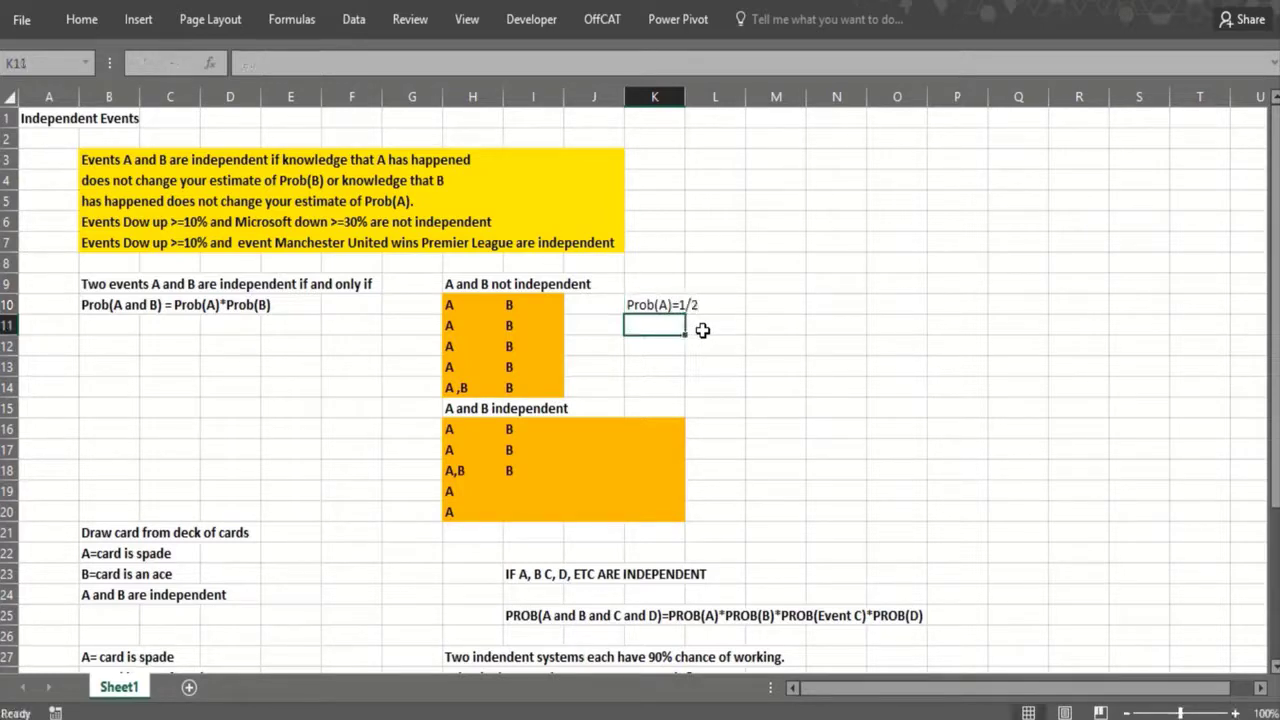
pyautogui.write('P(B')
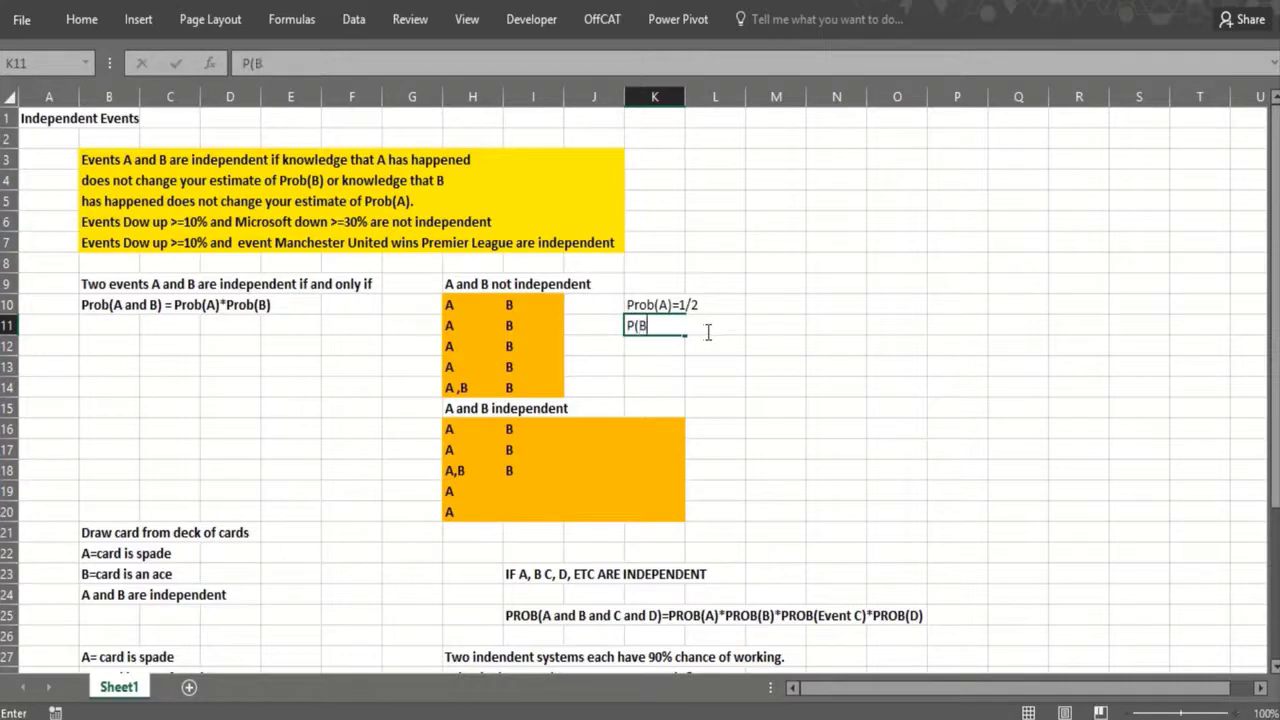
pyautogui.write('))')
pyautogui.press('BackSpace')
pyautogui.write('= 6/10')
pyautogui.press('Return')
# Add Prob(A and B) = 1/10, 1/10= (3/5)*(1/2) and 'Not true so A and B are independent'.
pyautogui.write('P')
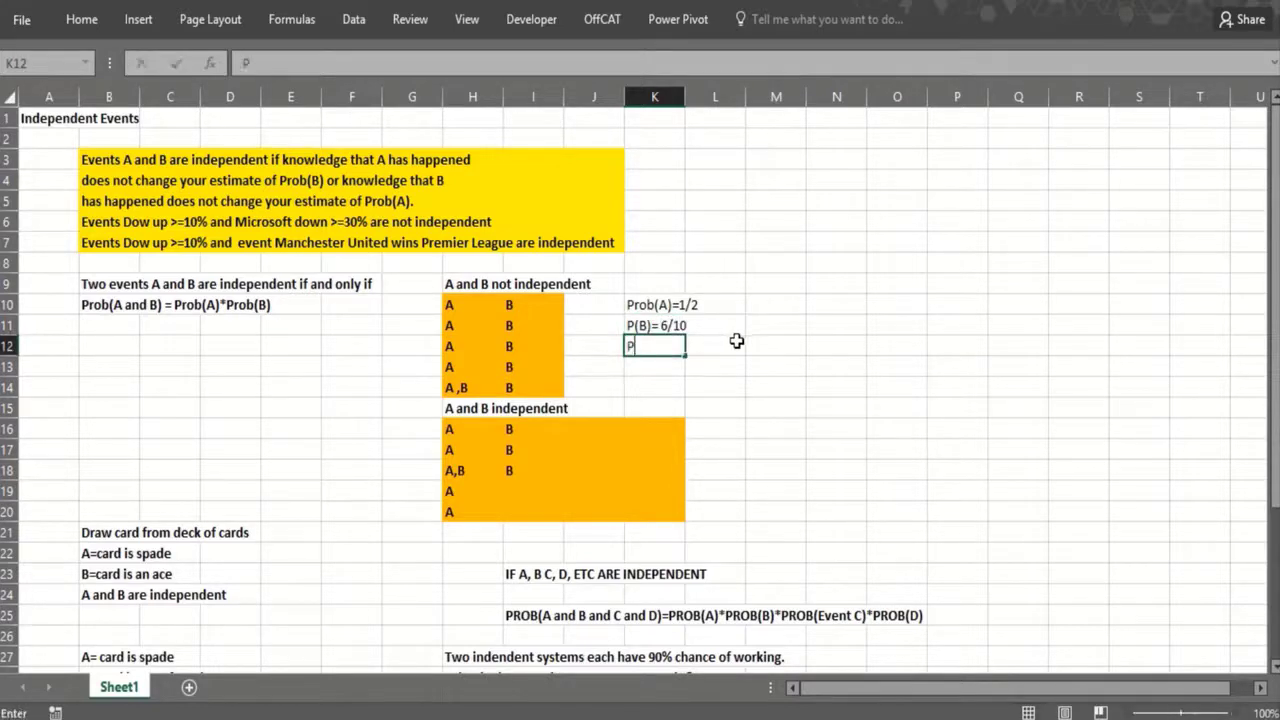
pyautogui.write('rob')
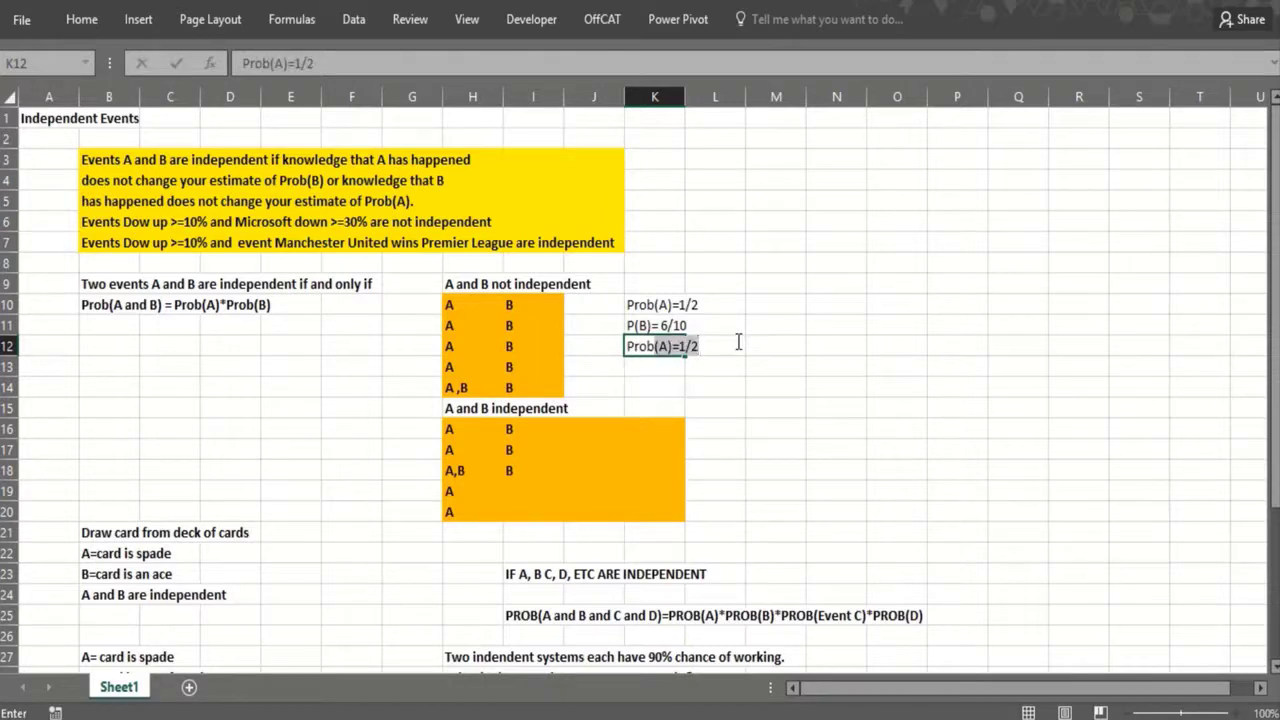
pyautogui.write('(A)')
pyautogui.write(' and')
pyautogui.write(' b')
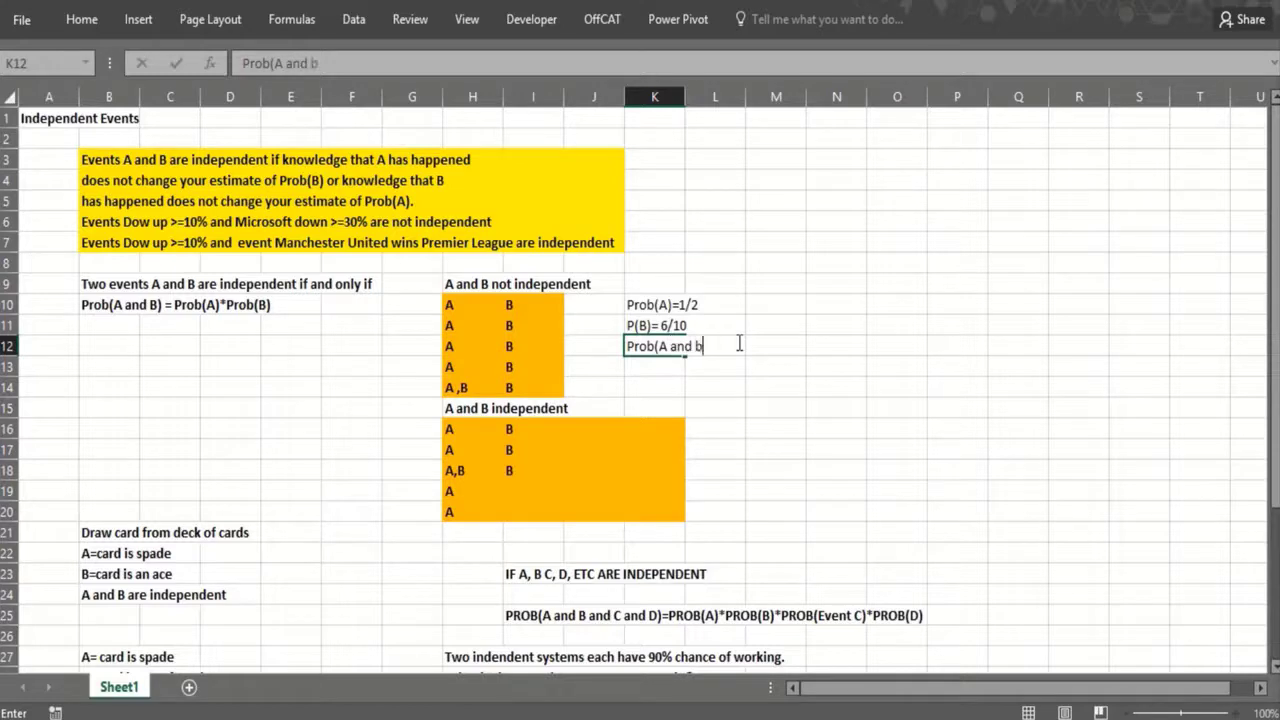
pyautogui.press('BackSpace')
pyautogui.write('B) = 1/10')
pyautogui.press('Return')
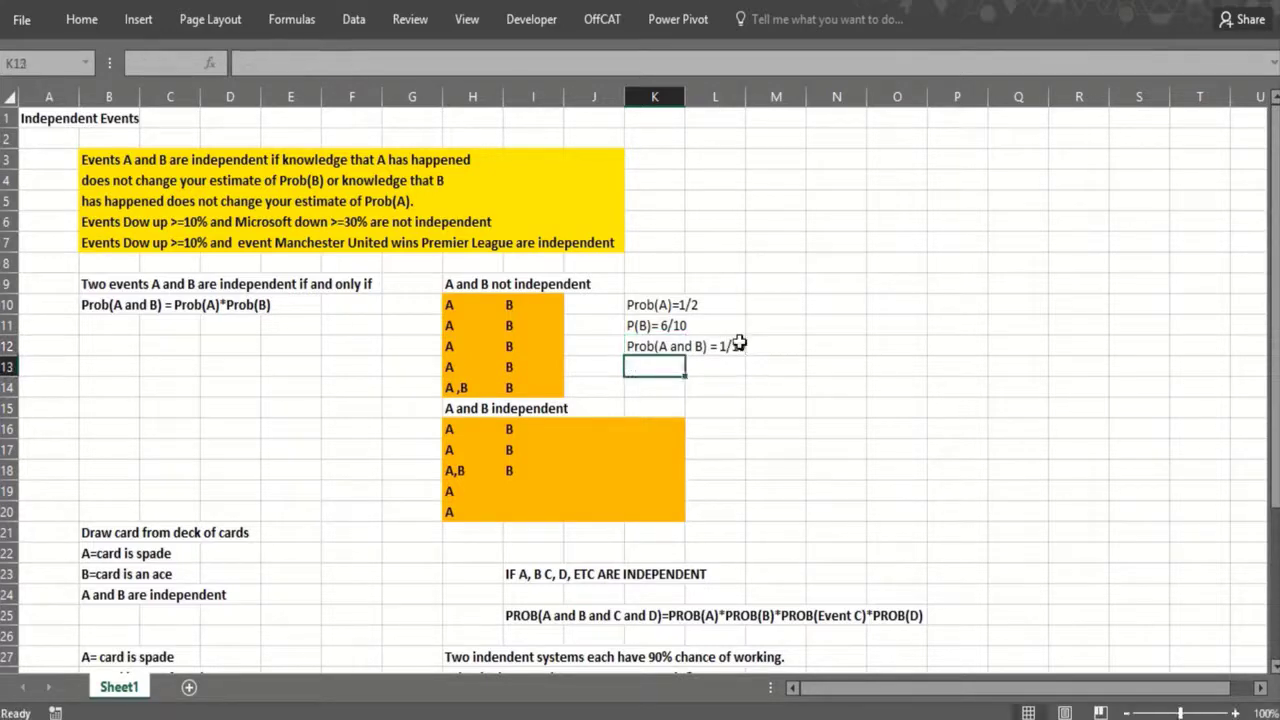
pyautogui.write('1/10=')
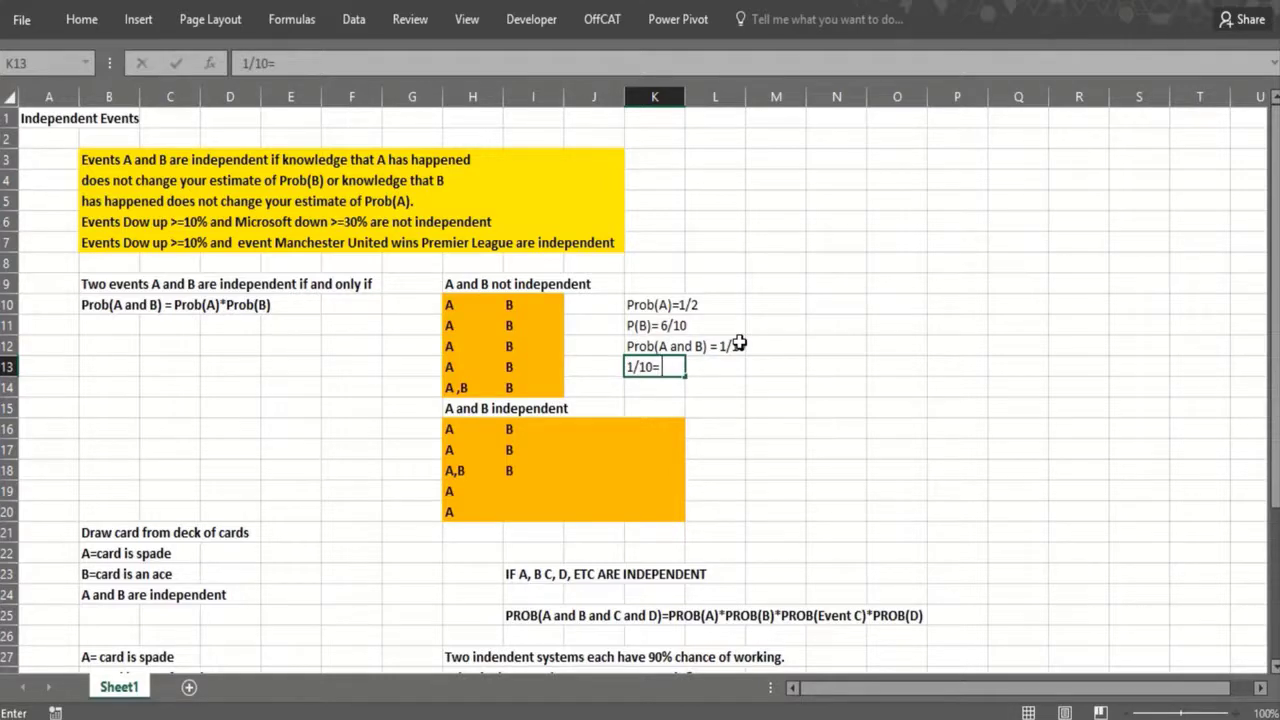
pyautogui.write(' (3/4')
pyautogui.press('BackSpace')
pyautogui.write('5)*(1/2')
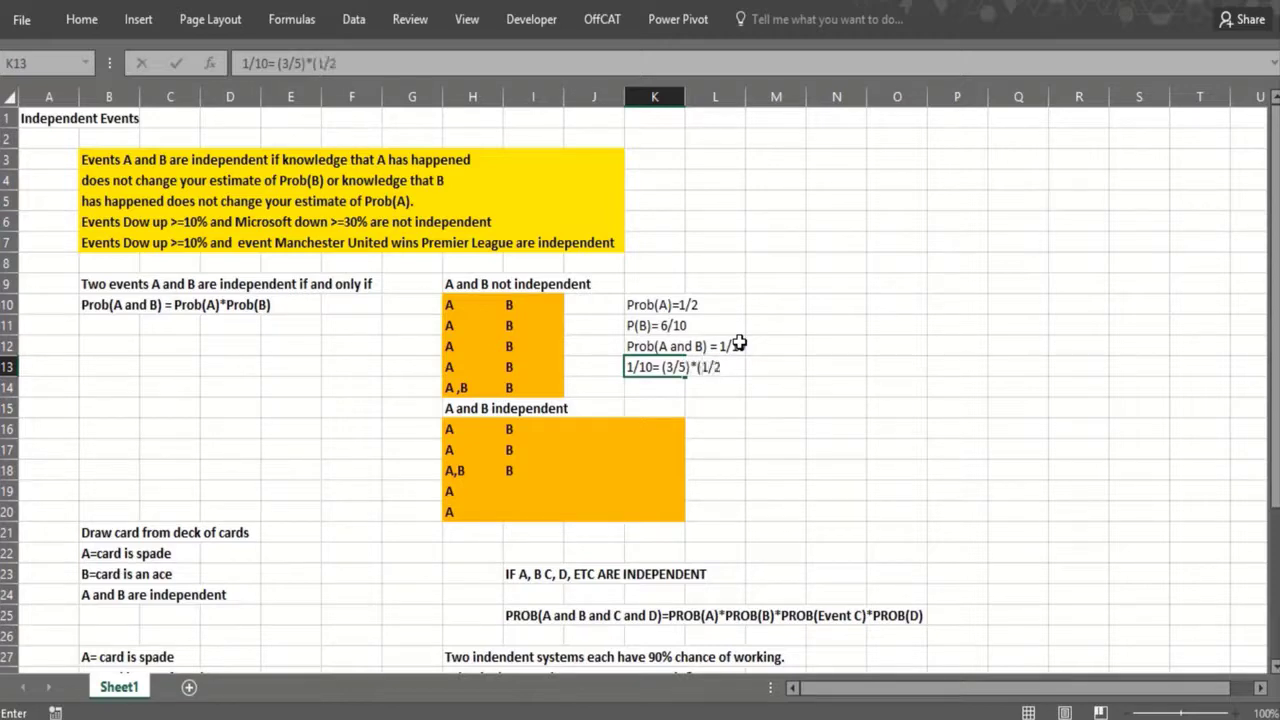
pyautogui.write(')')
pyautogui.press('Return')
pyautogui.write('Not')
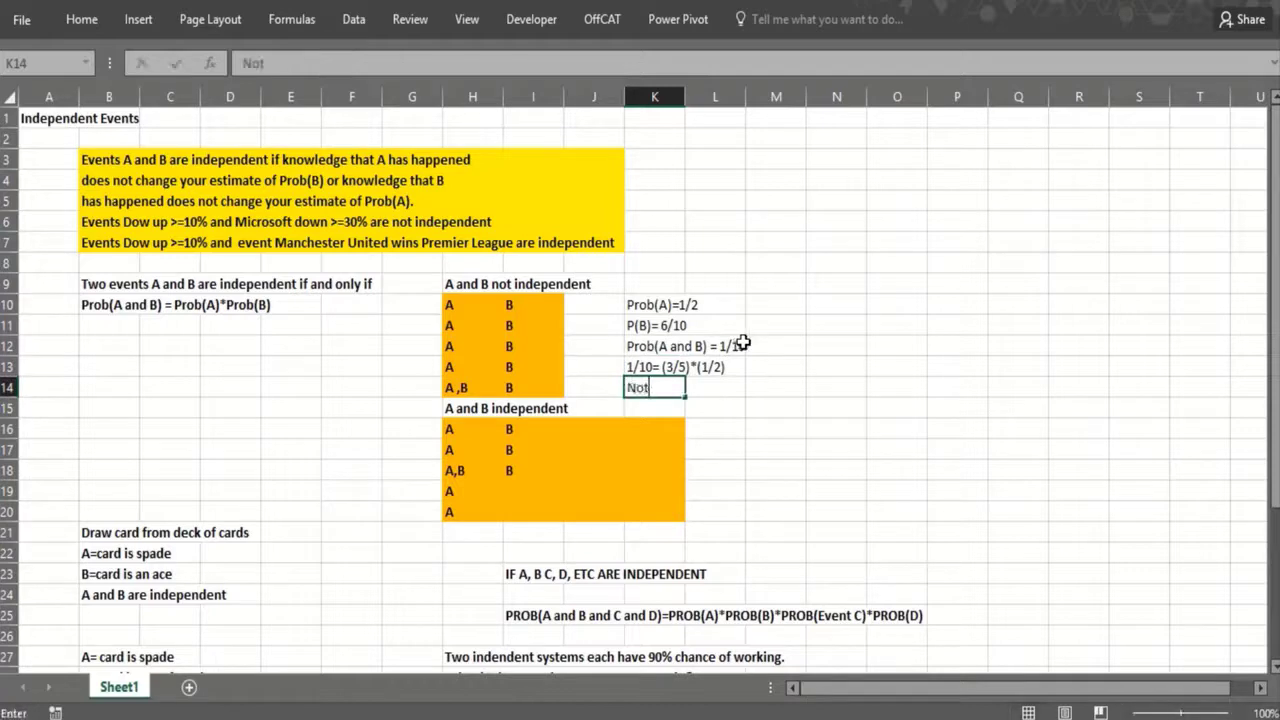
pyautogui.write(' true n')
pyautogui.press('BackSpace')
pyautogui.write('so A')
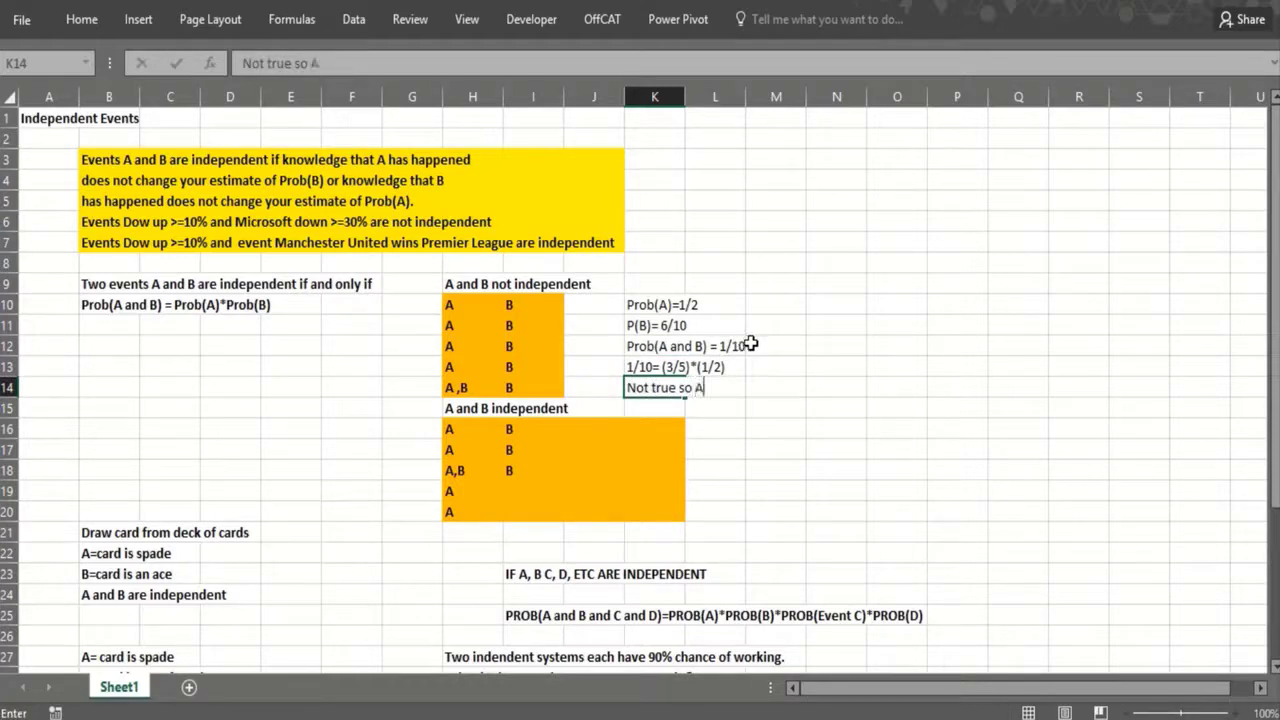
pyautogui.write(' and B are')
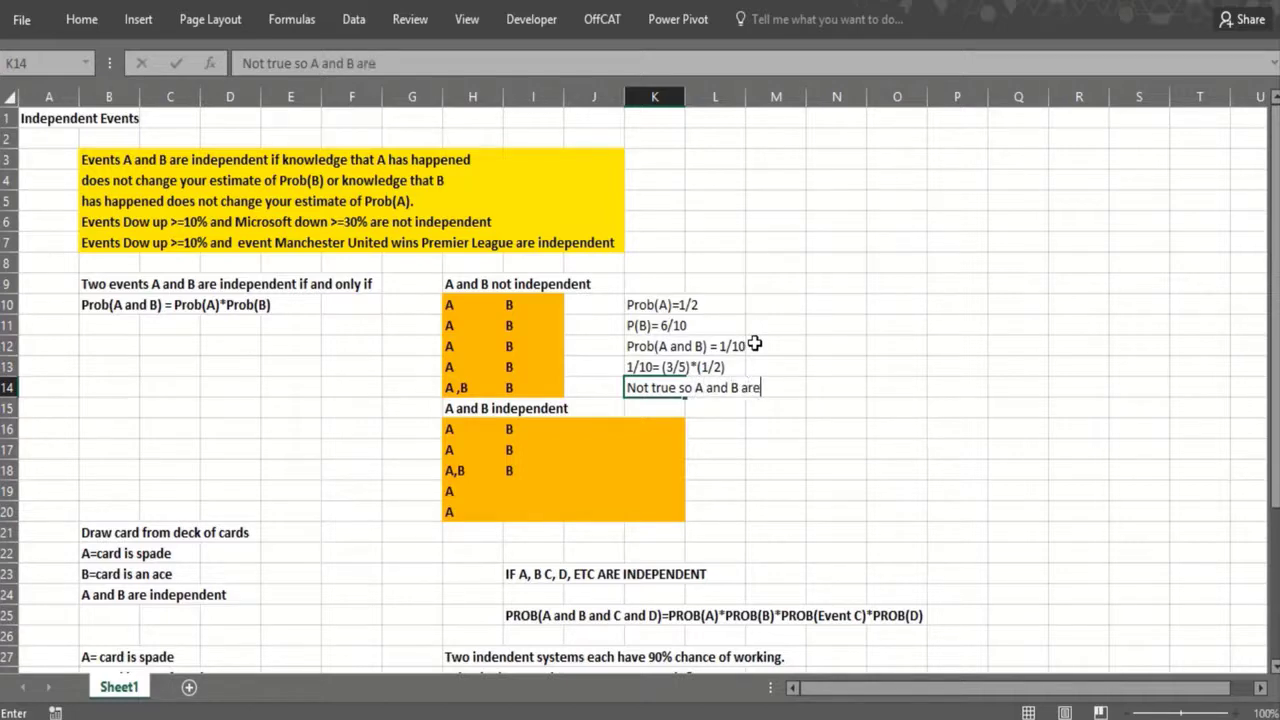
pyautogui.write(' independent')
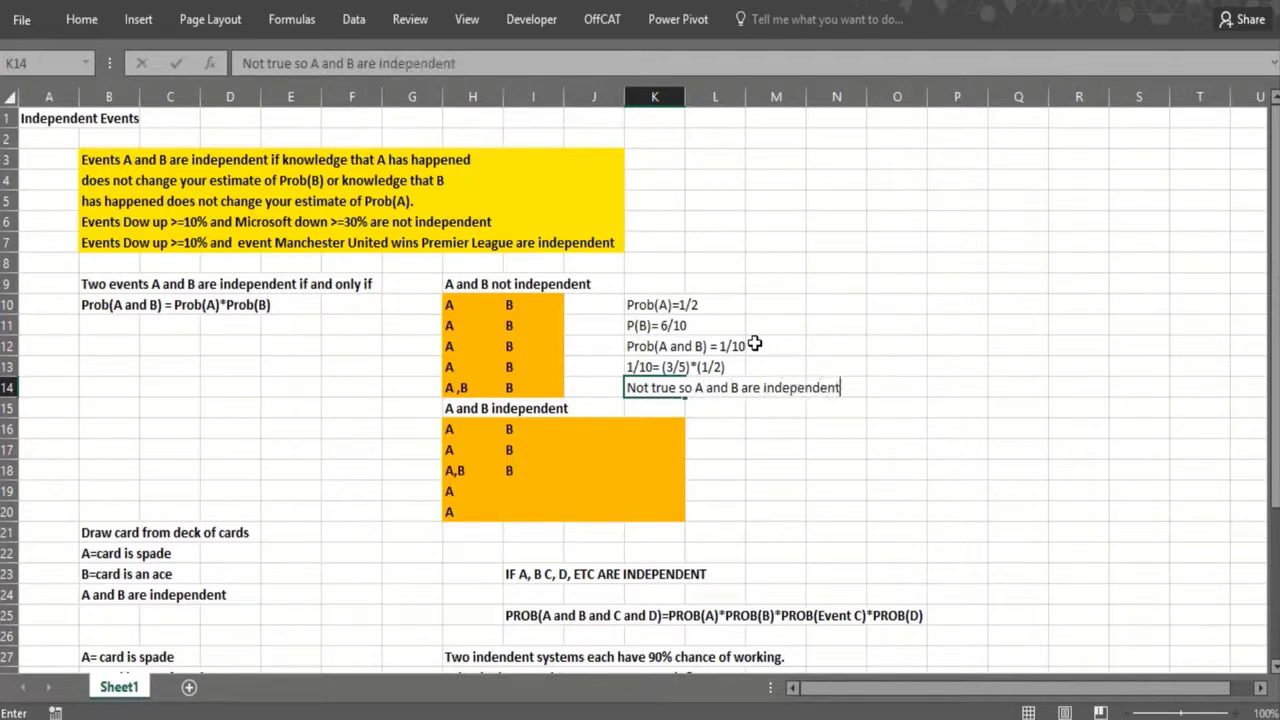
pyautogui.press('Return')
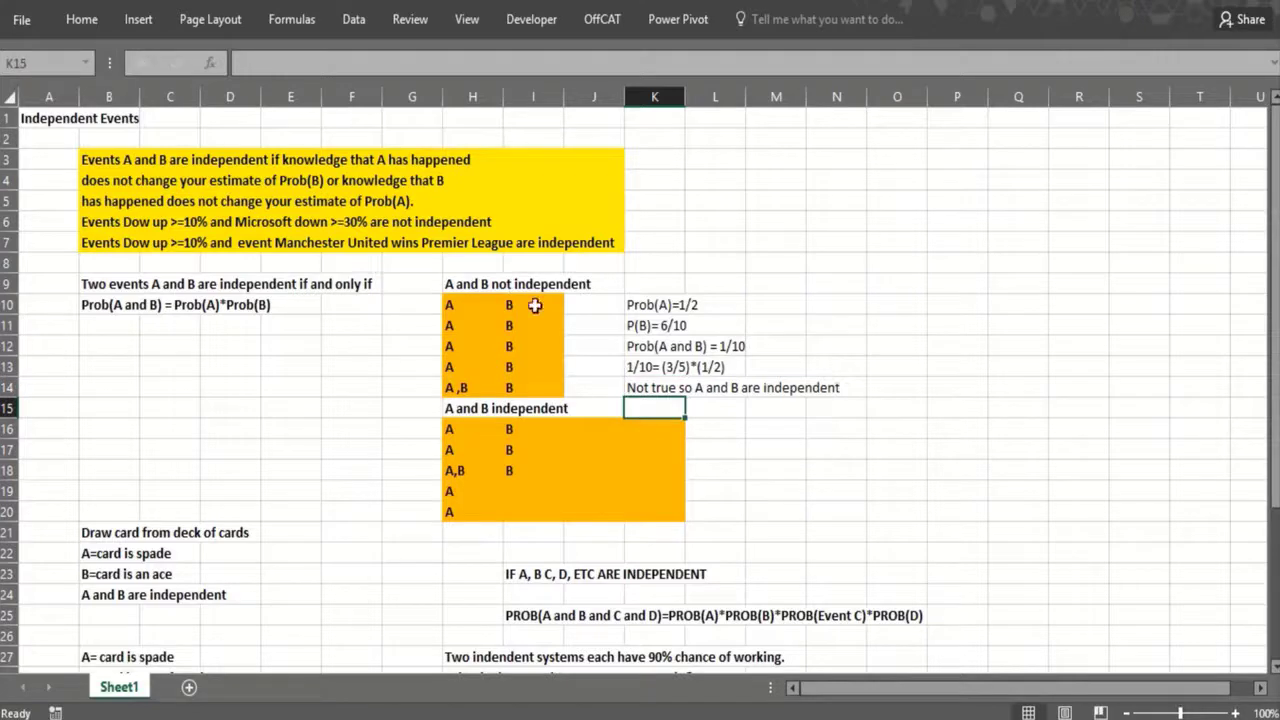
# Select the A outcomes in H10:H14 of the second independent-events table.
pyautogui.click(470, 388)
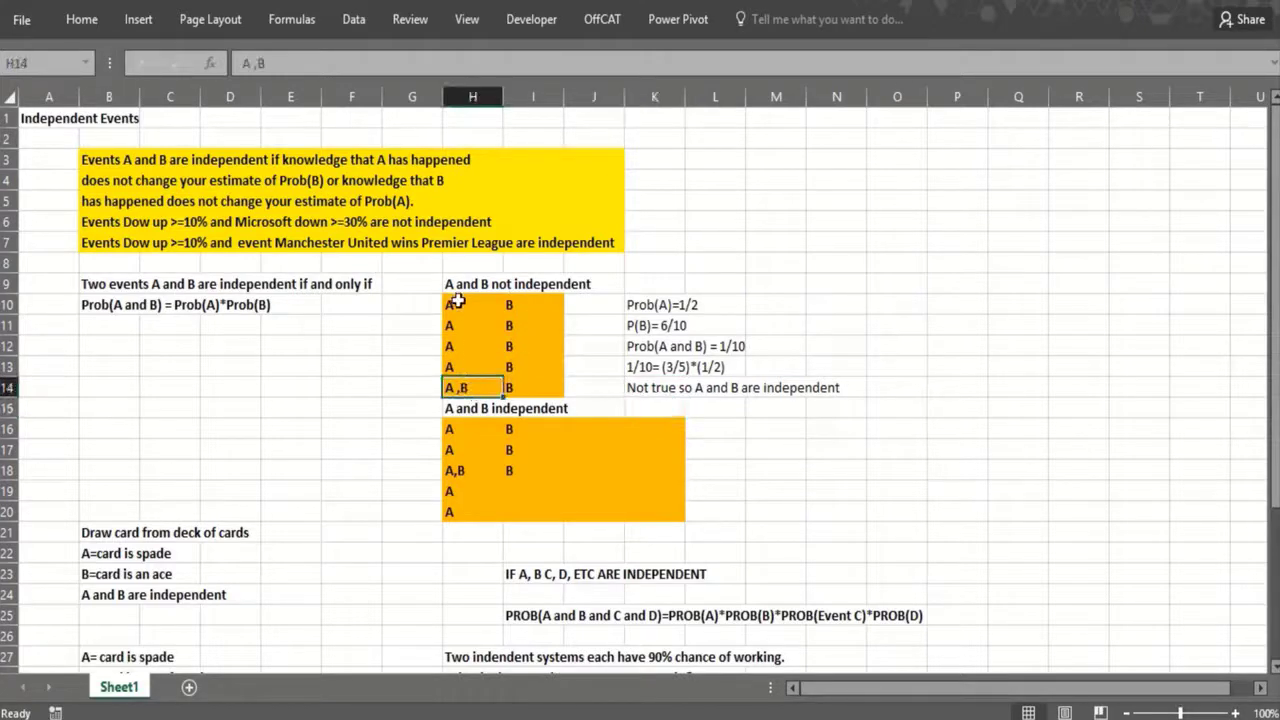
pyautogui.moveTo(452, 303); pyautogui.dragTo(464, 368)
pyautogui.click(458, 388)
pyautogui.click(604, 379)
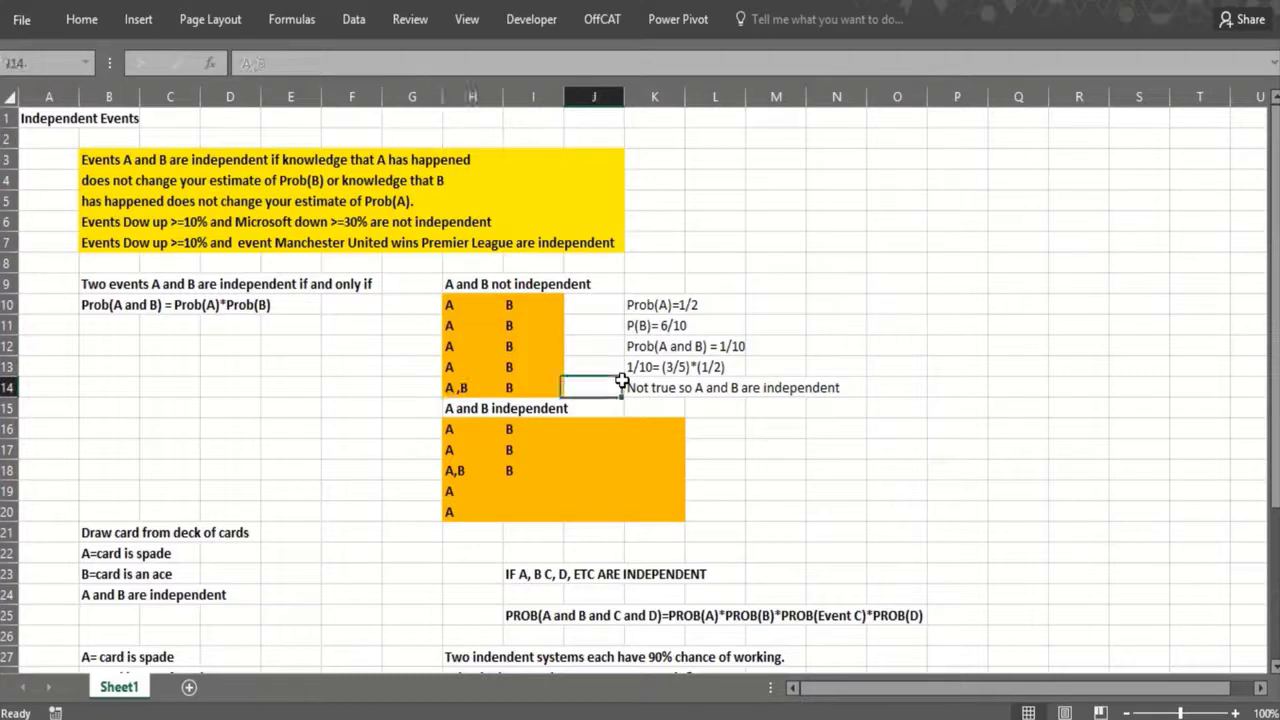
pyautogui.click(389, 470)
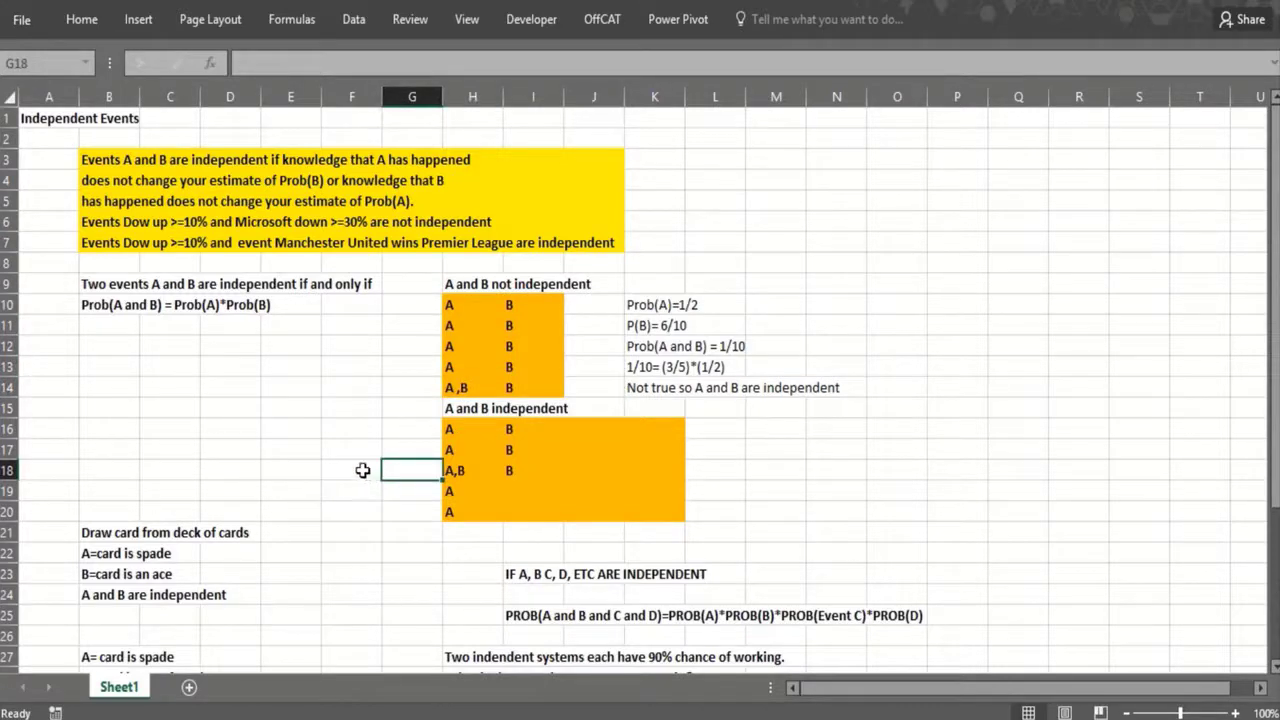
pyautogui.click(379, 431)
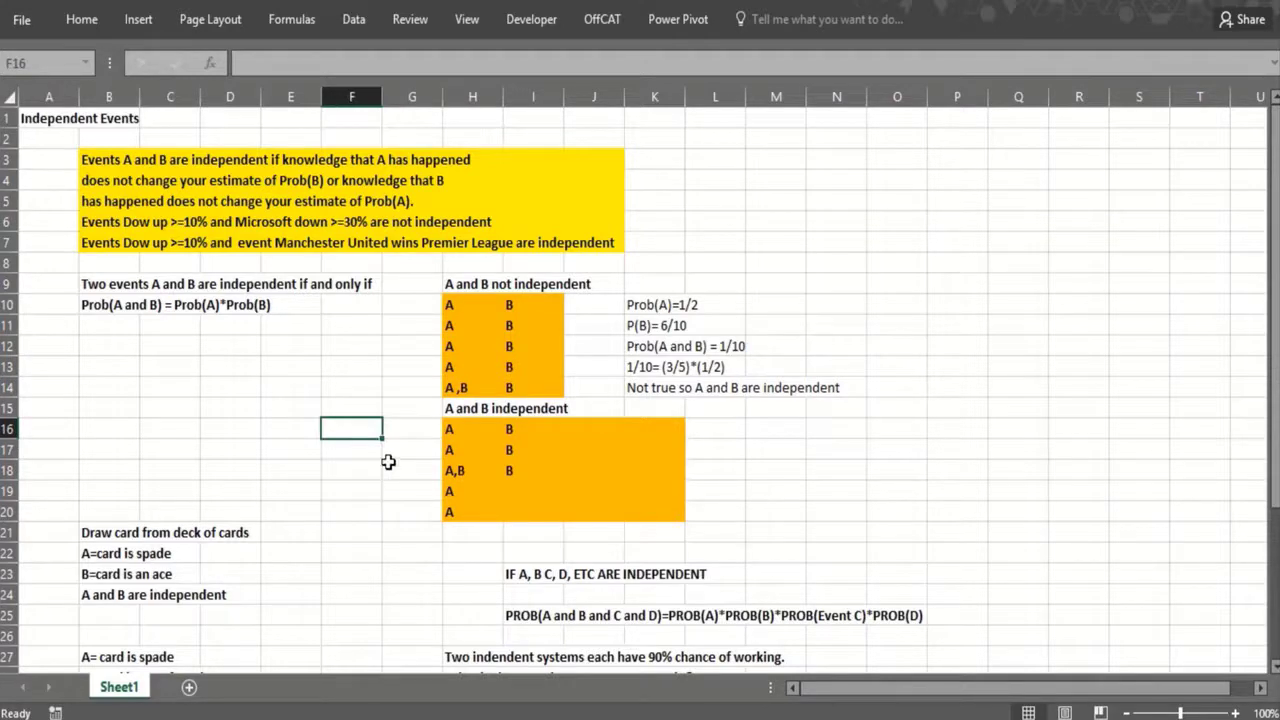
pyautogui.click(389, 470)
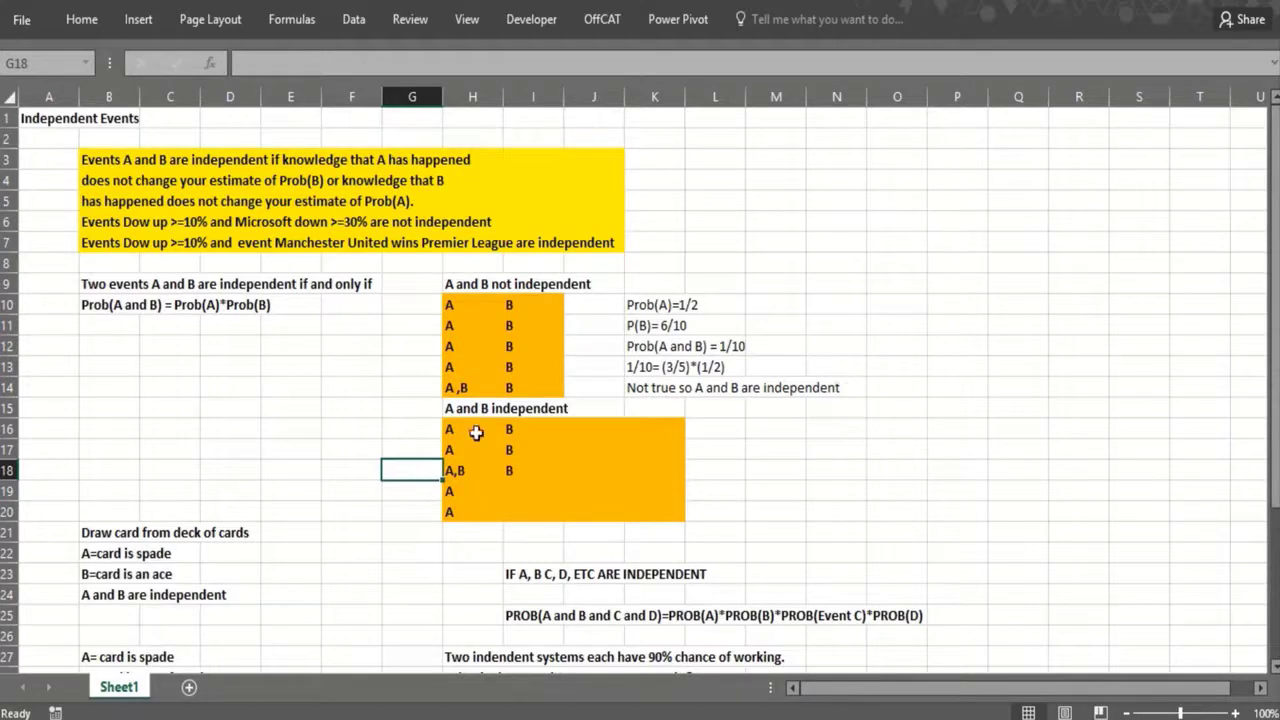
# Enter P(A)=5/20=1/4 in L16 and P(B)=4/20=1/5 below it.
pyautogui.click(722, 427)
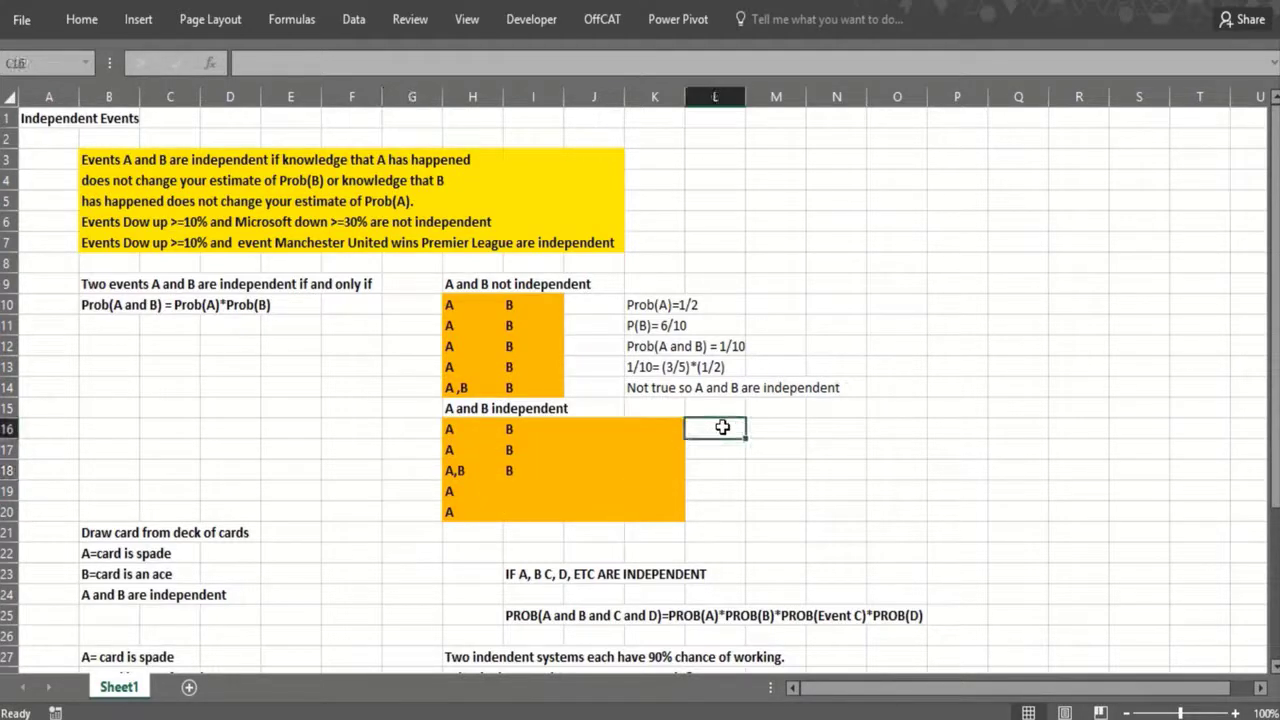
pyautogui.write('P')
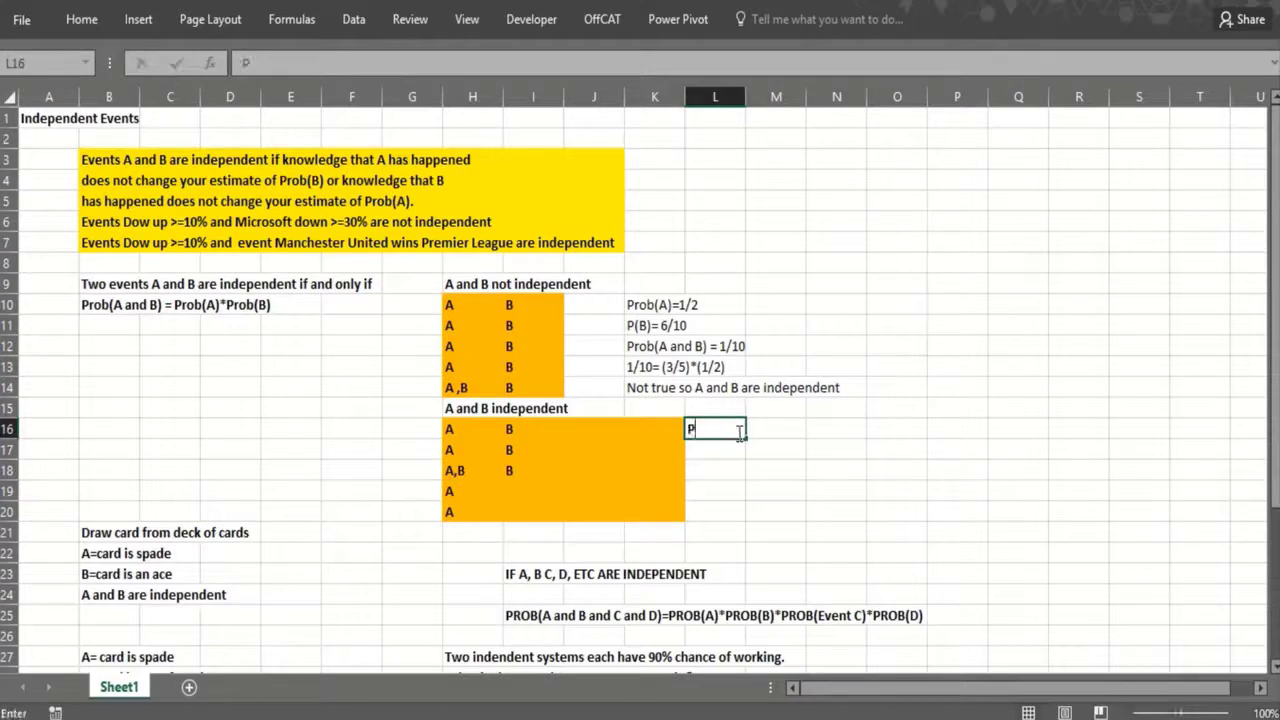
pyautogui.write('(A)=5/20=1/4')
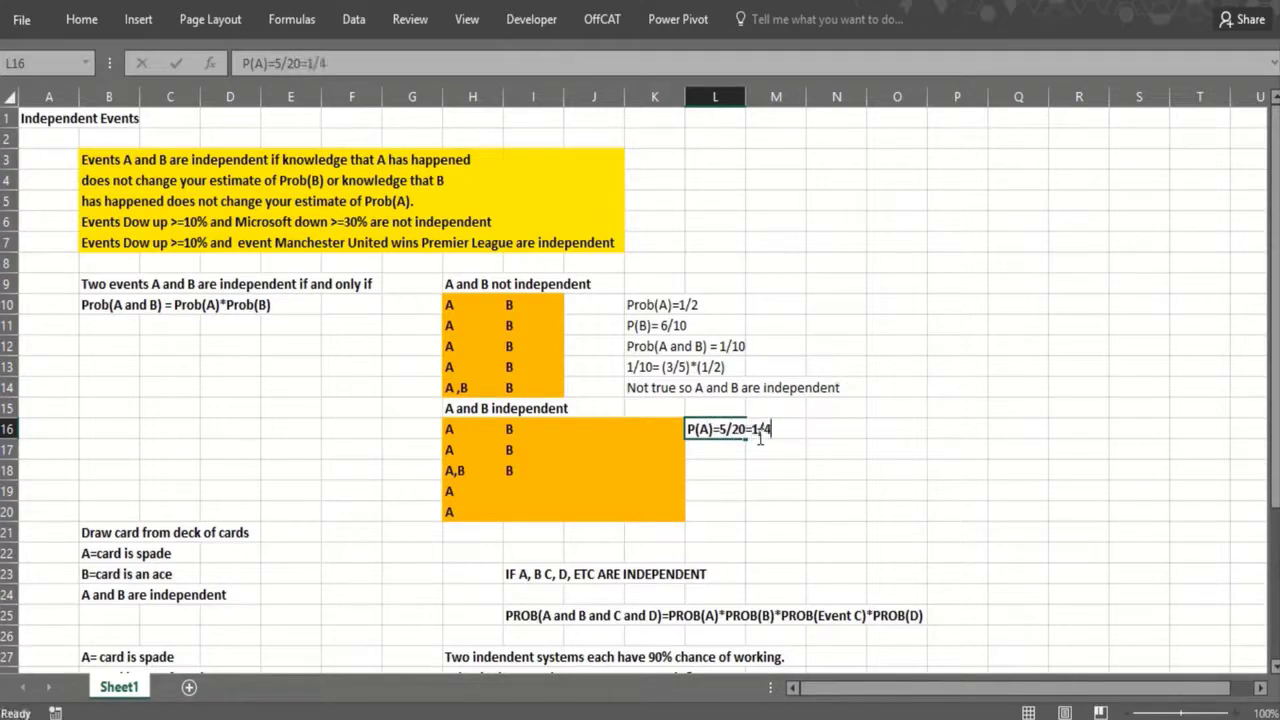
pyautogui.press('Return')
pyautogui.write('P(B')
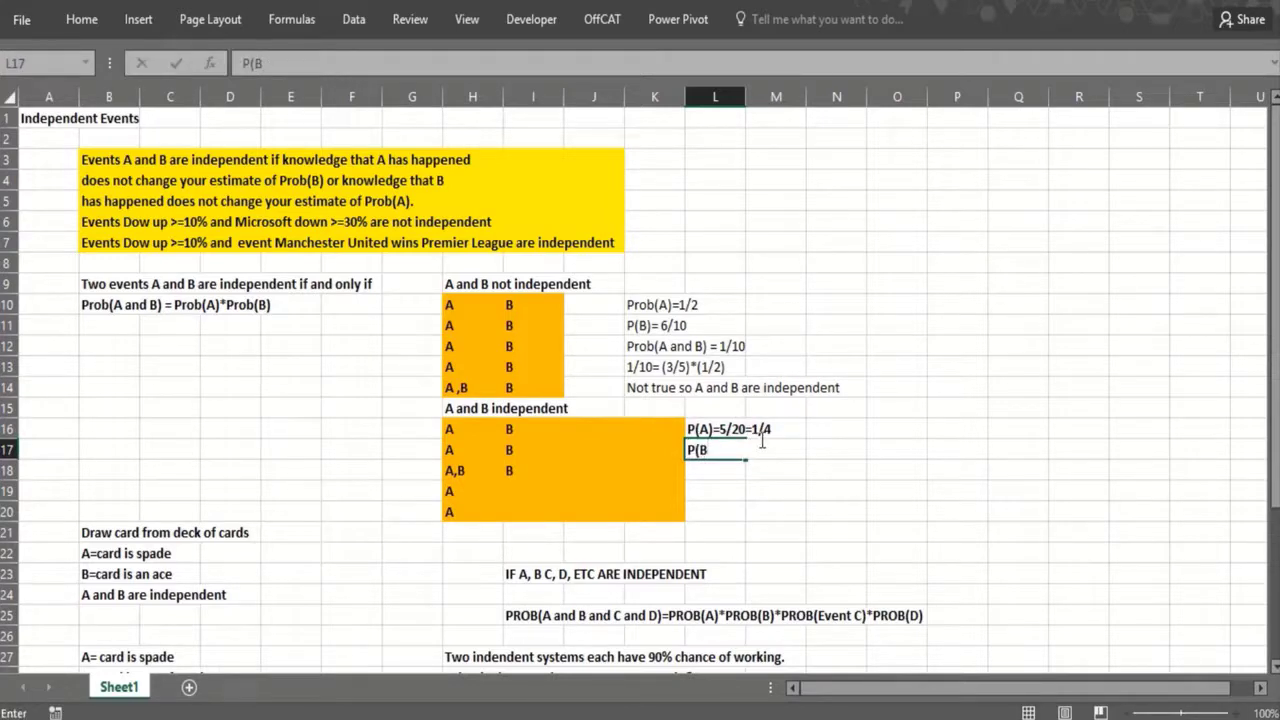
pyautogui.write(')=4/20=1/5')
pyautogui.press('Return')
# Add P(A and B)=1/20, 1/20=(1/4)*(1/5) and 'Yes so A and B are independent'.
pyautogui.write('P(a')
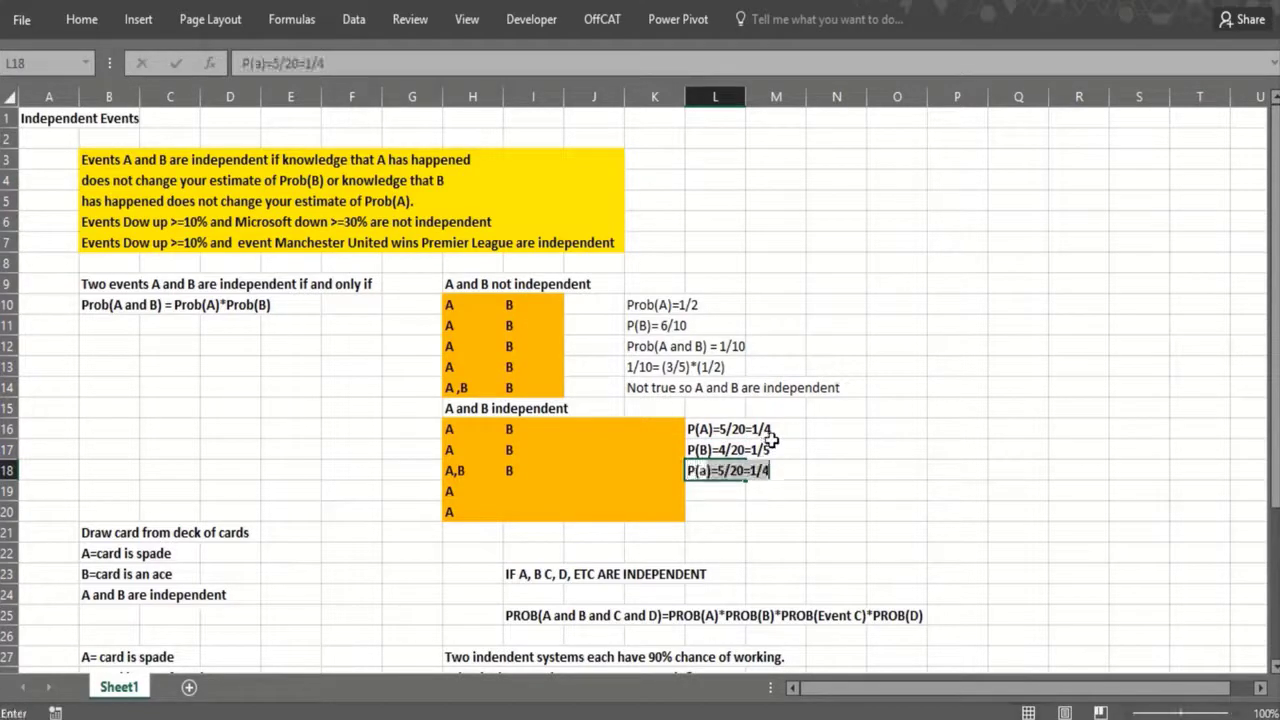
pyautogui.press('BackSpace')
pyautogui.press('BackSpace')
pyautogui.write('a')
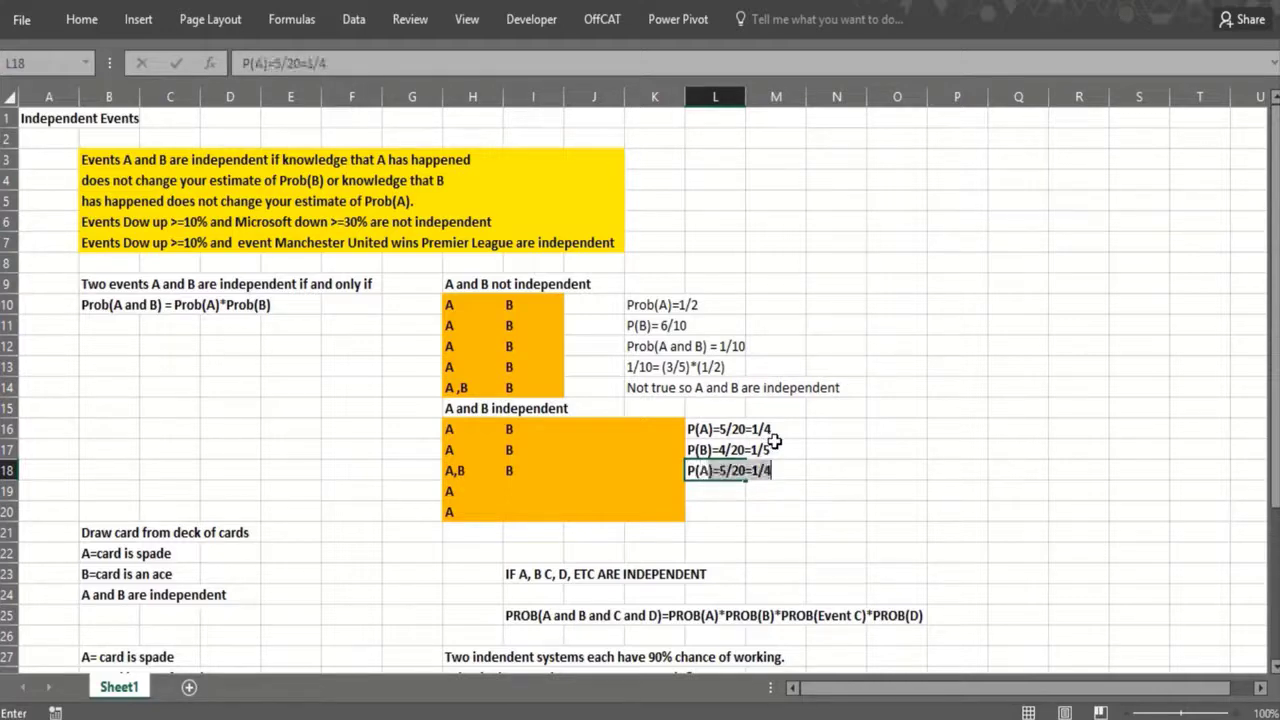
pyautogui.write(' and B')
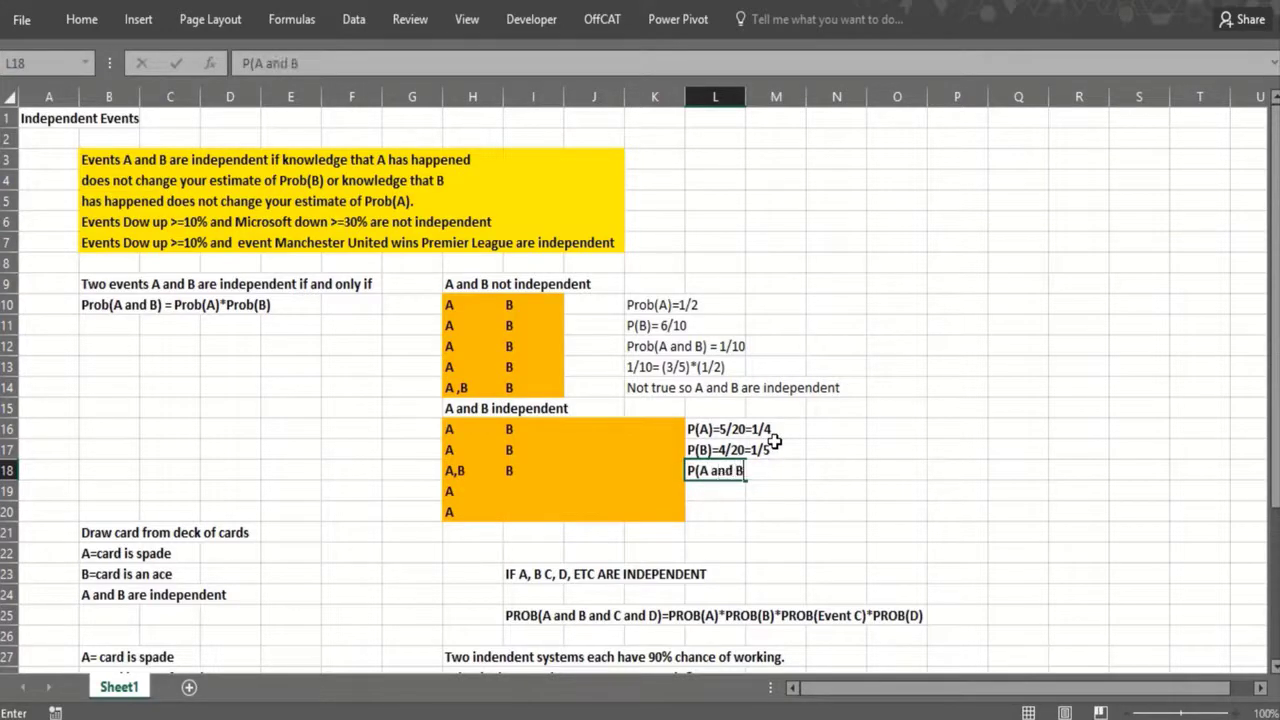
pyautogui.write(')=1/20')
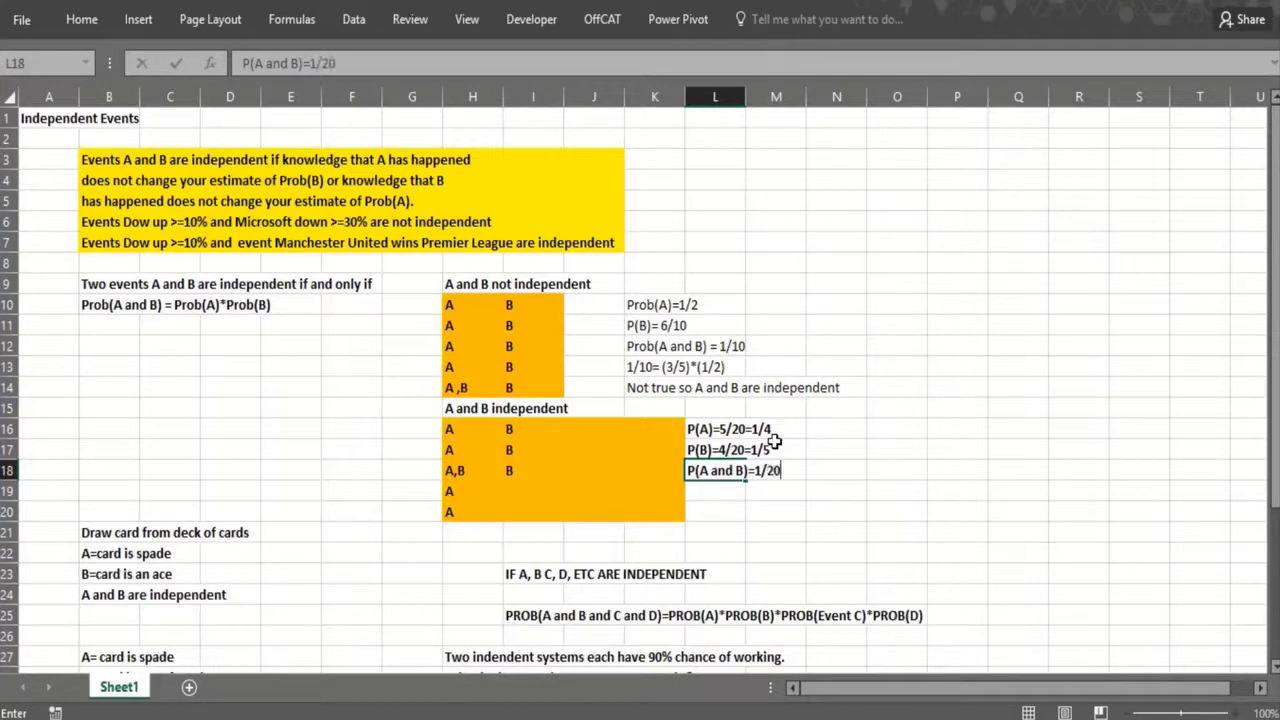
pyautogui.press('Return')
pyautogui.press('Return')
pyautogui.write('1/20=')
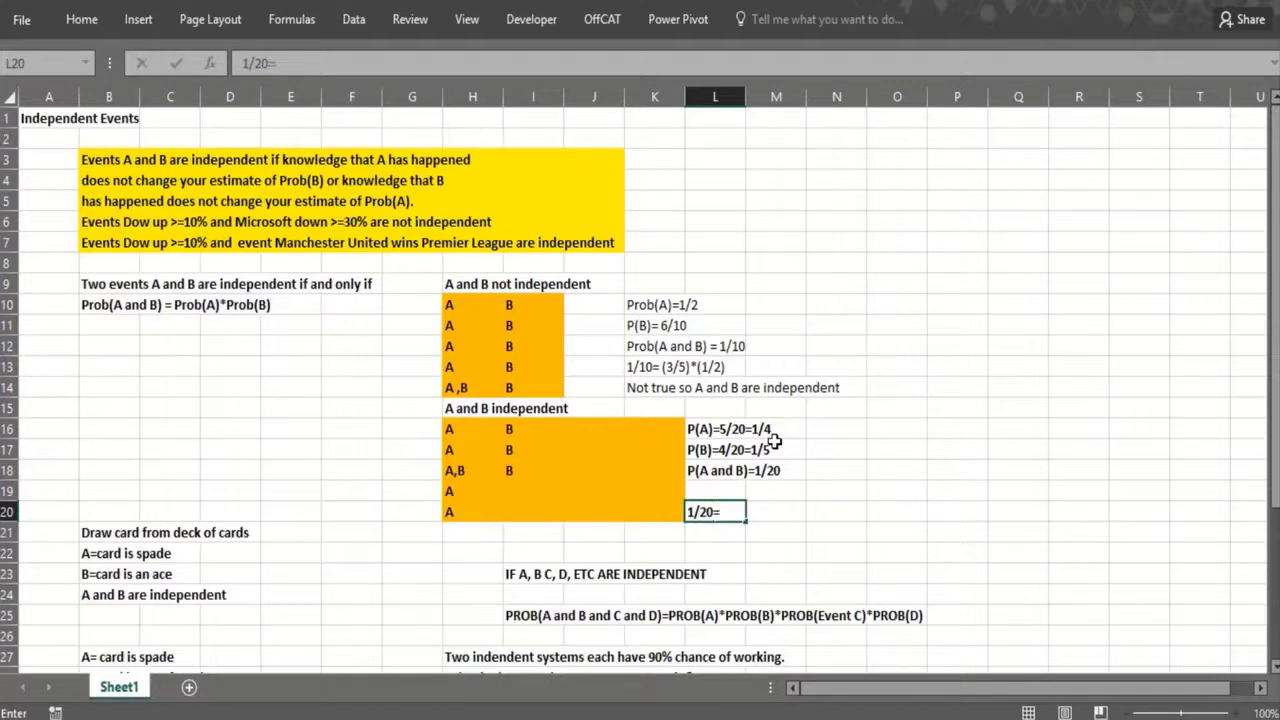
pyautogui.write('(1')
pyautogui.write('/4)*(')
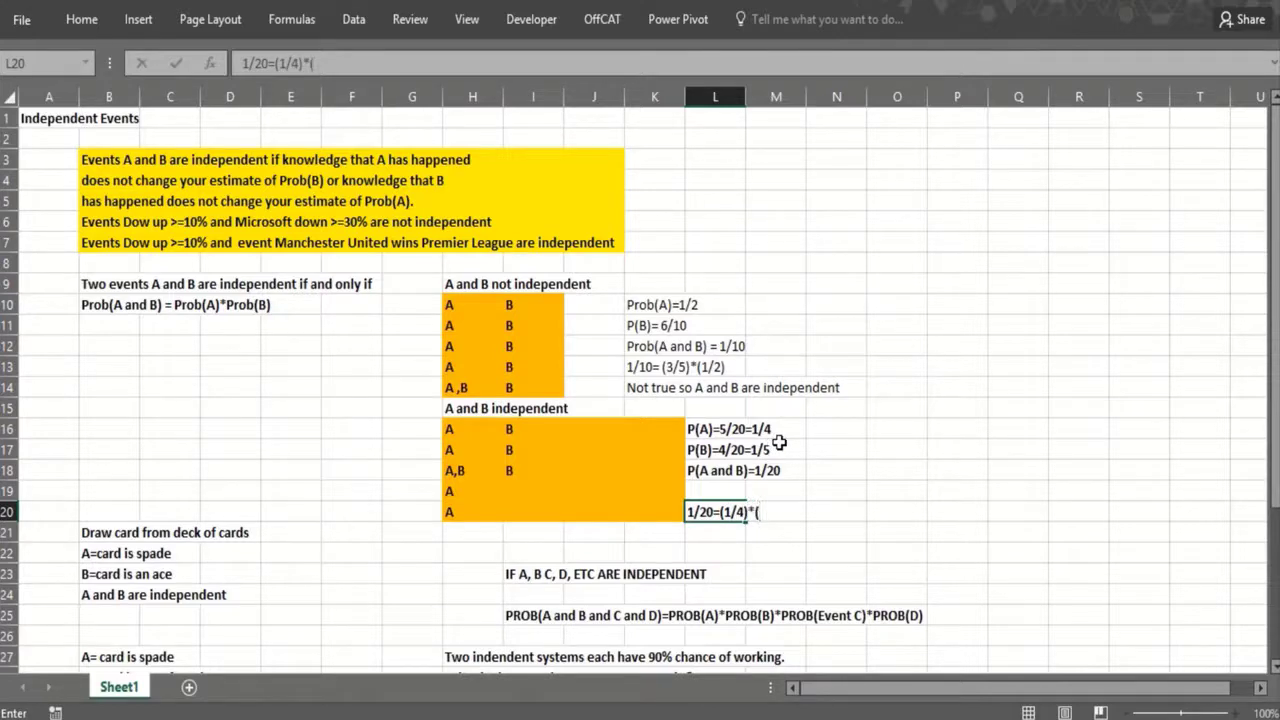
pyautogui.write('1/5)')
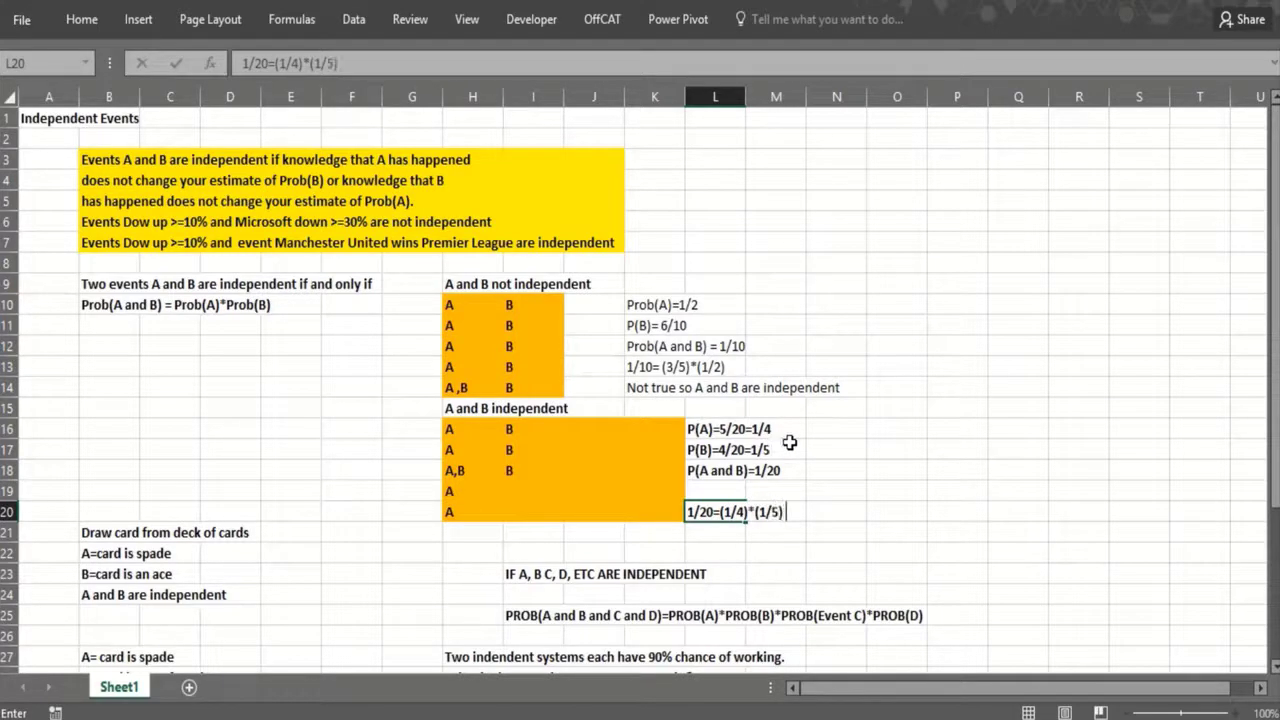
pyautogui.press('Return')
pyautogui.write('Y')
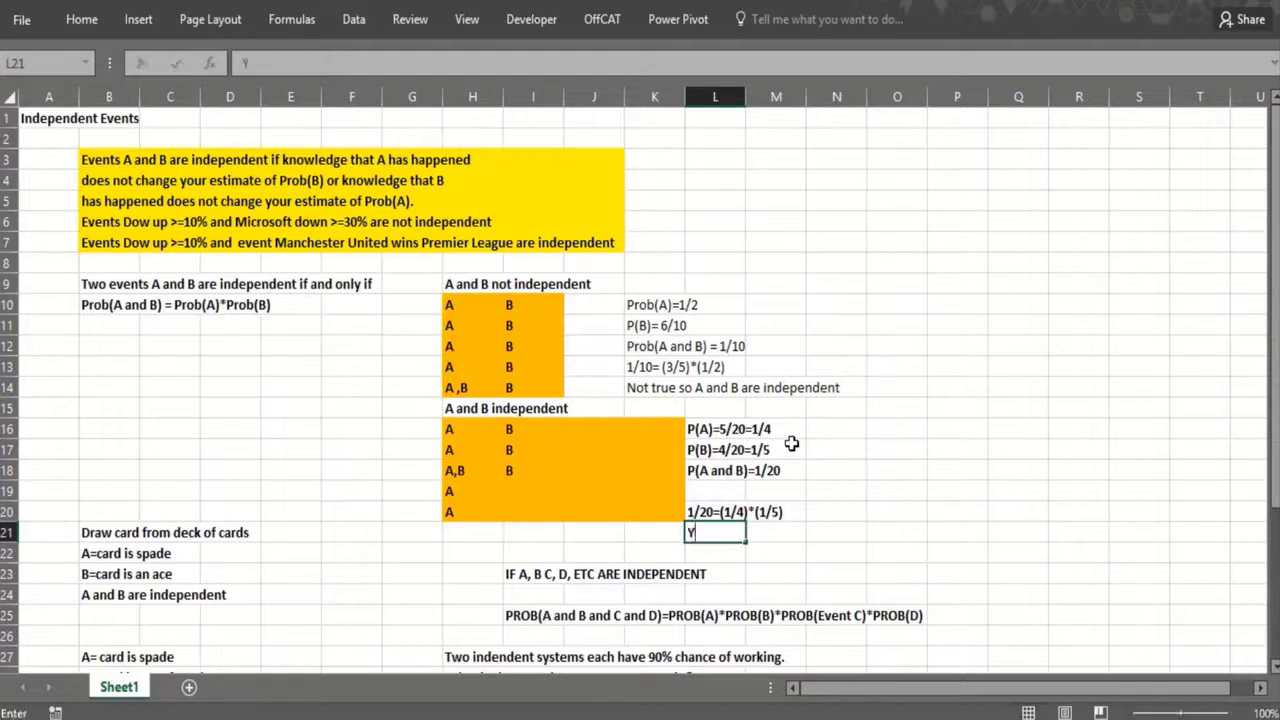
pyautogui.write('es no')
pyautogui.press('BackSpace')
pyautogui.press('BackSpace')
pyautogui.write('so A')
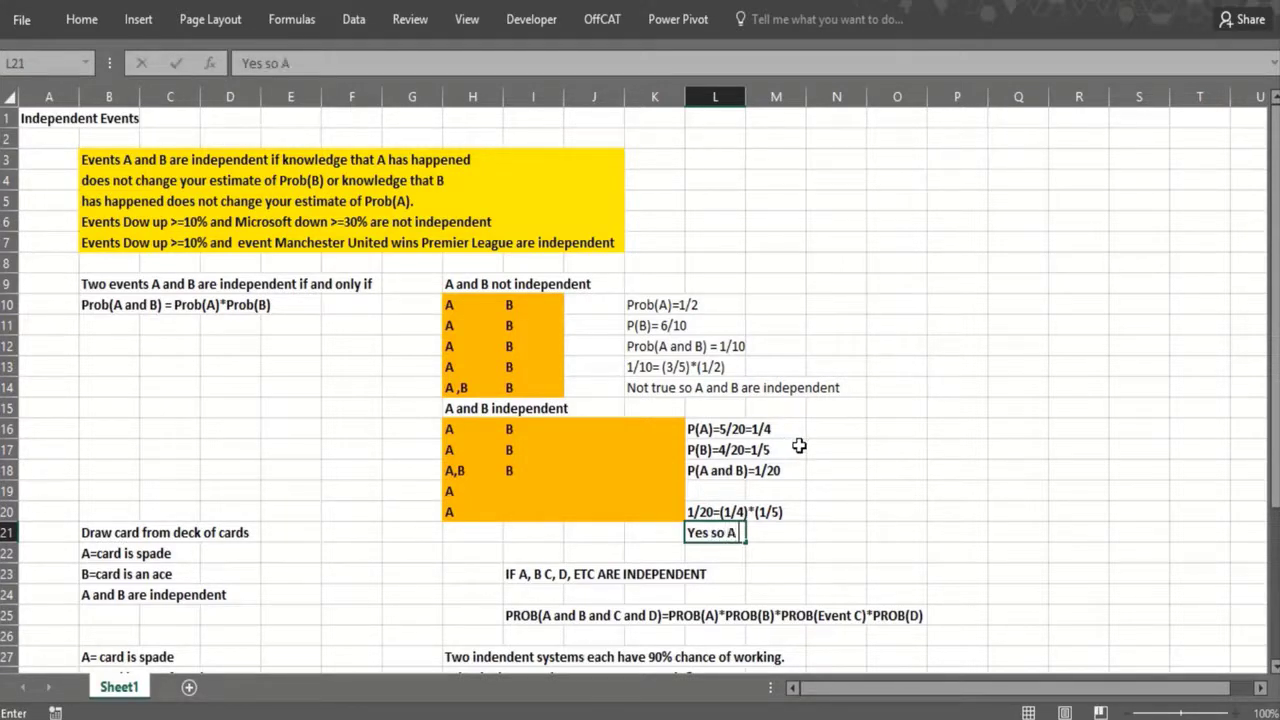
pyautogui.write(' and B are')
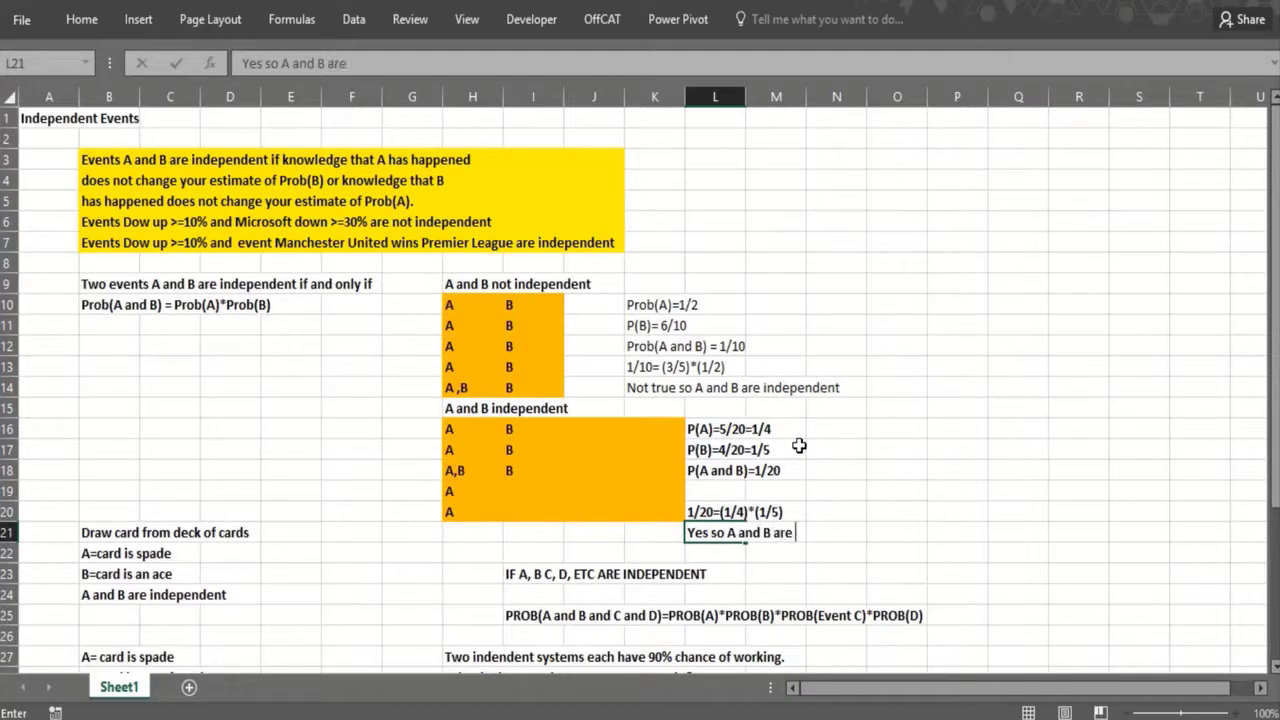
pyautogui.write(' independen')
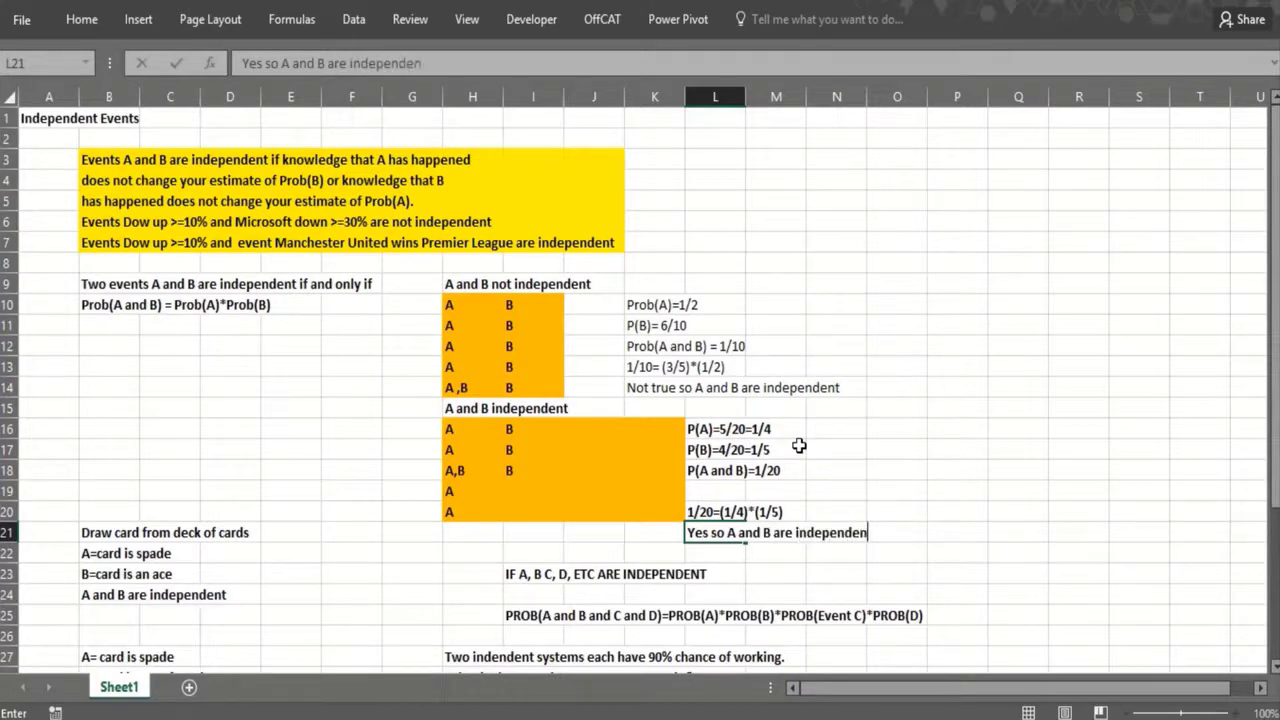
pyautogui.write('t')
pyautogui.press('Return')
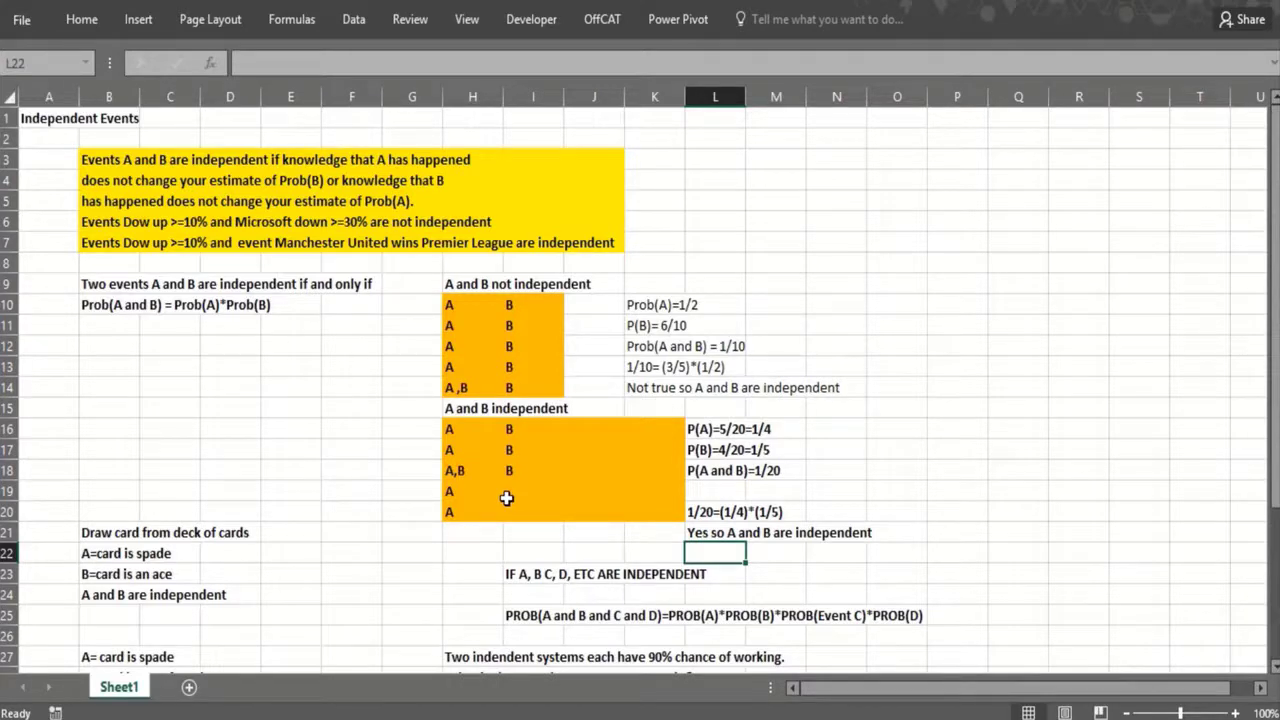
# List 13 spades, 13 aces and 13 clubs down column B, with 13 diamonds in B17.
pyautogui.click(458, 570)
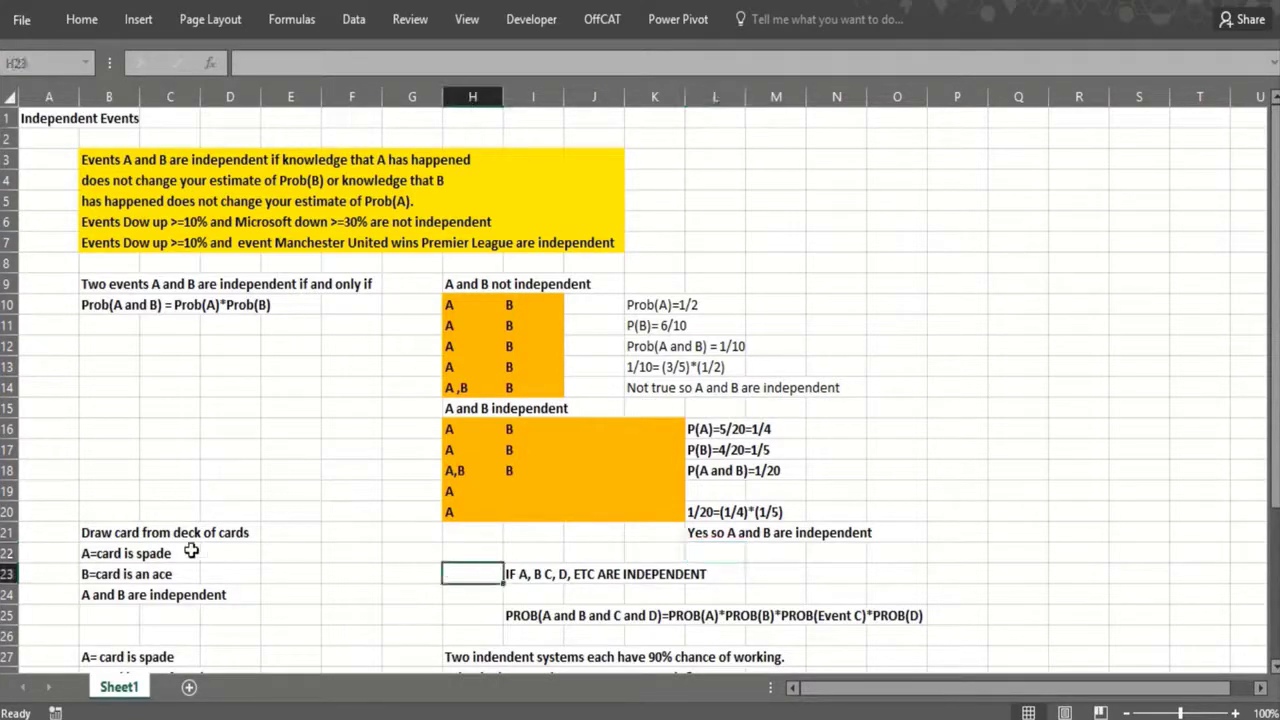
pyautogui.click(183, 614)
pyautogui.press('Down')
pyautogui.press('Down')
pyautogui.press('Down')
pyautogui.press('Down')
pyautogui.press('Down')
pyautogui.press('Down')
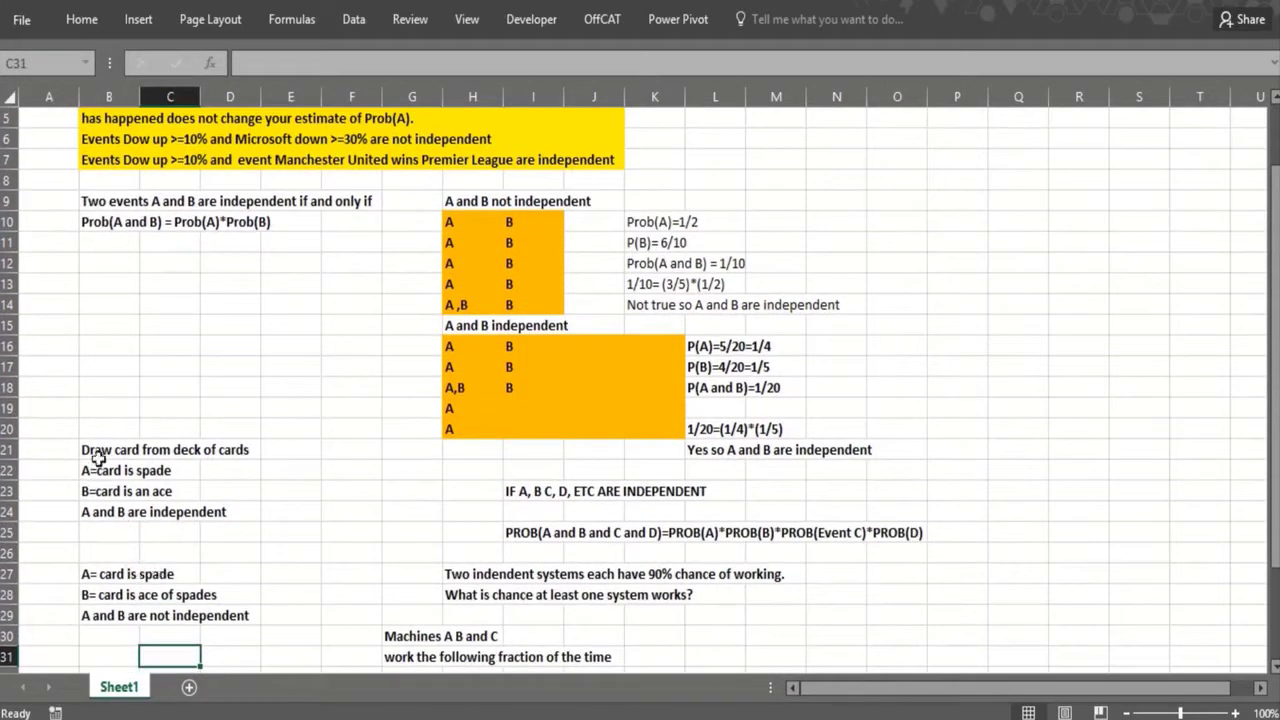
pyautogui.click(97, 393)
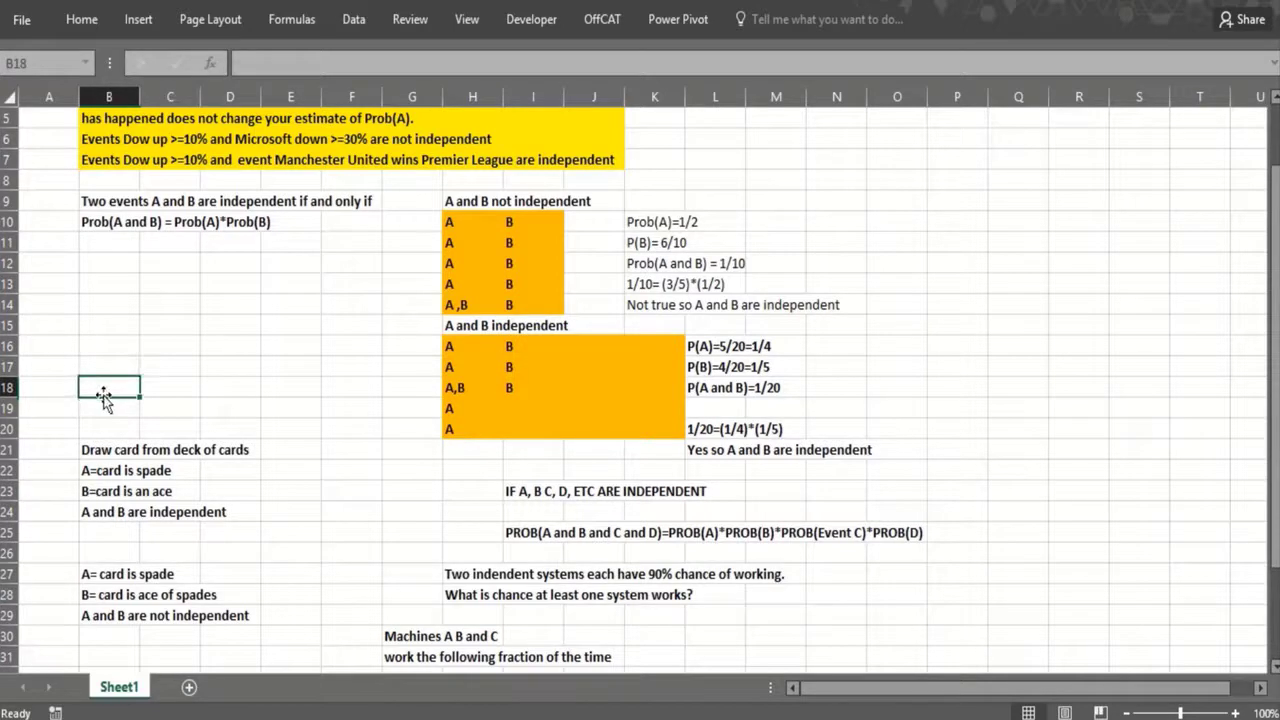
pyautogui.write('13 spades')
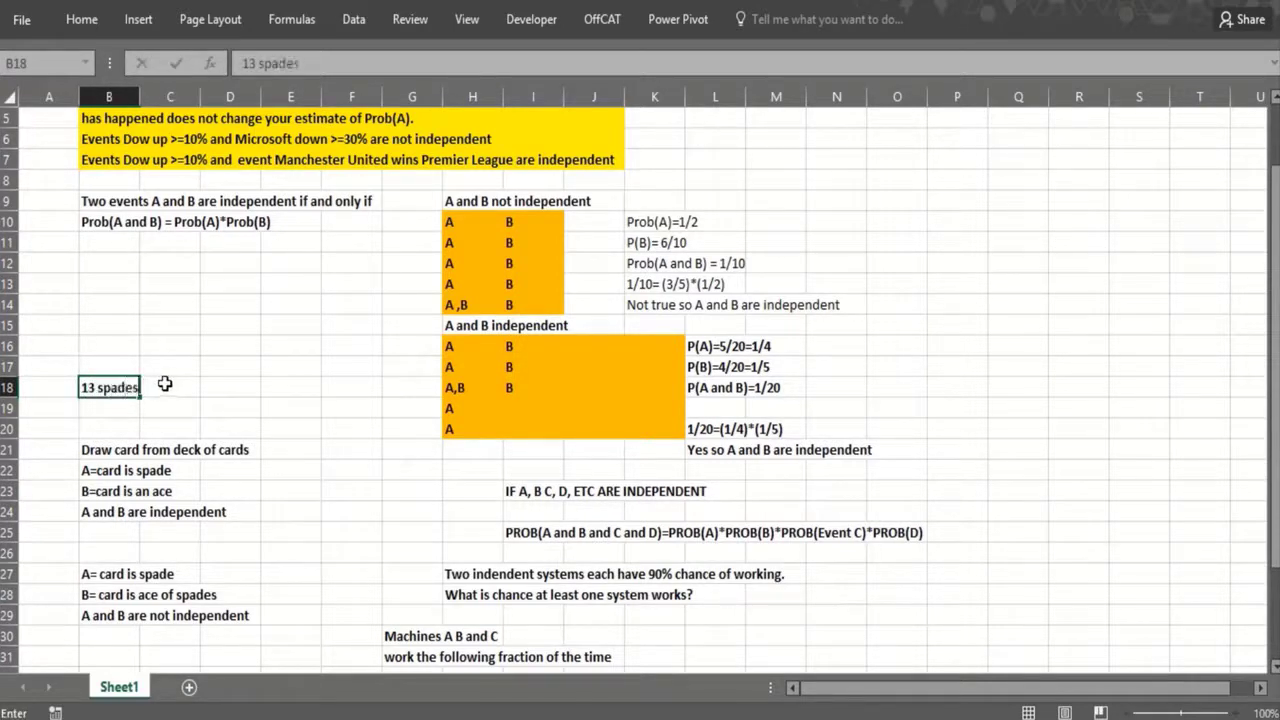
pyautogui.press('Return')
pyautogui.write('13 aces')
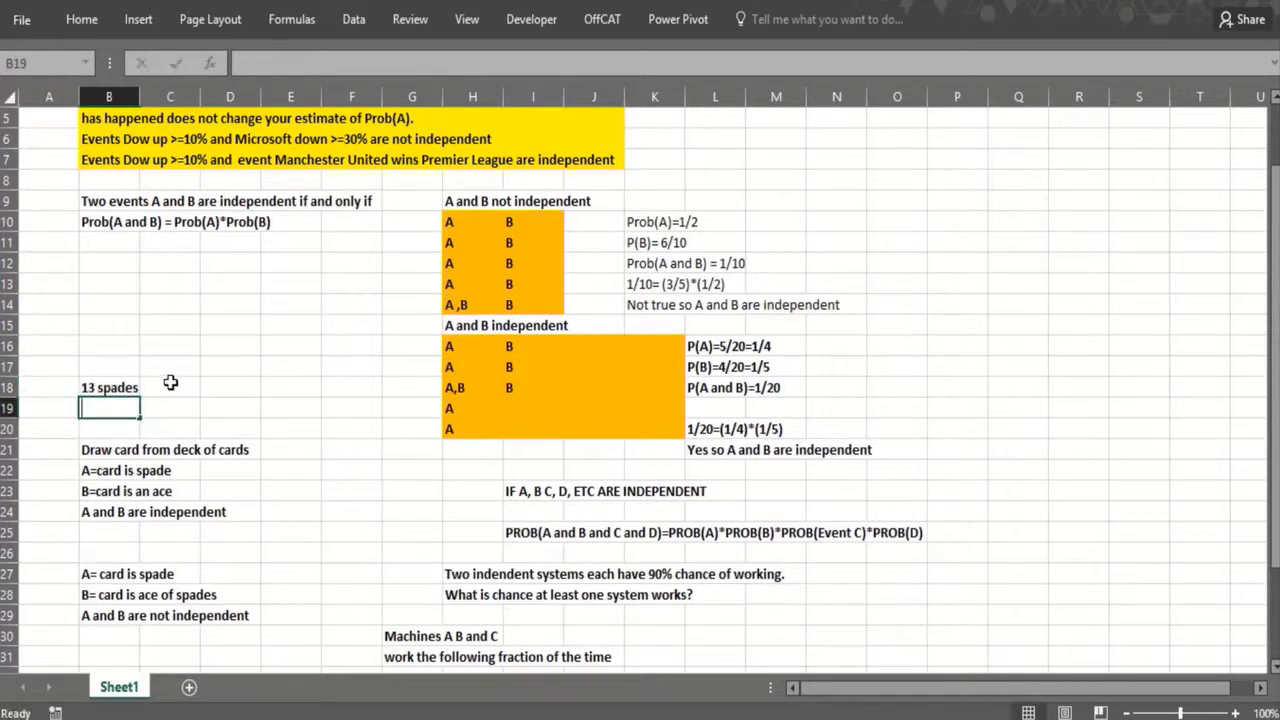
pyautogui.press('Return')
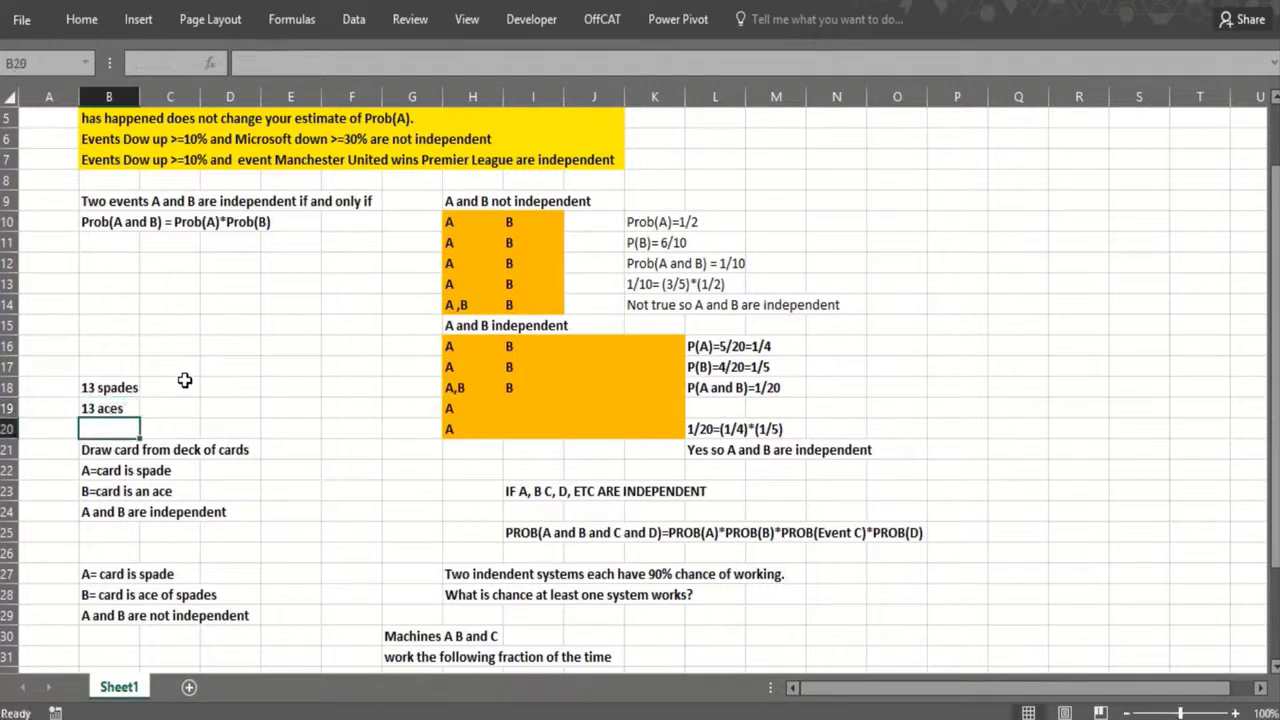
pyautogui.write('13 clubs')
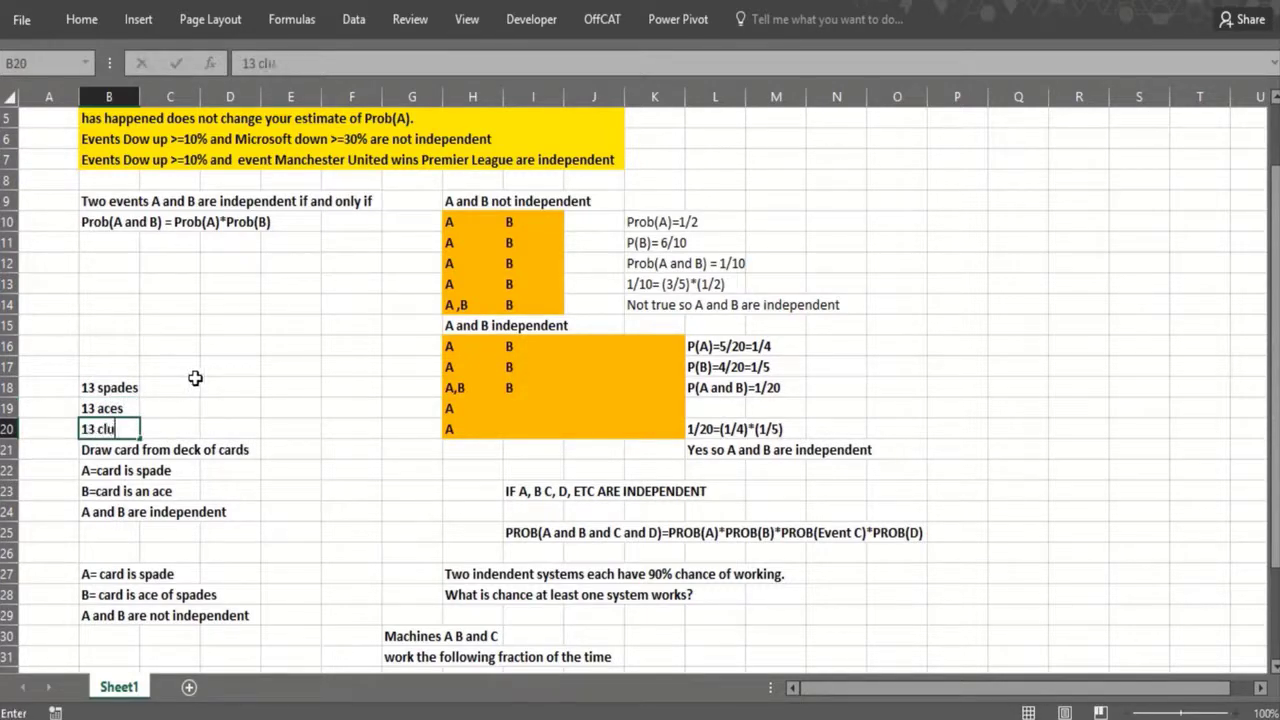
pyautogui.press('Up')
pyautogui.press('Up')
pyautogui.press('Up')
pyautogui.write('13')
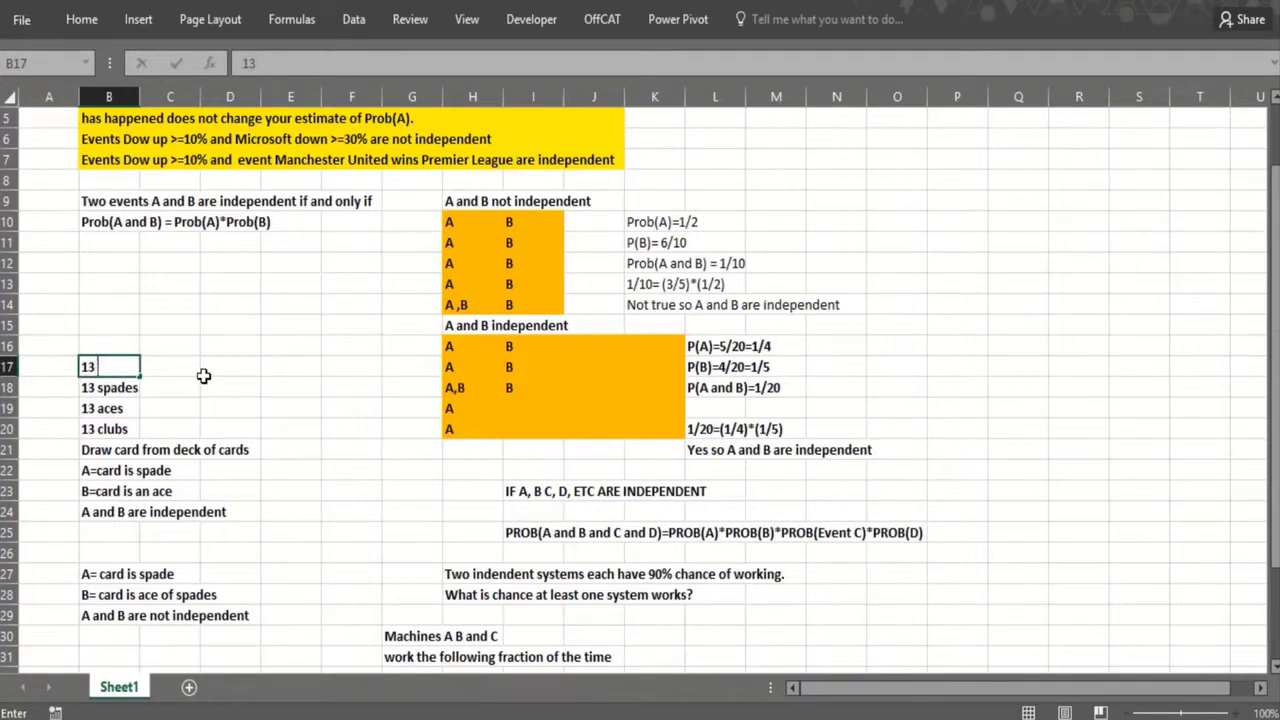
pyautogui.write(' diamonds')
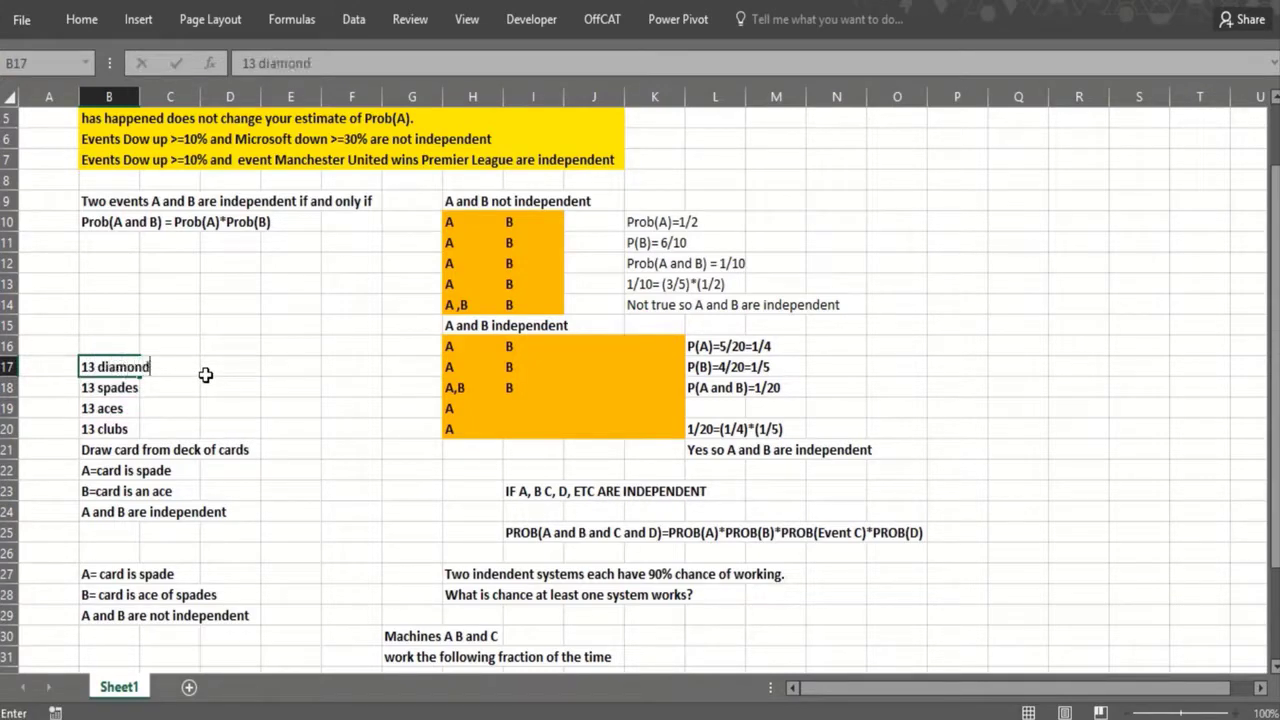
pyautogui.hotkey('ctrl', 'Return')
pyautogui.press('Down')
pyautogui.press('Down')
pyautogui.press('Down')
pyautogui.press('Down')
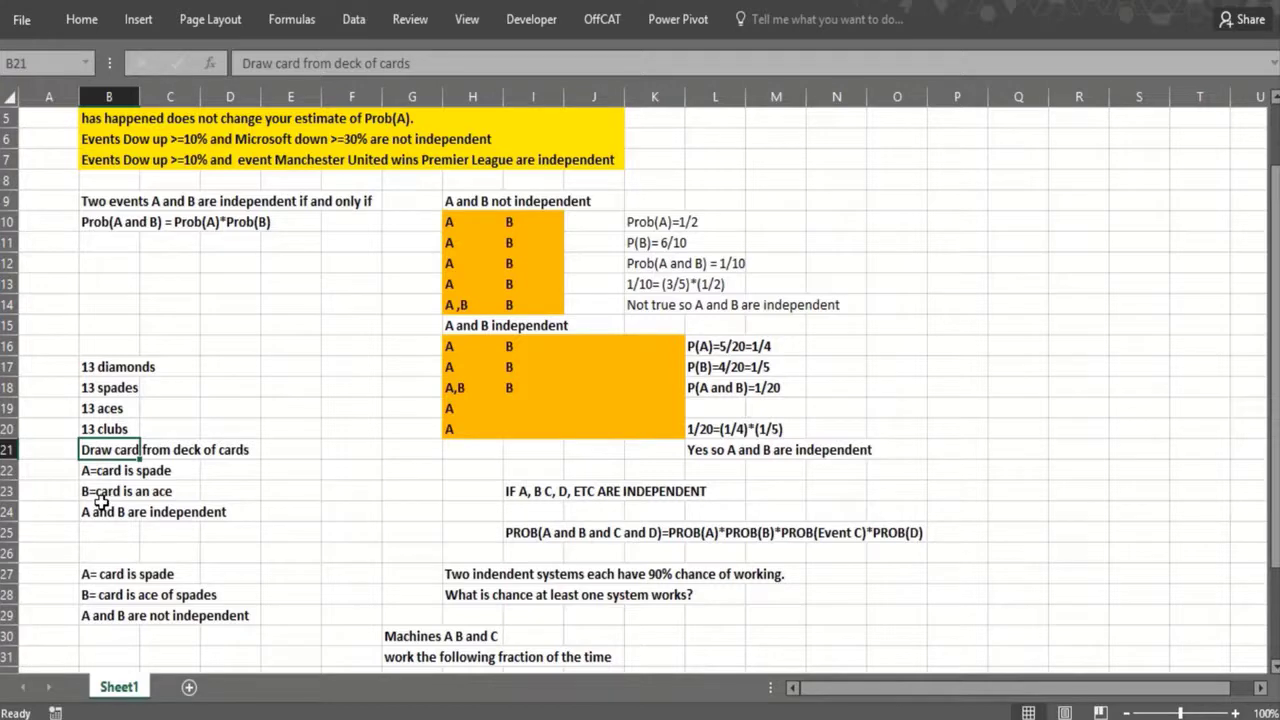
# Enter the card probabilities line 'P(A)=1/4 P(B)=1/13 P(A and B) =1/52' in A25.
pyautogui.click(45, 538)
pyautogui.write('P')
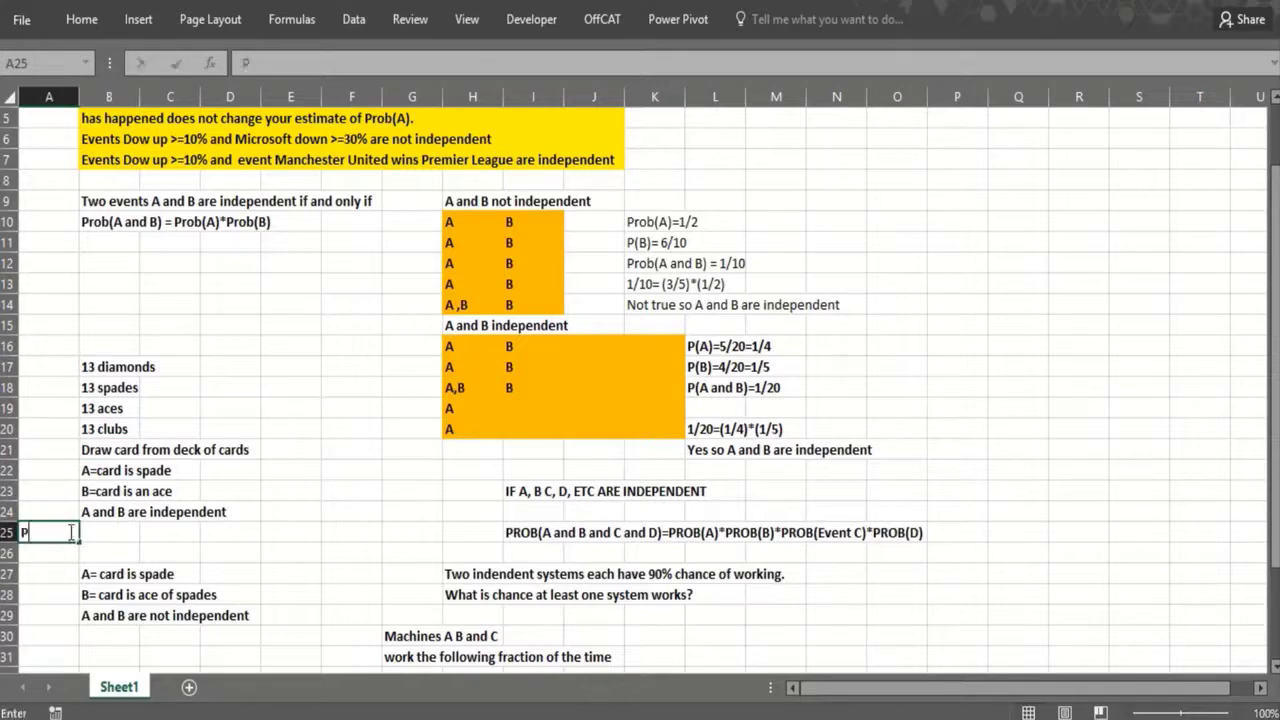
pyautogui.write('(A)=')
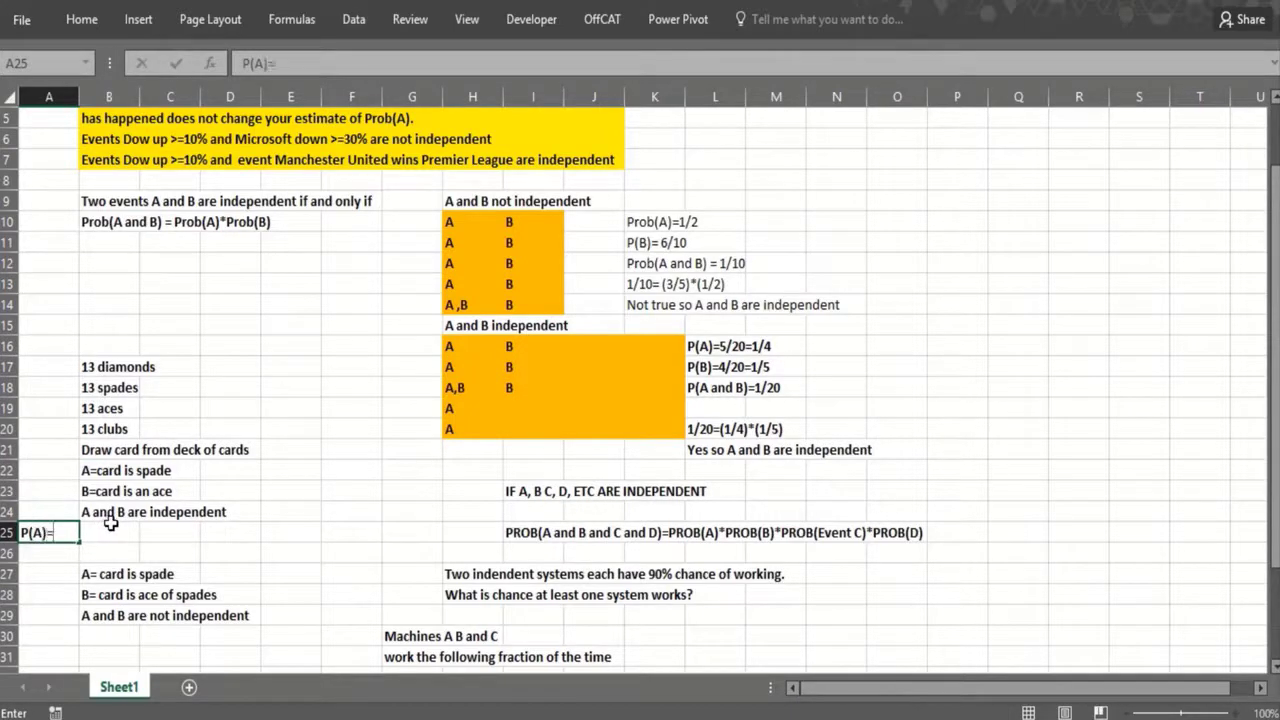
pyautogui.write('1/4 P(B')
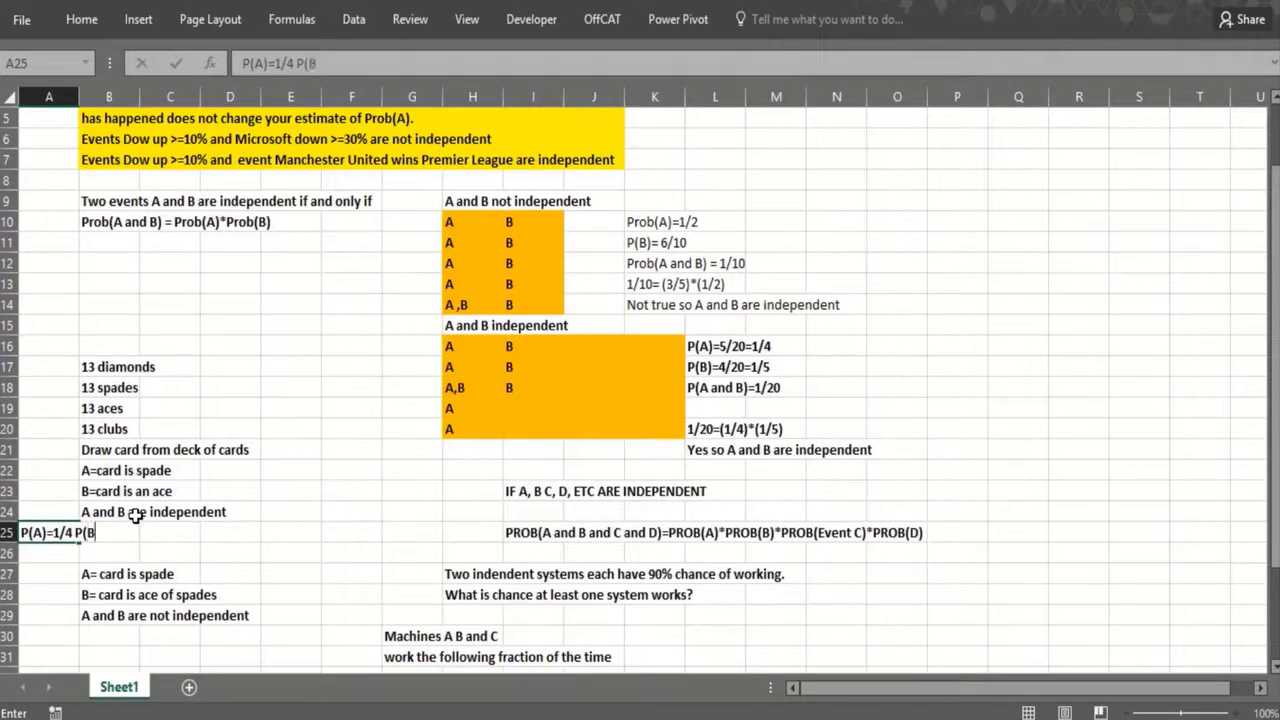
pyautogui.write(')=1/13 P(')
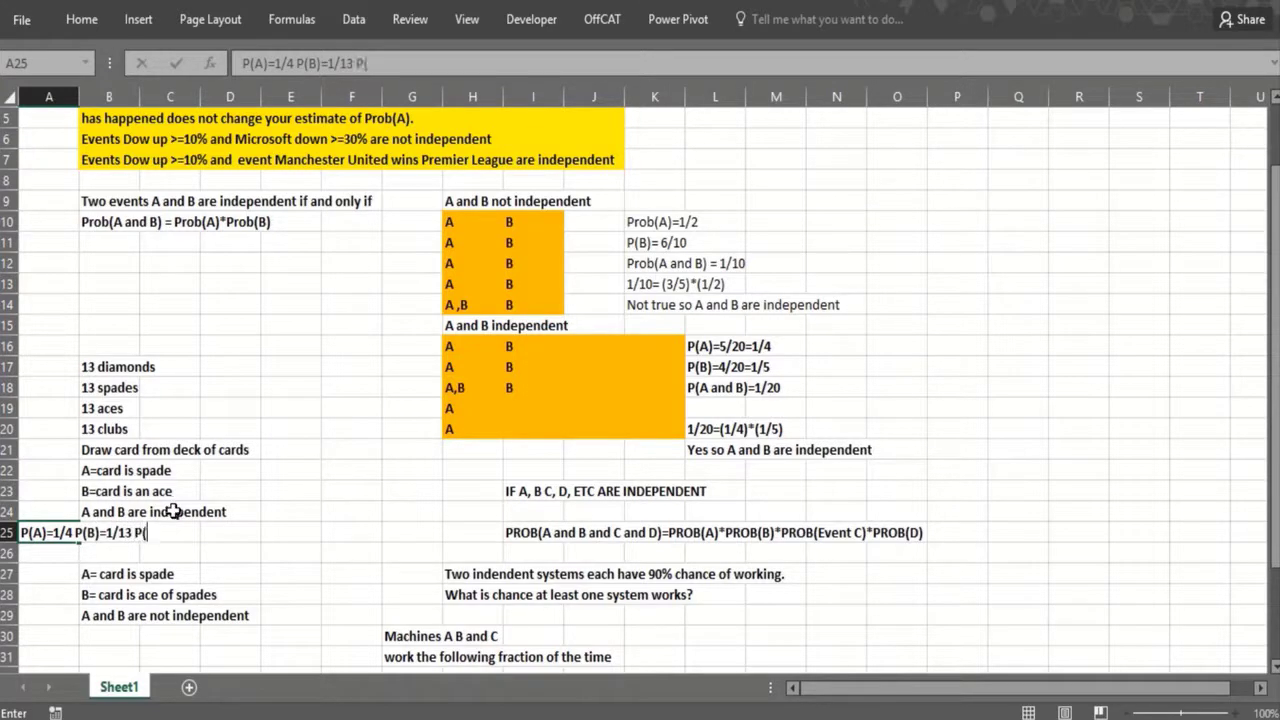
pyautogui.write('A and')
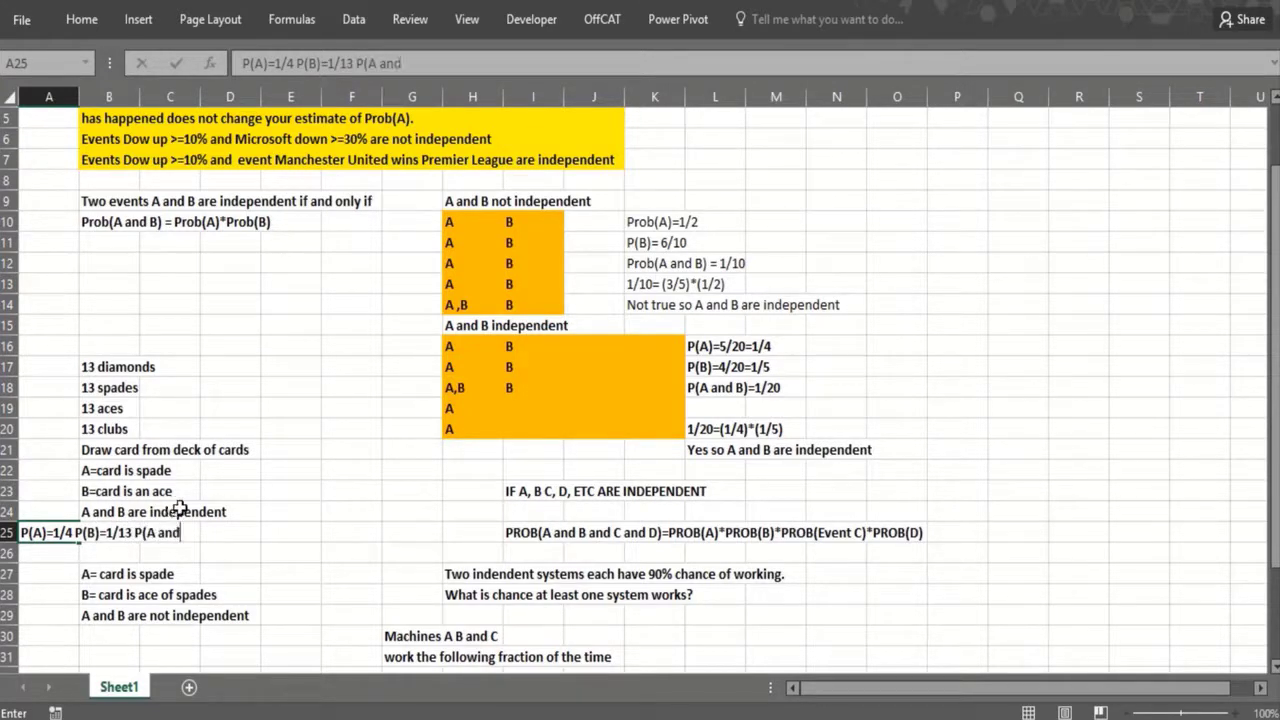
pyautogui.write(' B) =1/52')
pyautogui.press('Return')
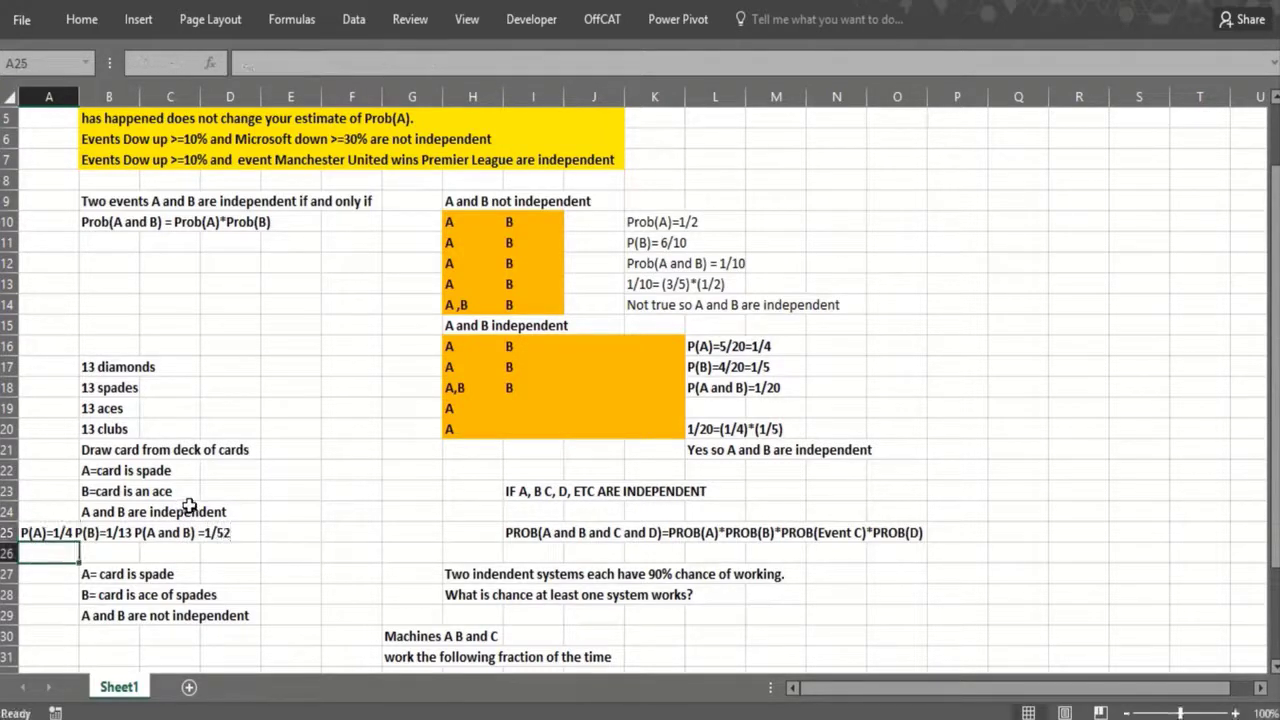
# Add the check '1/52=(1/4)*(1/13) True so A and B are independent' below.
pyautogui.write('1/52')
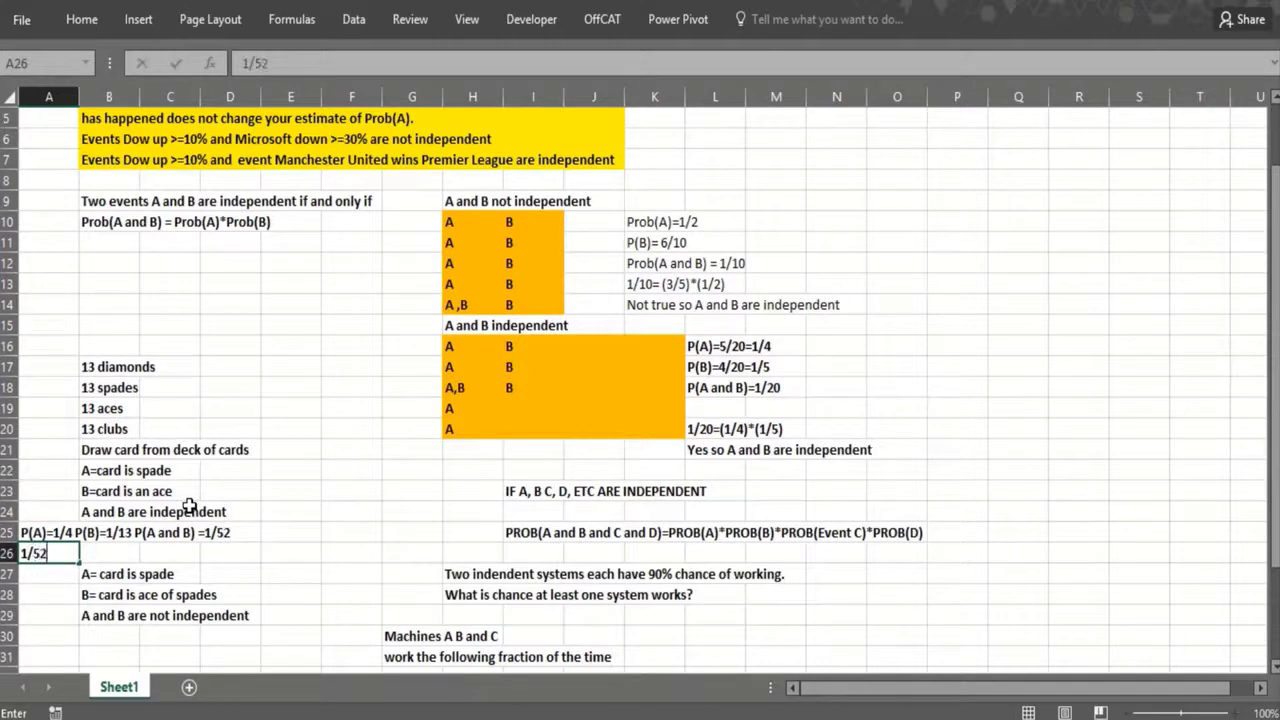
pyautogui.write('*')
pyautogui.press('BackSpace')
pyautogui.write('=(1/4)')
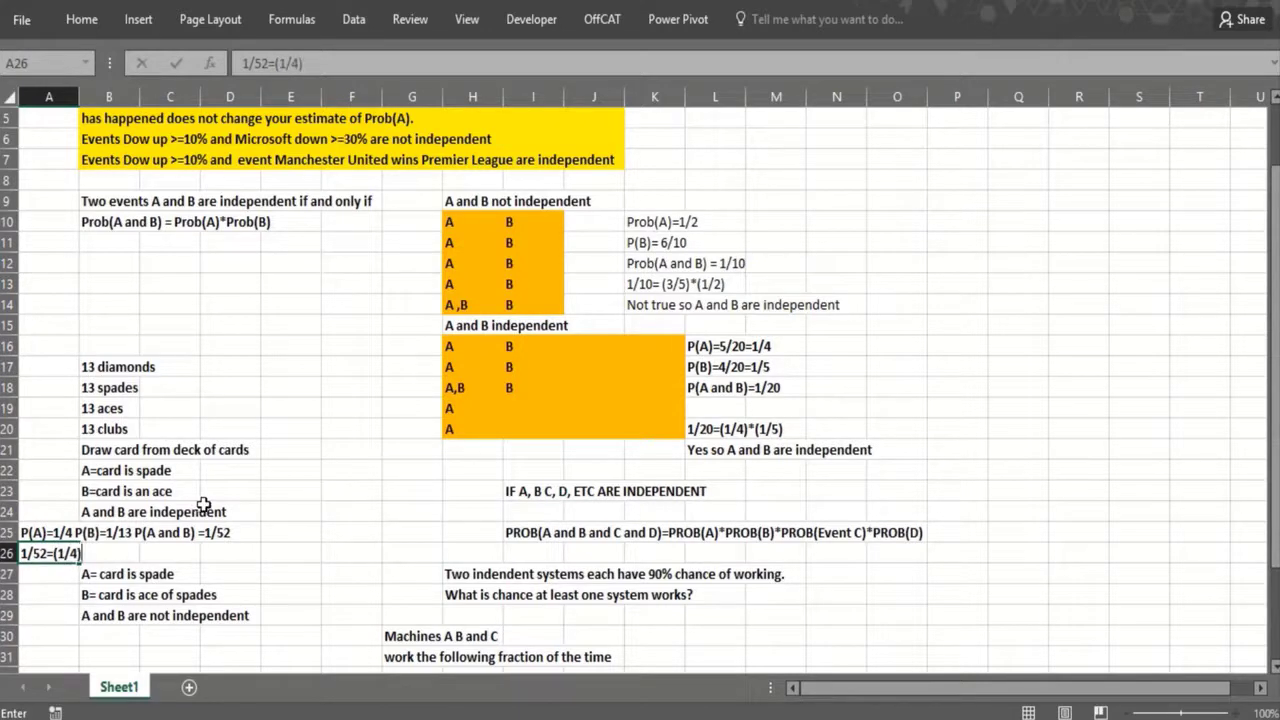
pyautogui.write('*(1/13)')
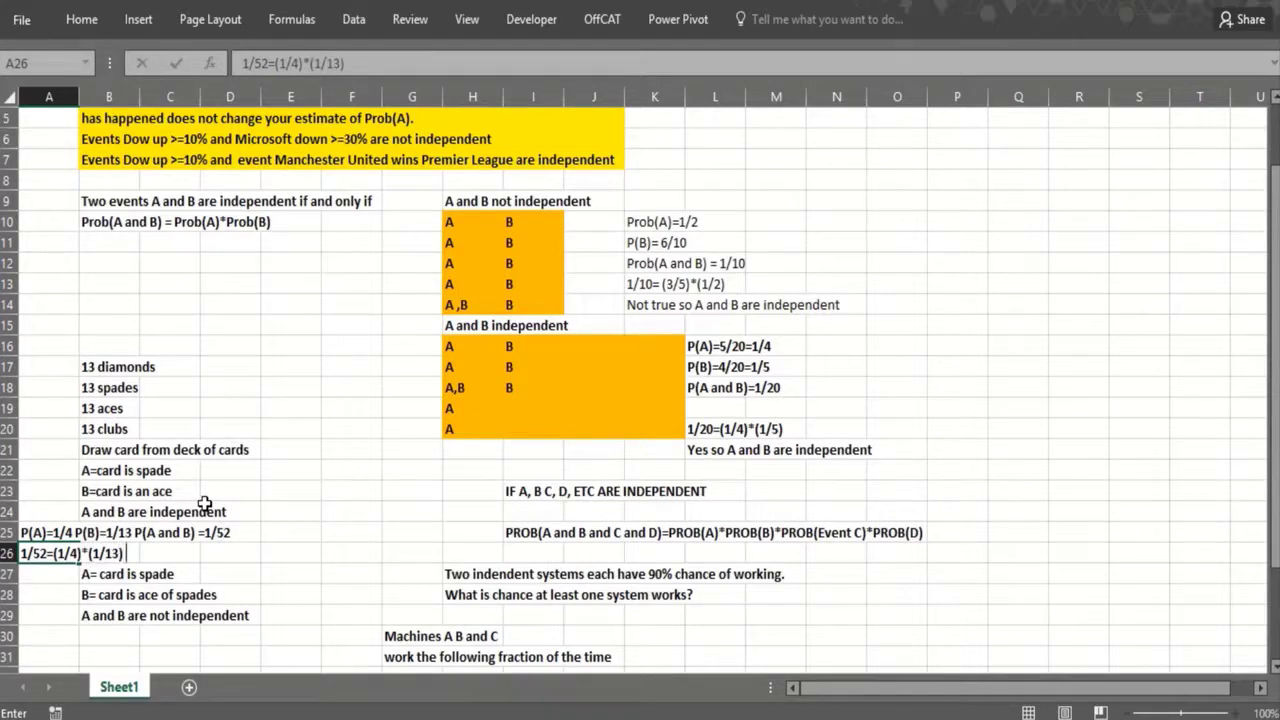
pyautogui.write(' Treu')
pyautogui.press('BackSpace')
pyautogui.press('BackSpace')
pyautogui.write('ue so A and ')
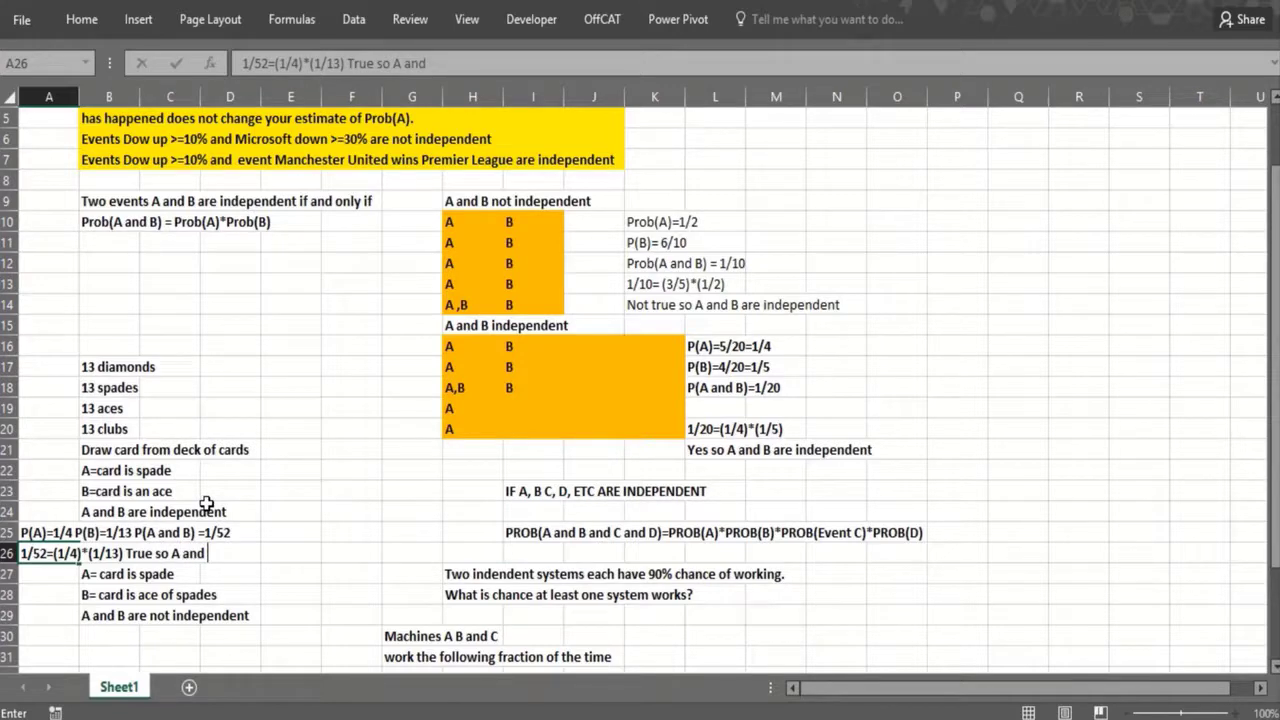
pyautogui.write('B')
pyautogui.write(' are indep')
pyautogui.write('endent')
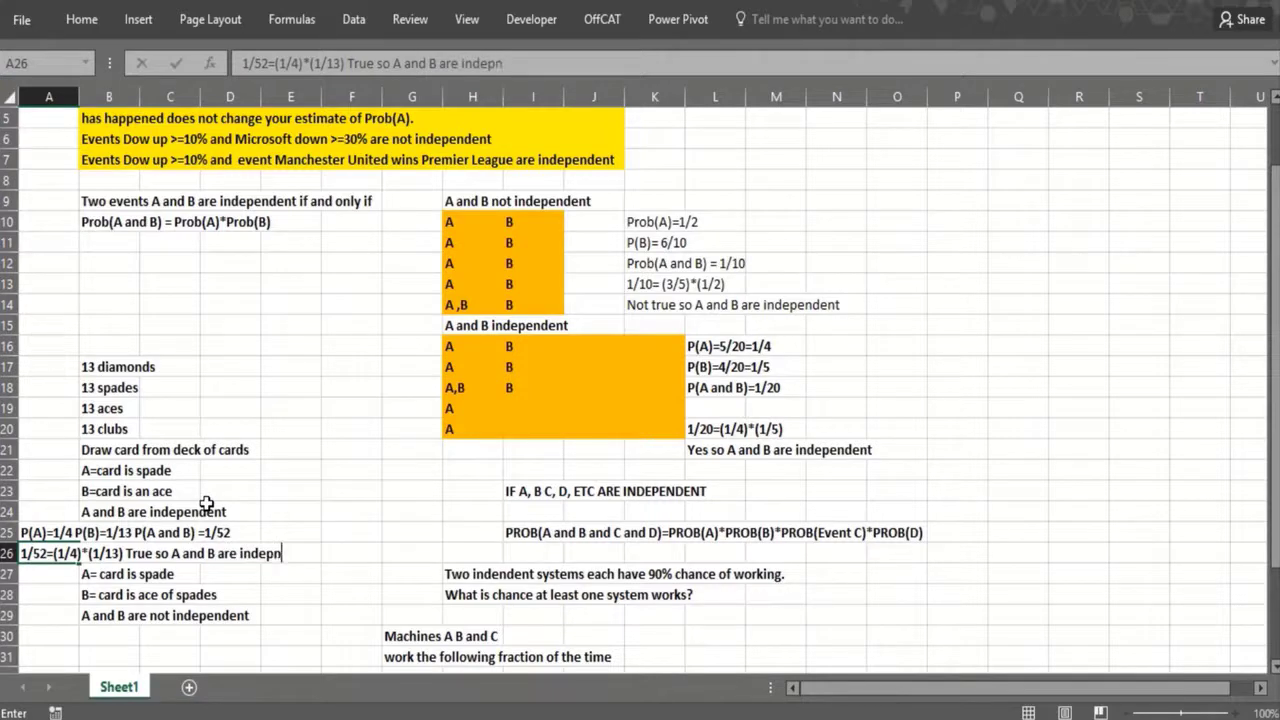
pyautogui.press('BackSpace')
pyautogui.press('BackSpace')
pyautogui.press('BackSpace')
pyautogui.press('BackSpace')
pyautogui.press('BackSpace')
pyautogui.press('BackSpace')
pyautogui.write('endent')
pyautogui.press('Return')
pyautogui.press('Return')
pyautogui.press('Return')
pyautogui.press('Return')
pyautogui.press('Return')
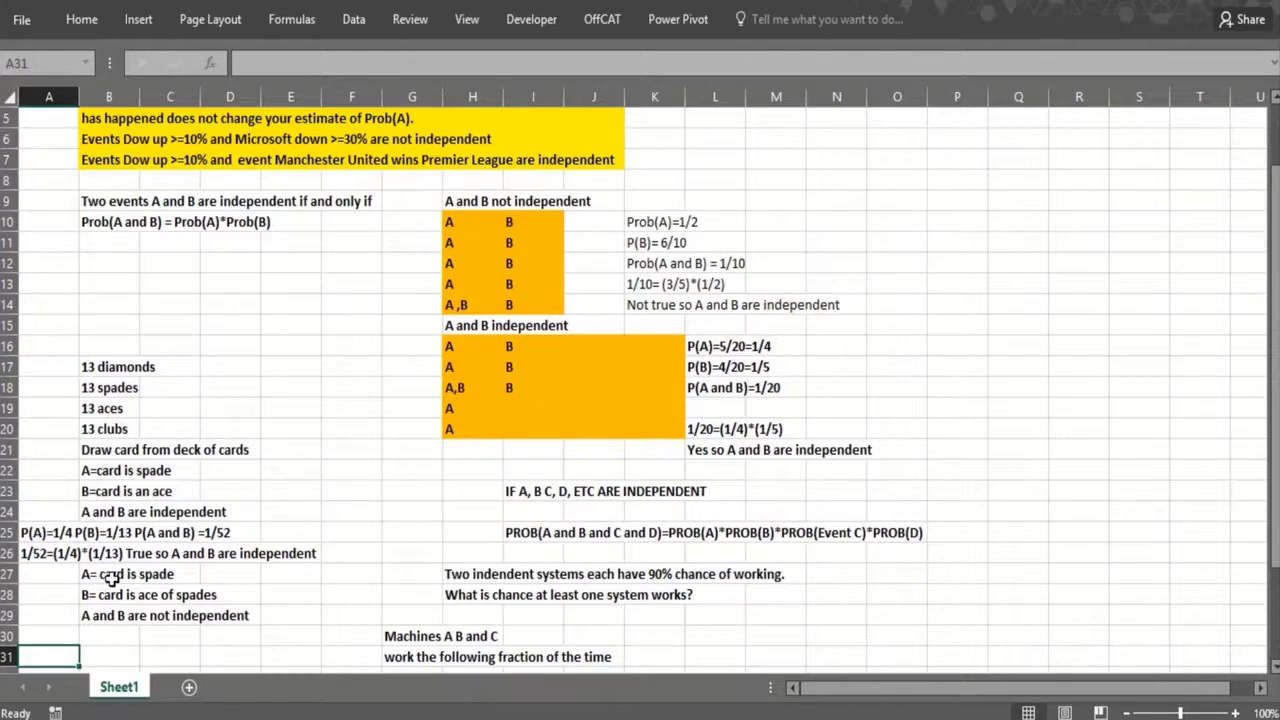
pyautogui.scroll(-1, 113, 577)
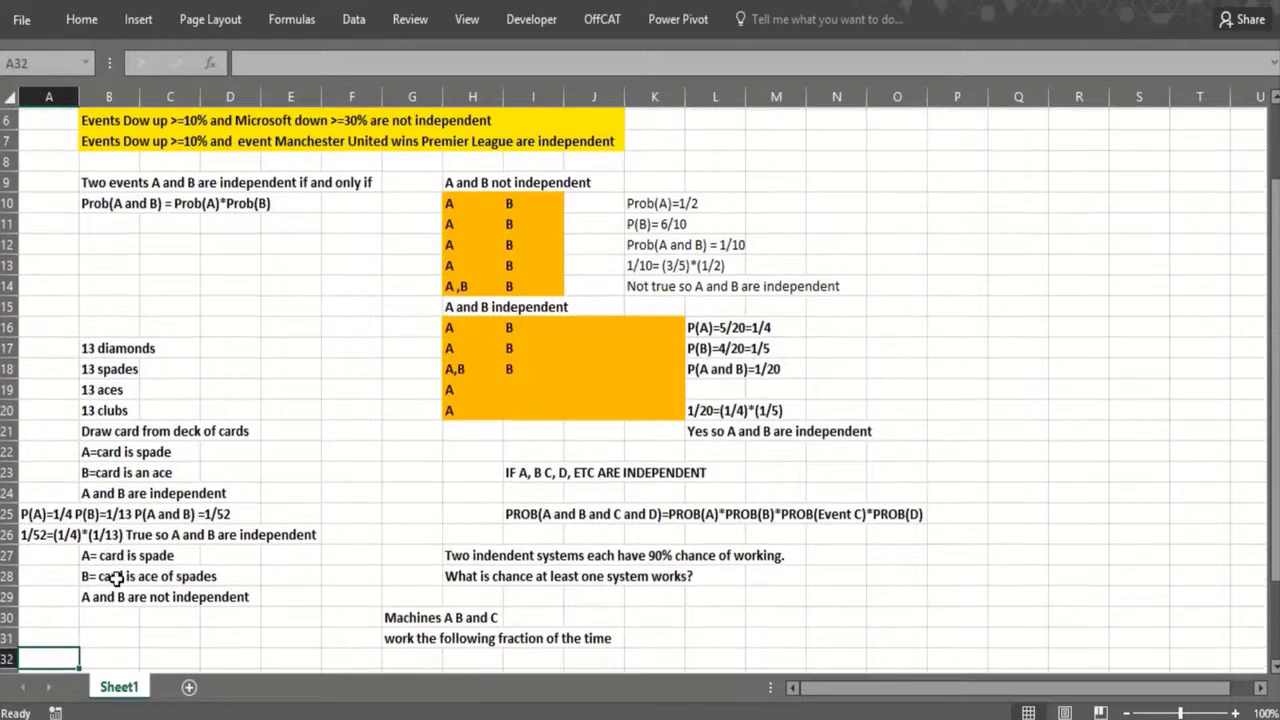
# Enter P(A) =1/4, P(B) = 1/52 and P(A and B) =1/52 down from B31.
pyautogui.click(101, 593)
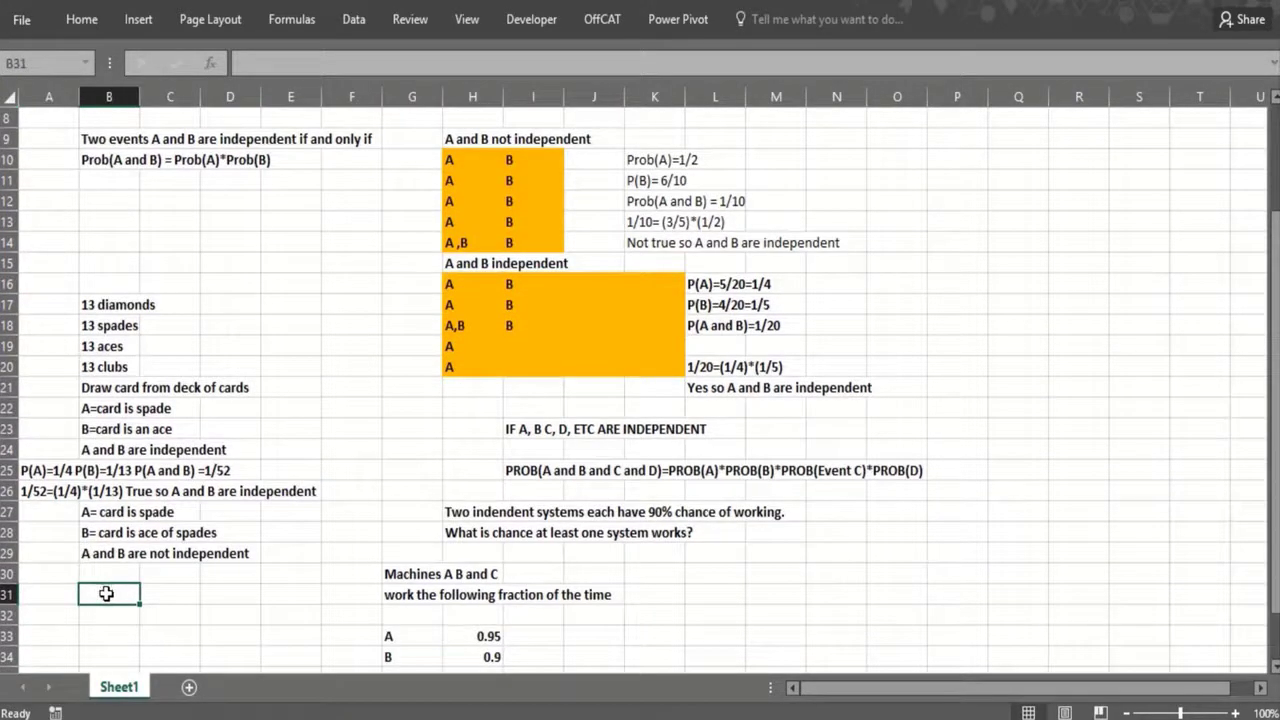
pyautogui.write('P(A) =1/4')
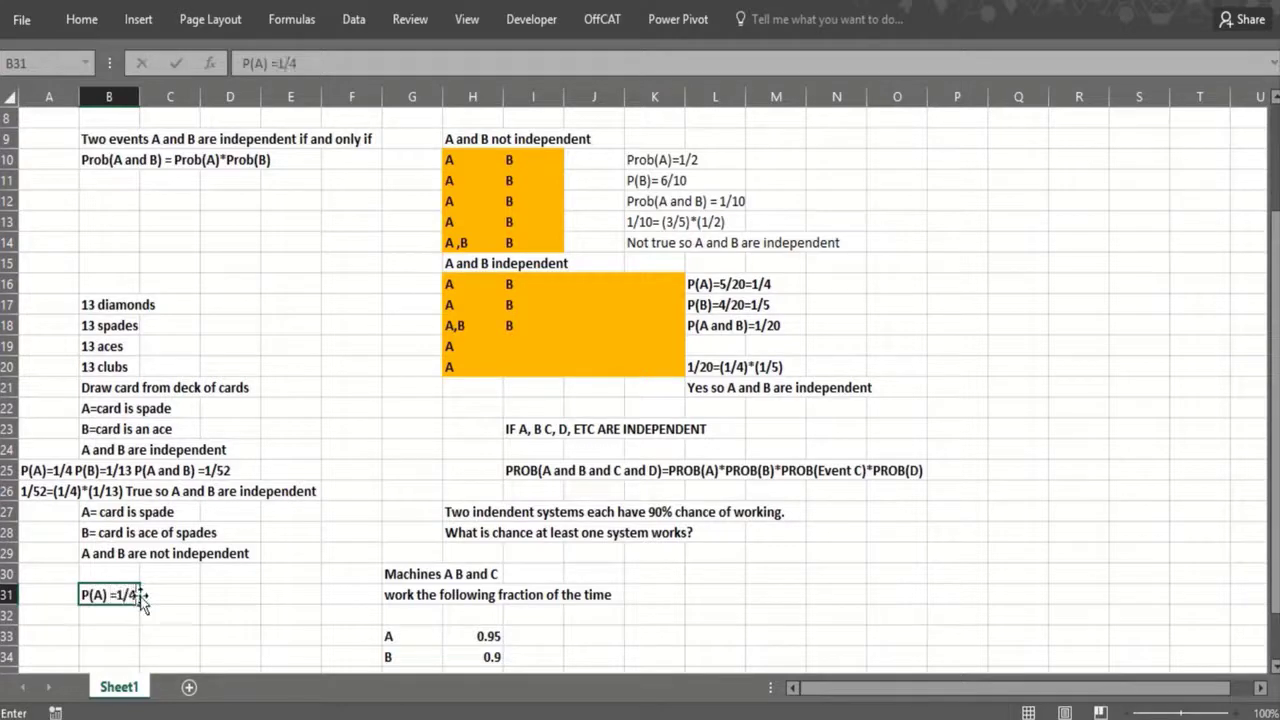
pyautogui.press('Return')
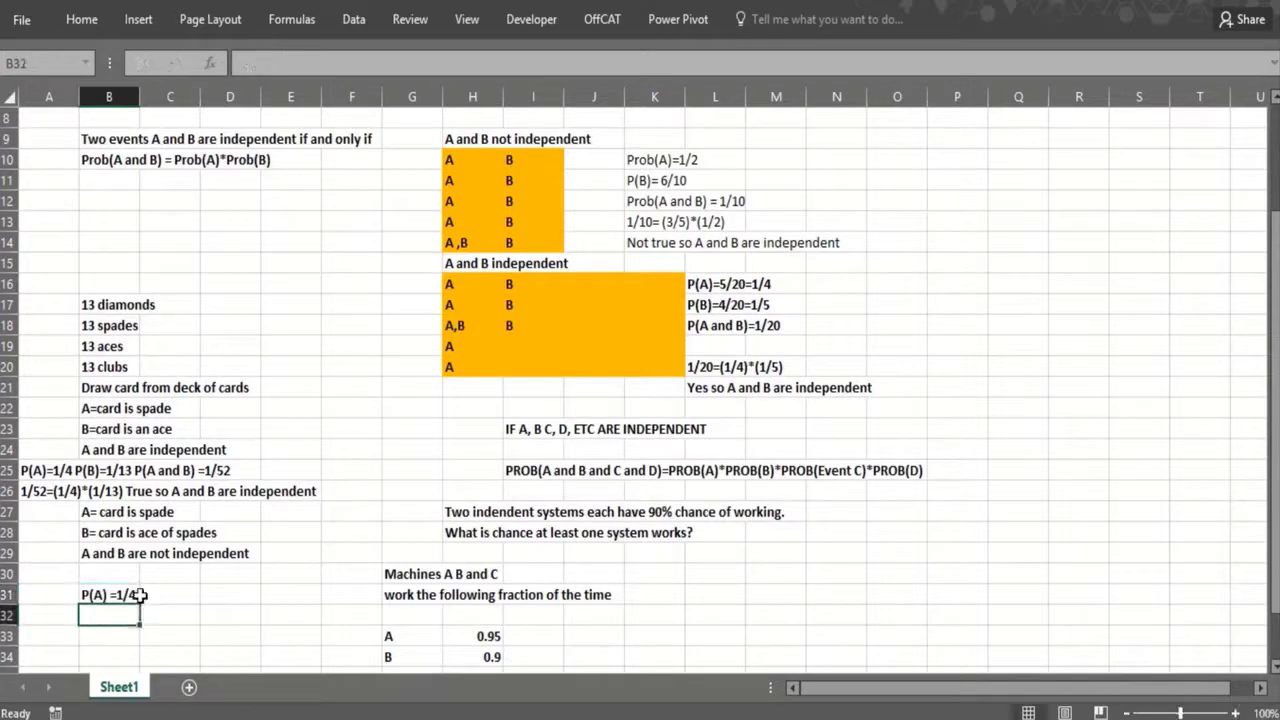
pyautogui.write('P')
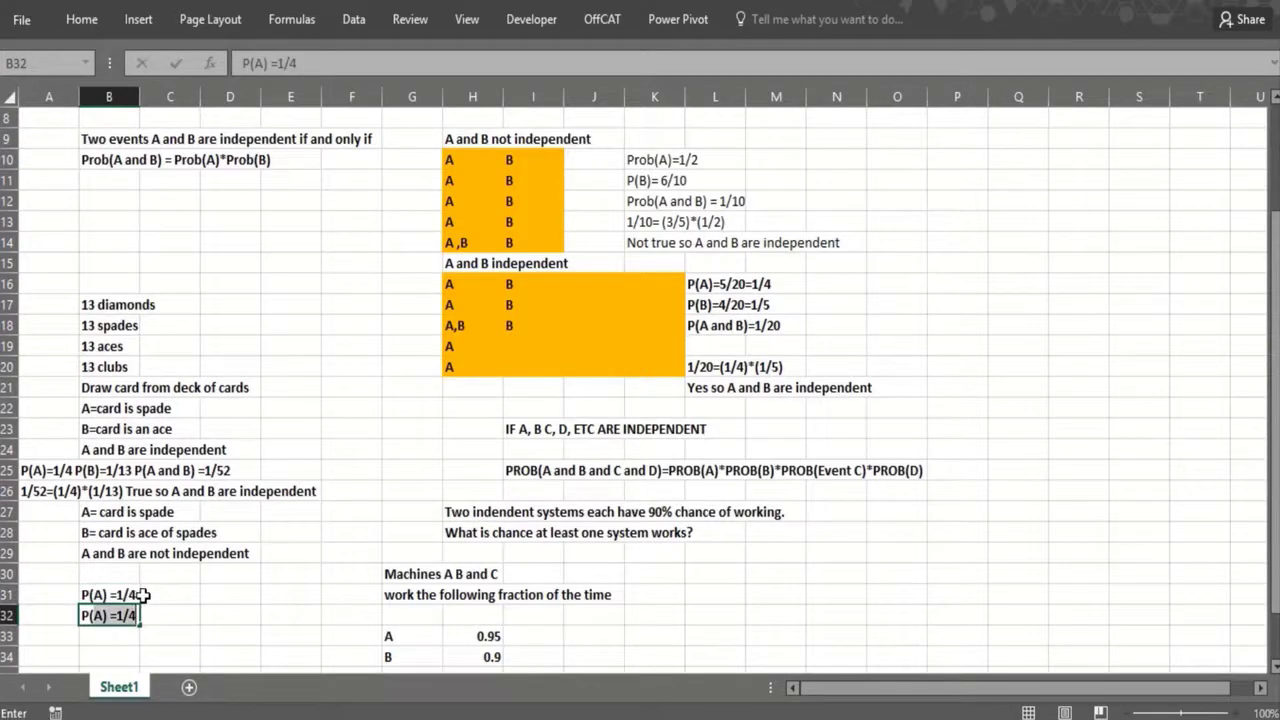
pyautogui.write('(B) = 1/52')
pyautogui.press('Return')
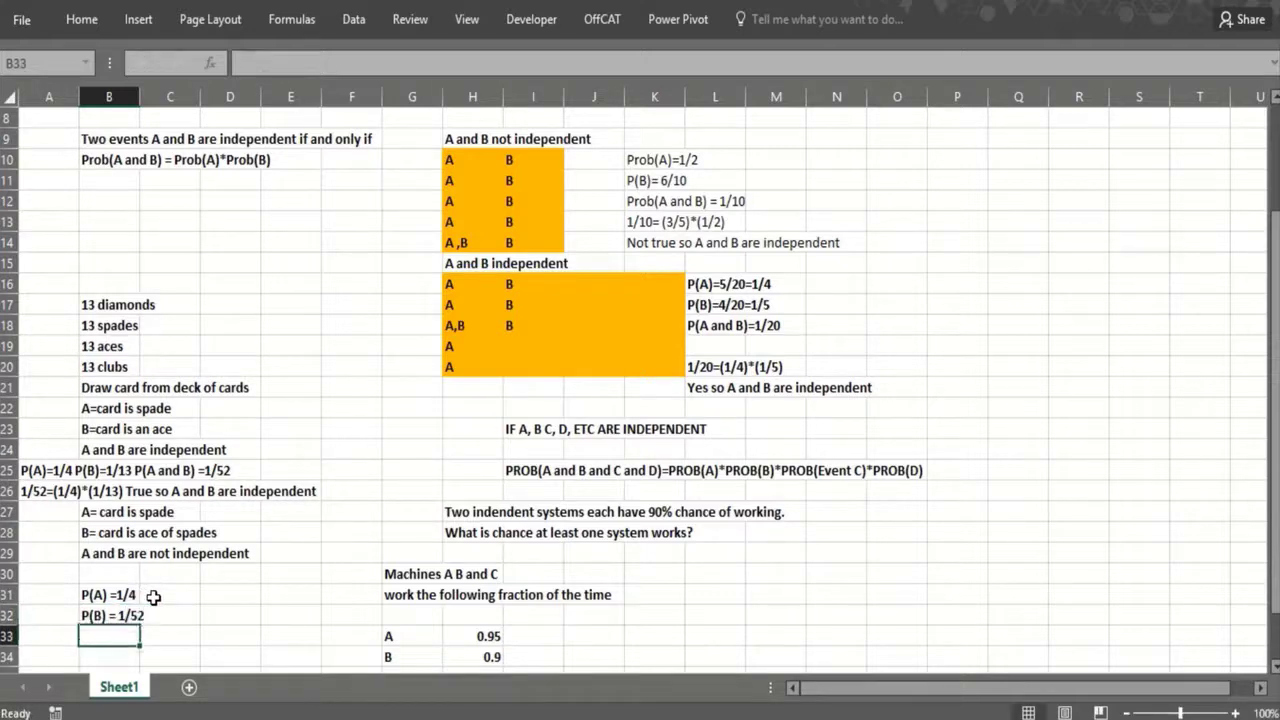
pyautogui.write('P(a')
pyautogui.press('BackSpace')
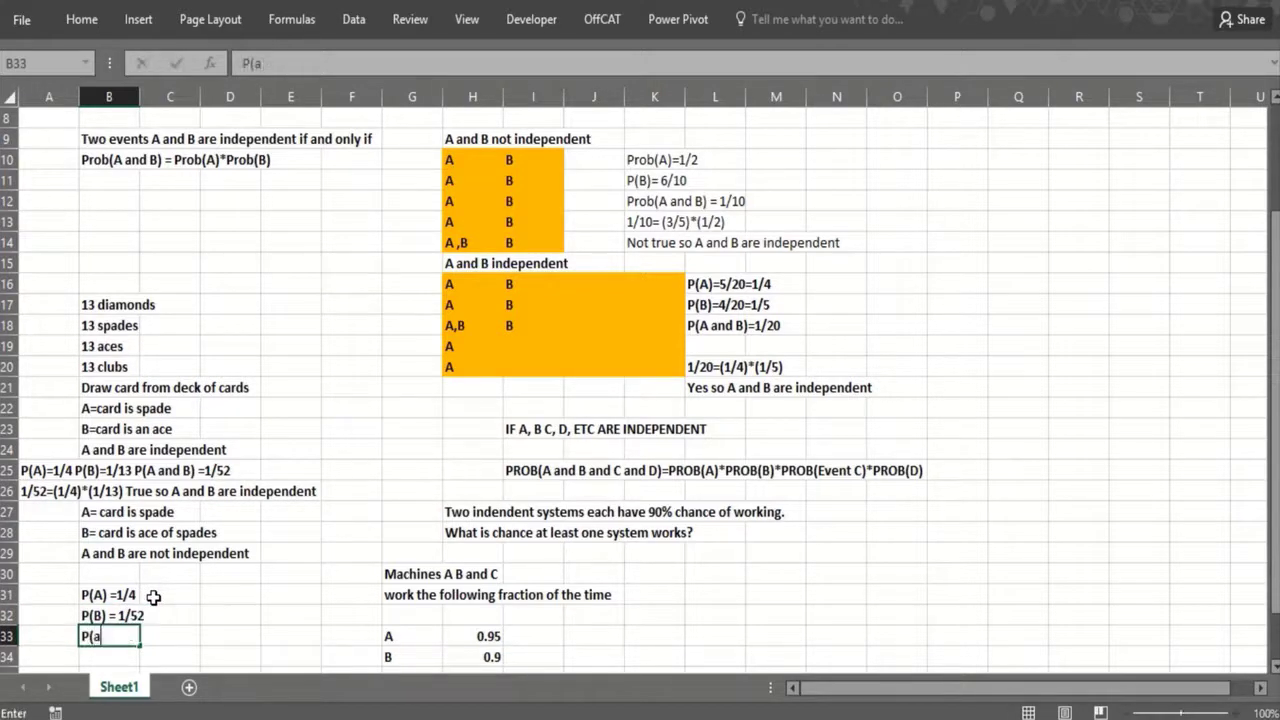
pyautogui.press('BackSpace')
pyautogui.write('A')
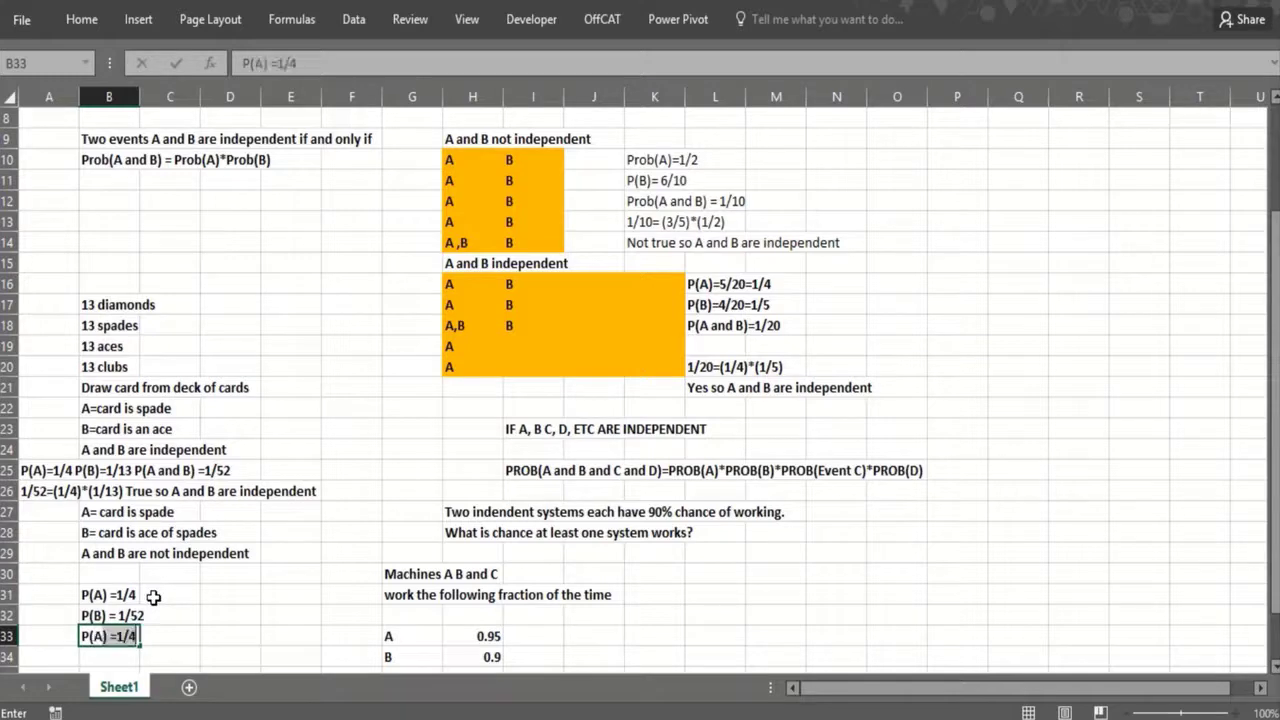
pyautogui.write(' and')
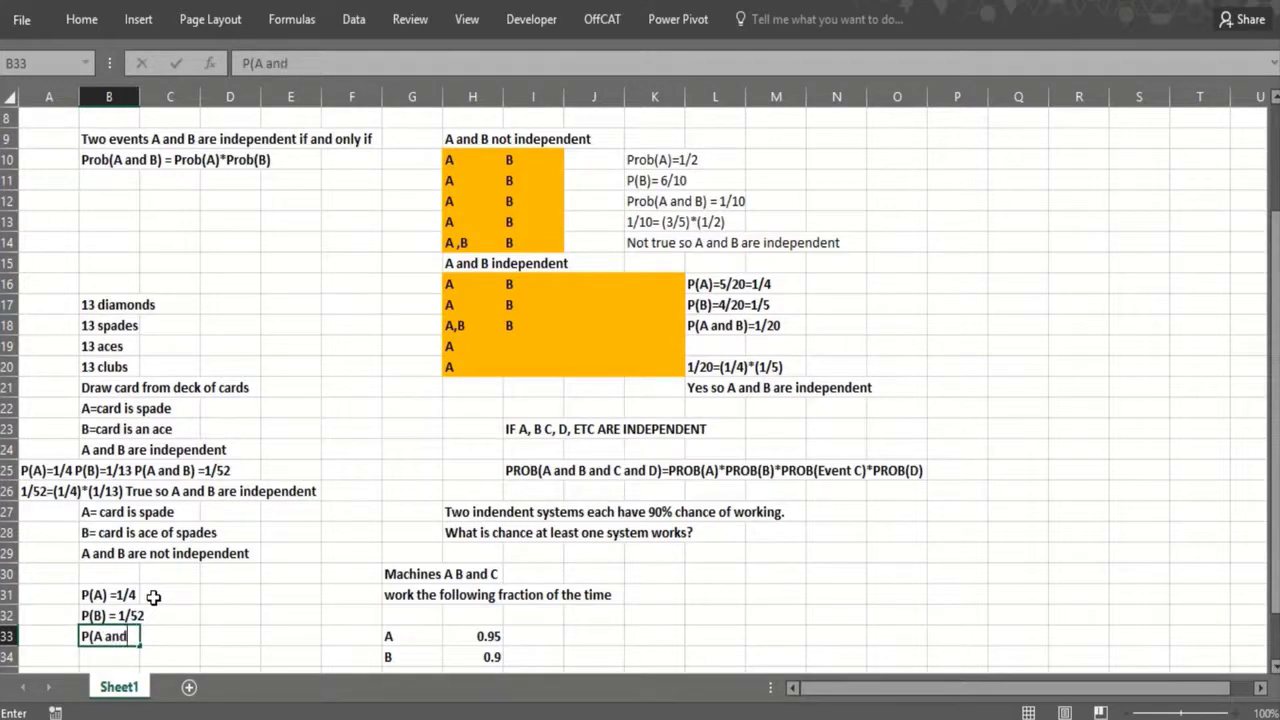
pyautogui.write(' B) =1/52')
pyautogui.press('Return')
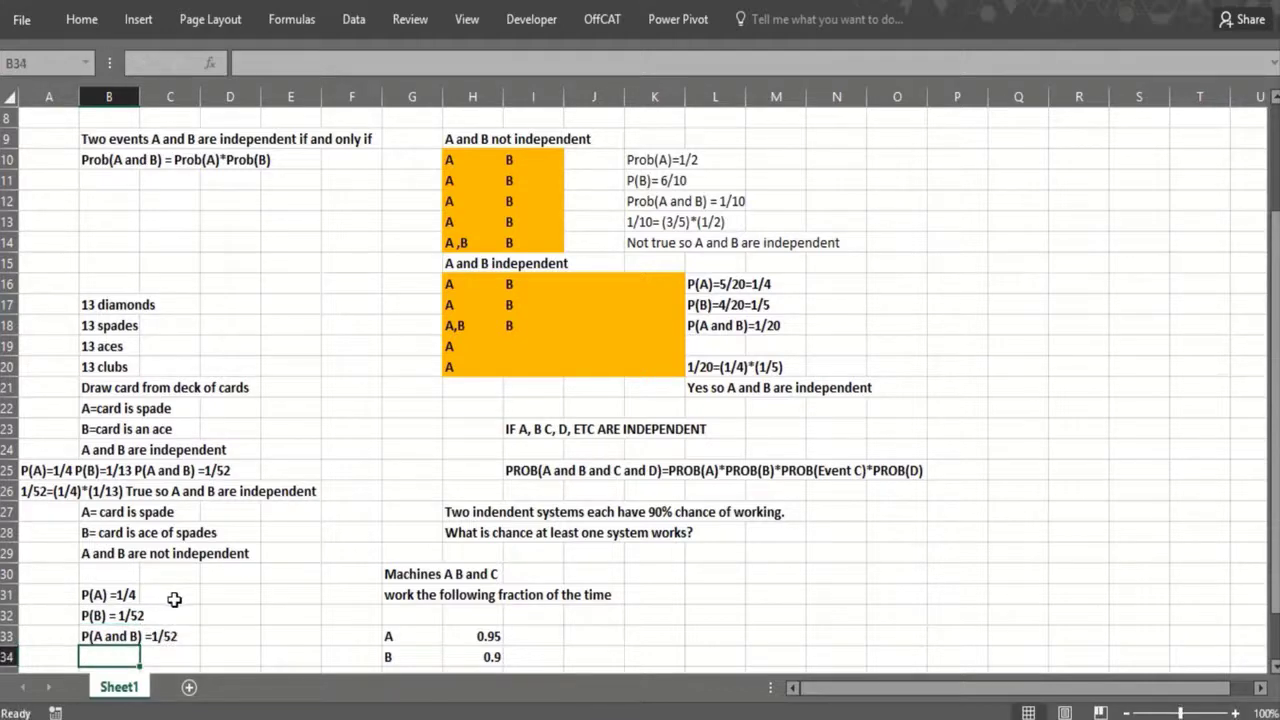
# Add the check 1/52=(1/4)*(1/52) and the conclusion 'A and B not independent'.
pyautogui.write('1')
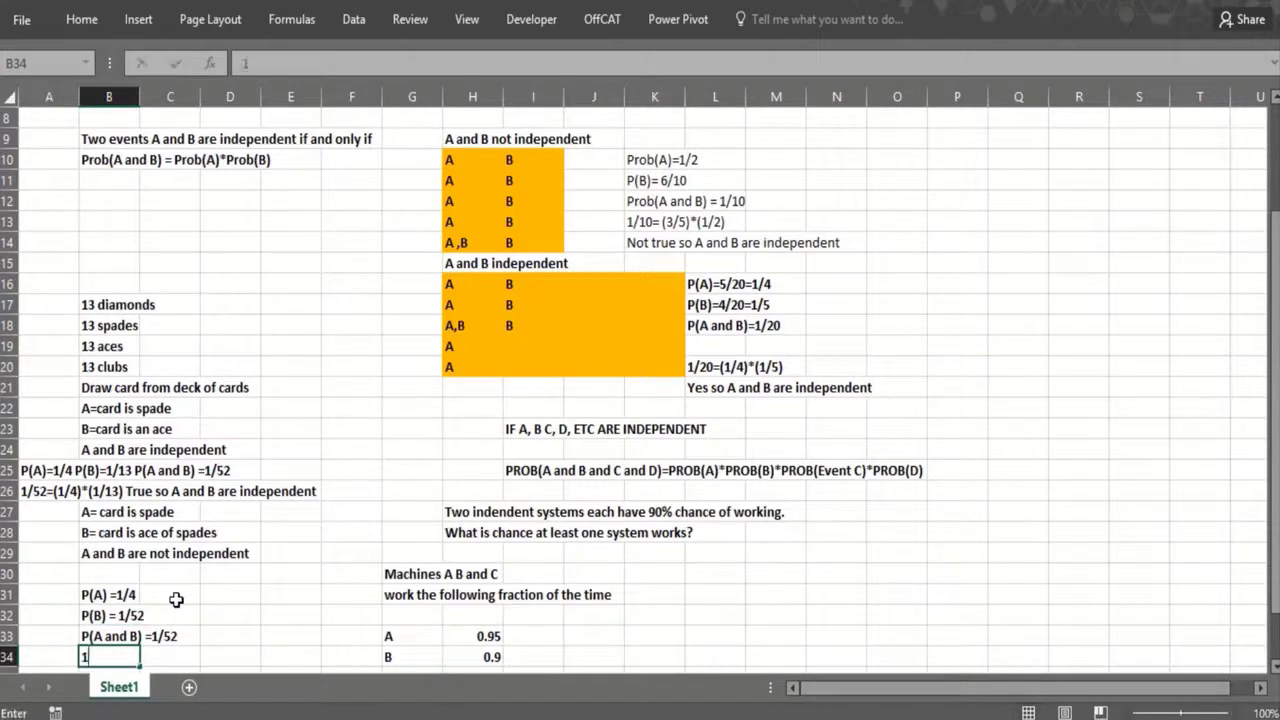
pyautogui.press('BackSpace')
pyautogui.write('1/52=')
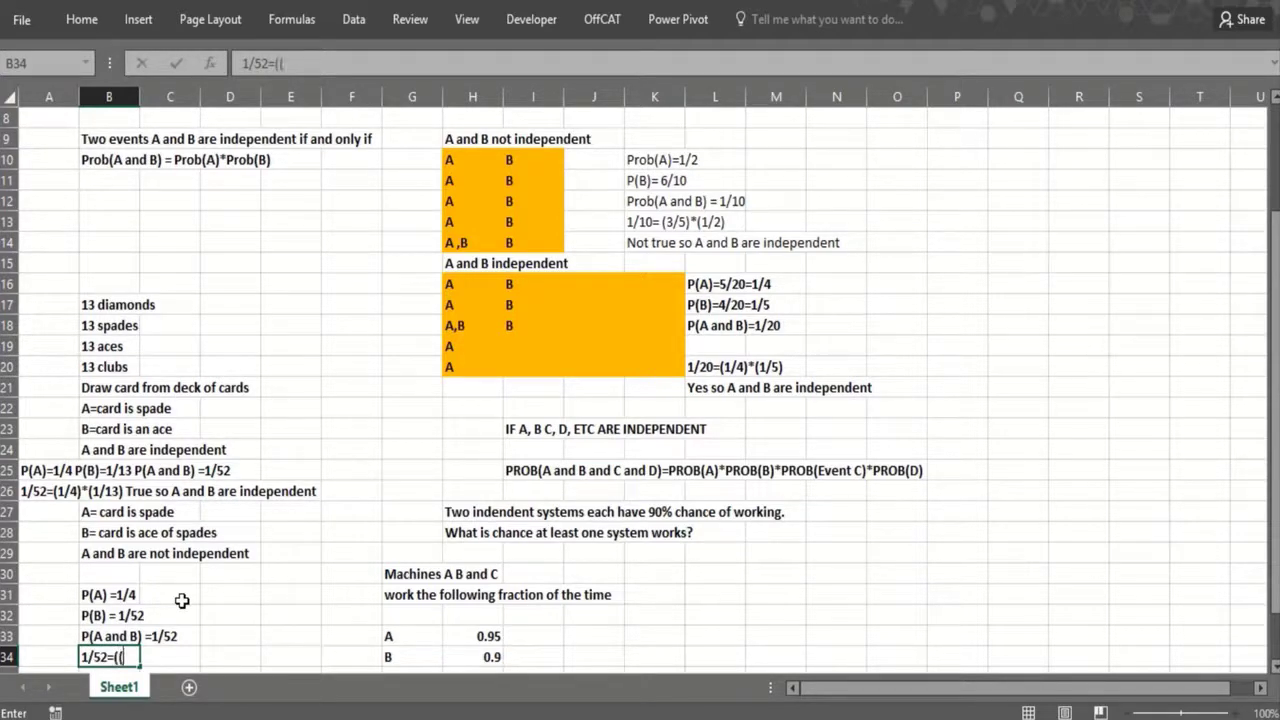
pyautogui.write('((')
pyautogui.press('BackSpace')
pyautogui.write('1/4)*(1/52)')
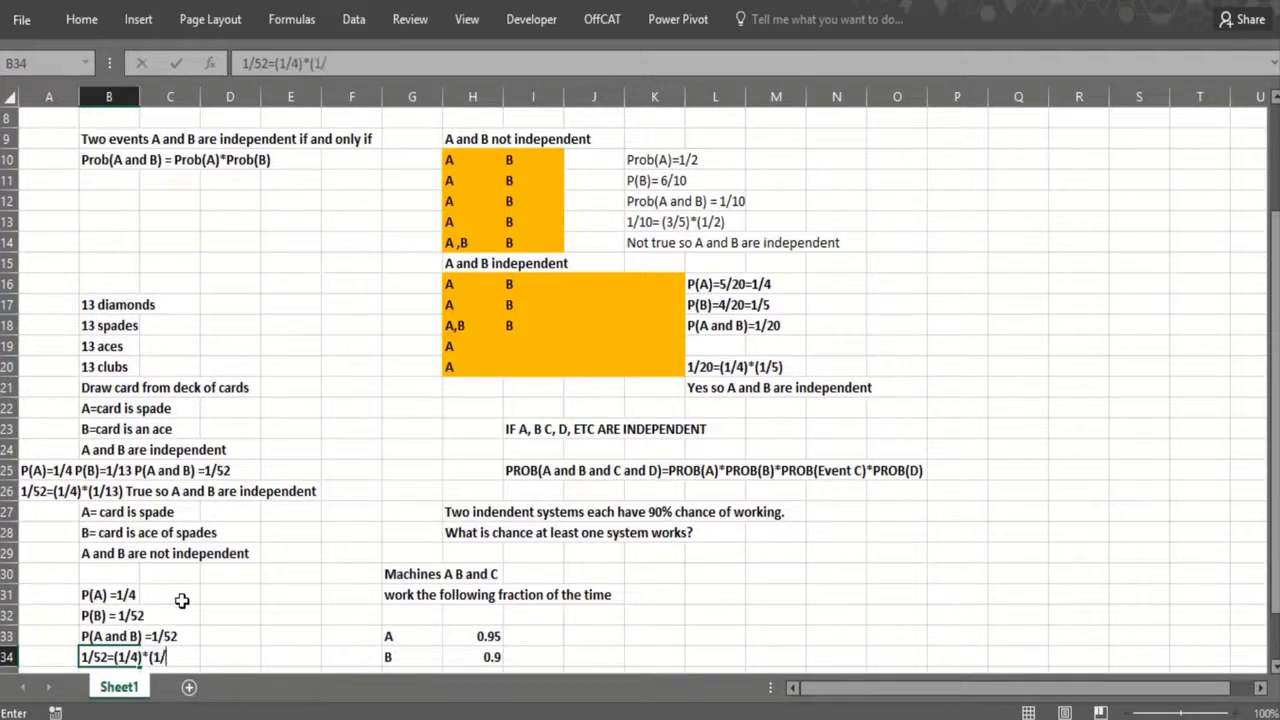
pyautogui.press('Return')
pyautogui.press('Return')
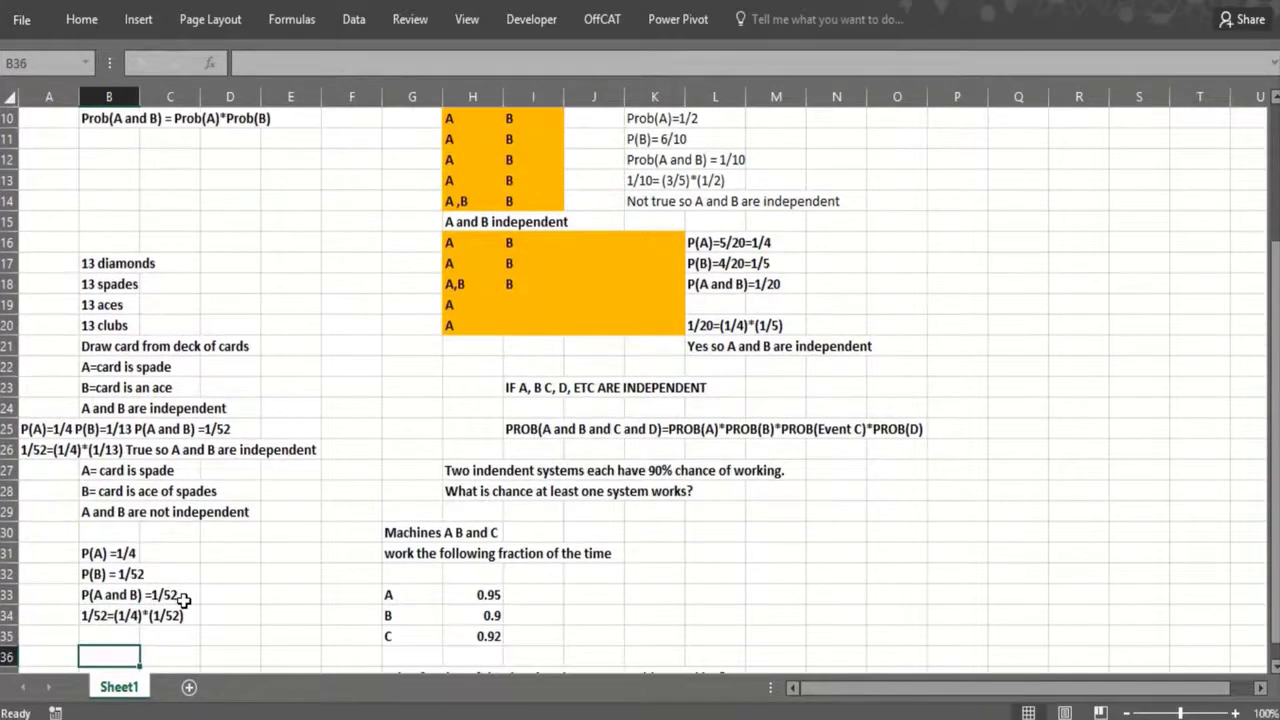
pyautogui.write('A and B')
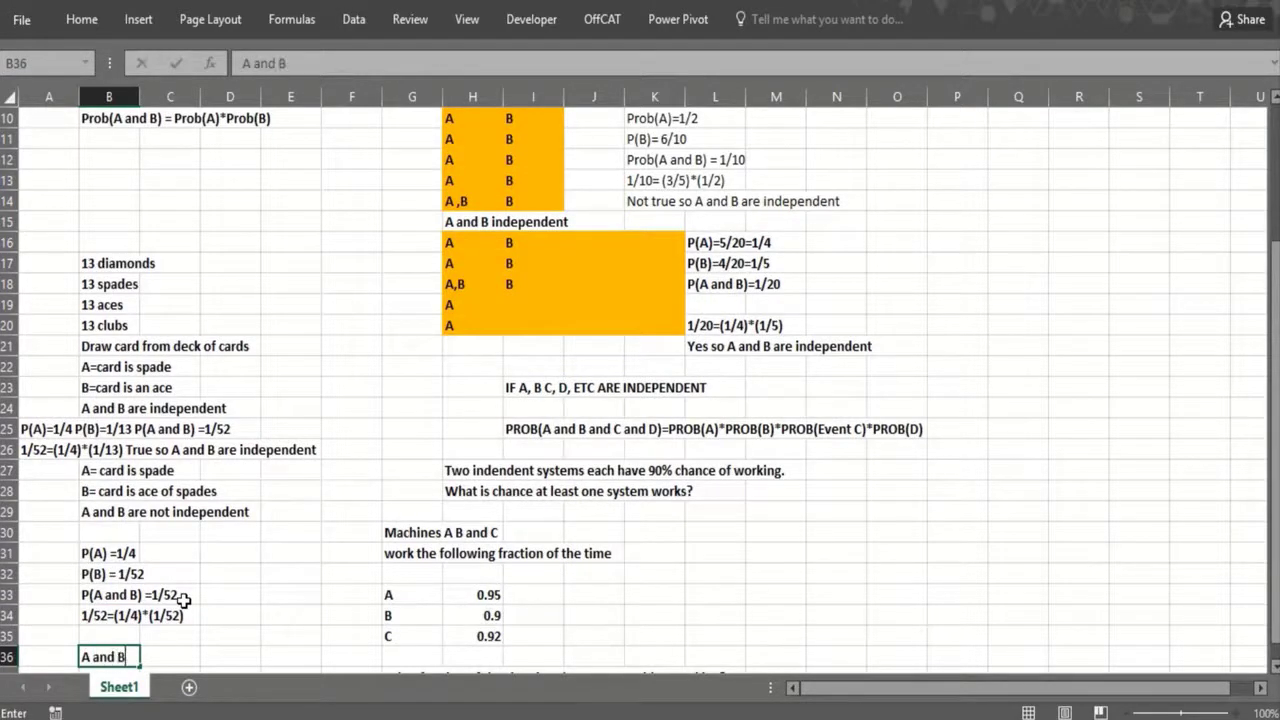
pyautogui.write(' not independ')
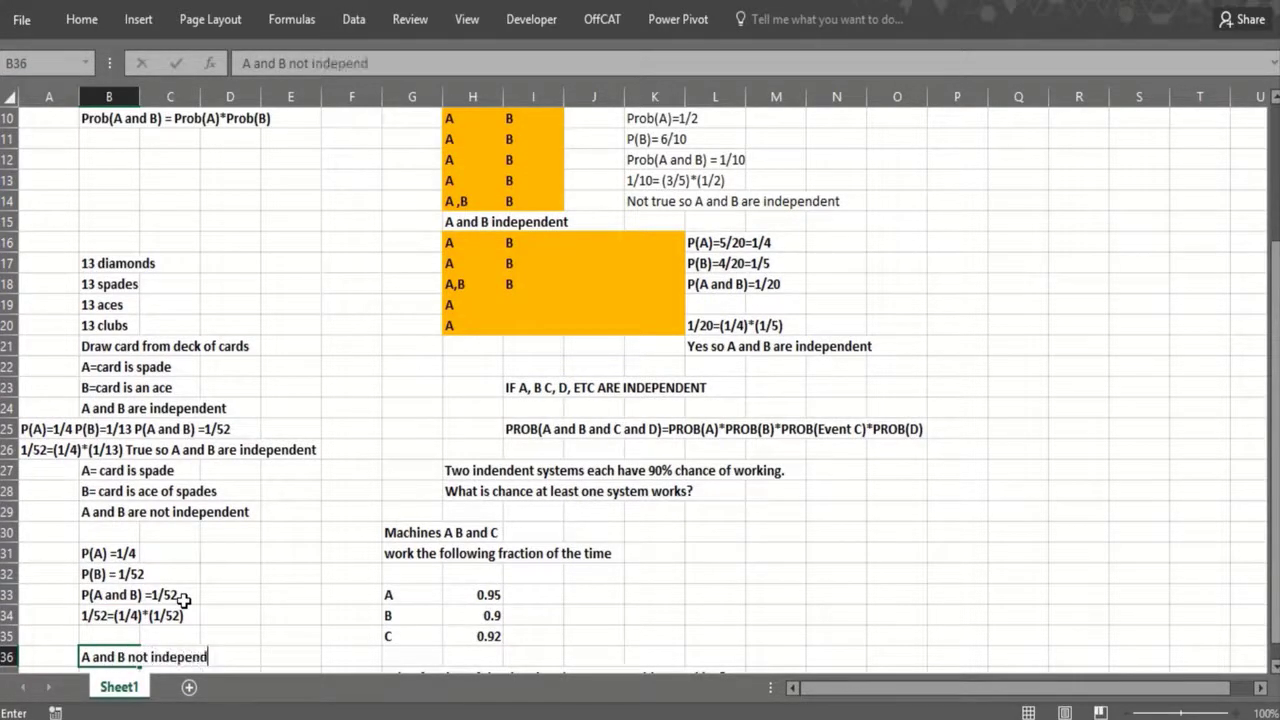
pyautogui.write('ent')
pyautogui.press('Return')
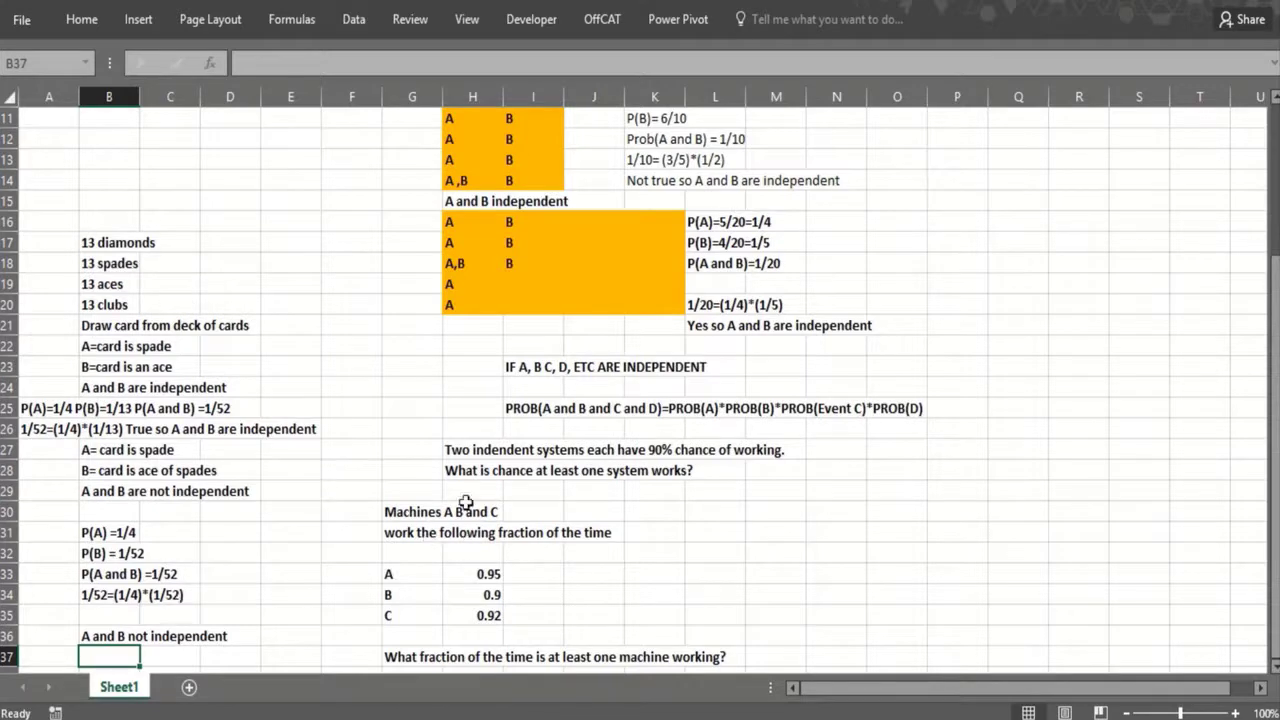
# Fix the misspelling of 'independent' in the H27 two-systems sentence.
pyautogui.click(455, 450)
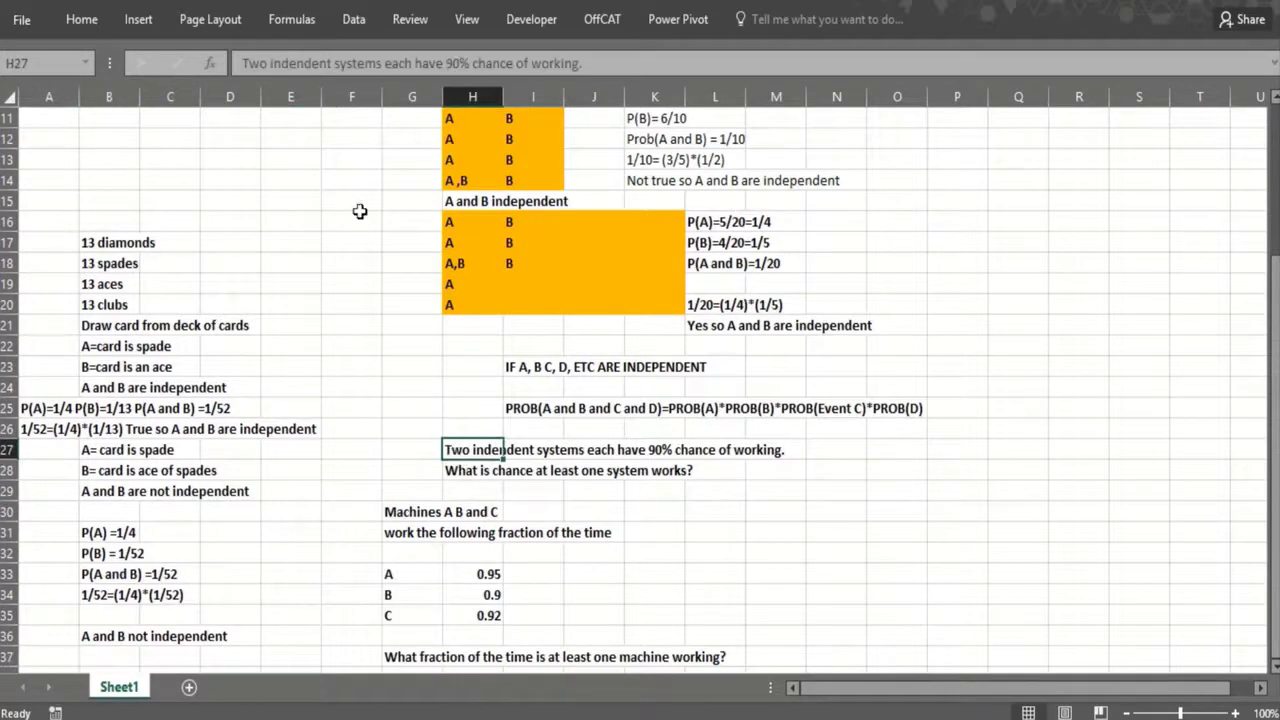
pyautogui.click(290, 62)
pyautogui.click(290, 62)
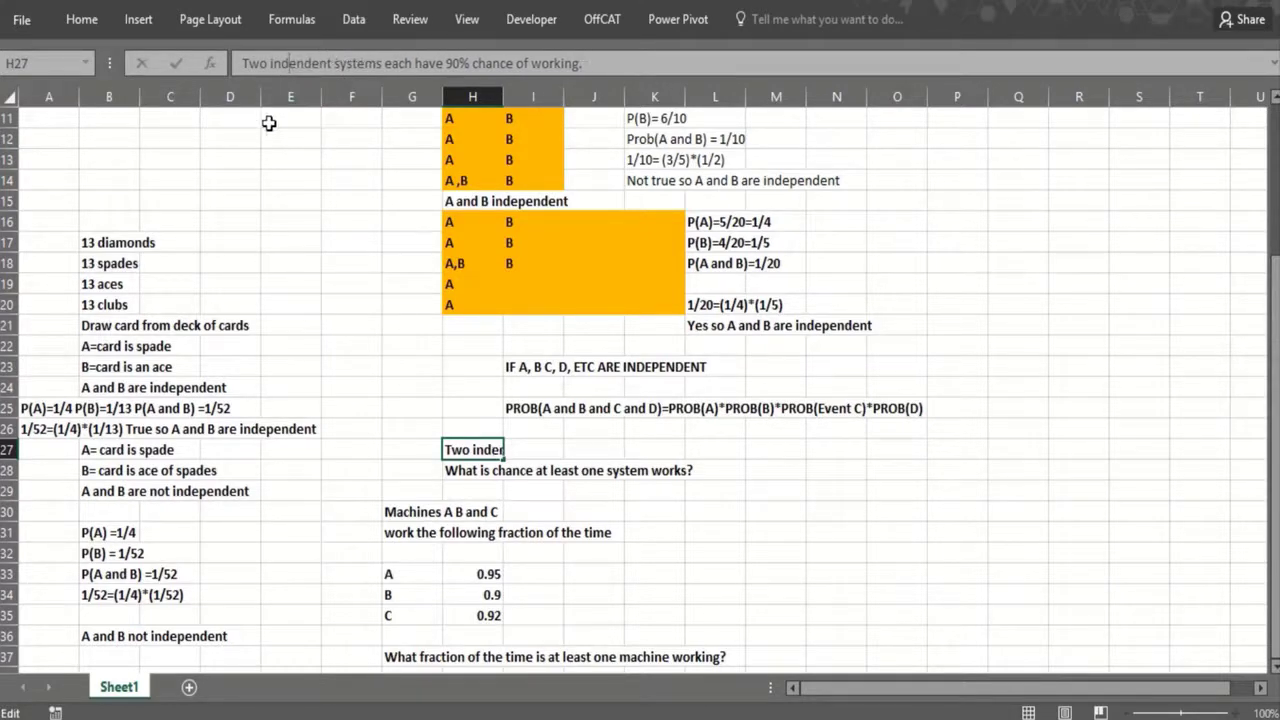
pyautogui.press('Right')
pyautogui.press('Right')
pyautogui.press('Return')
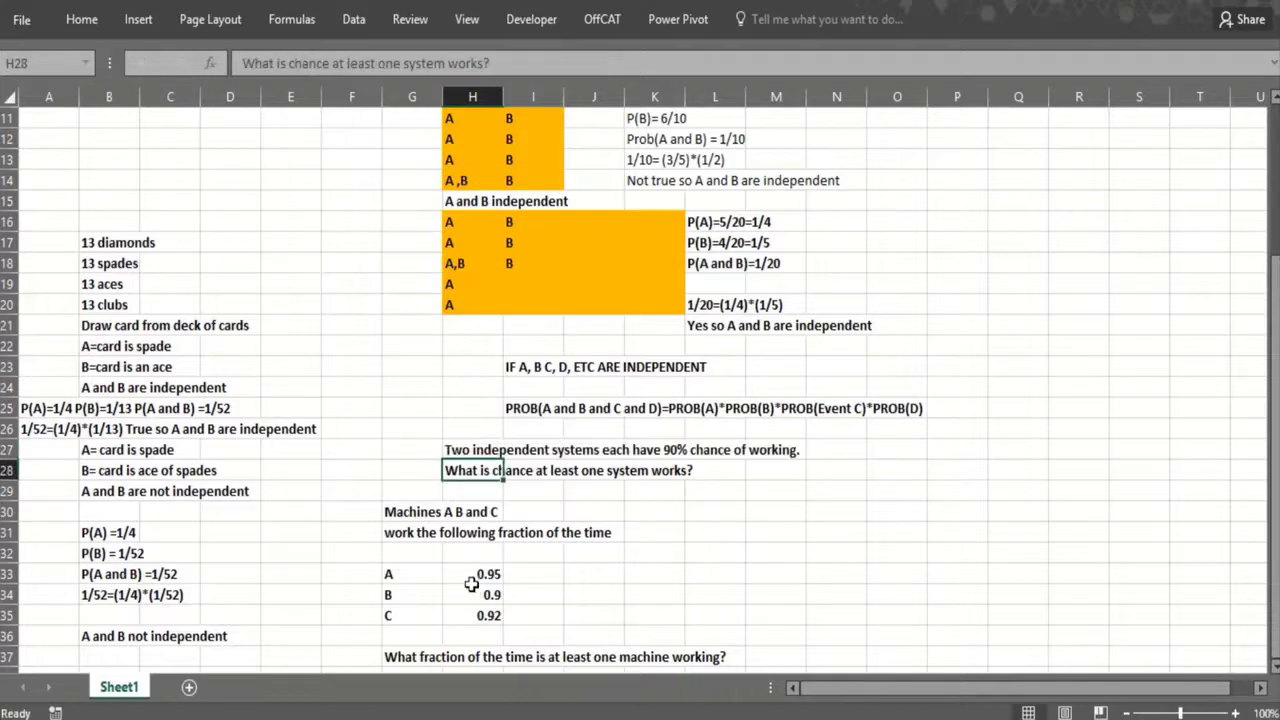
# Review H27 and select the independent-events rule block I23:O25.
pyautogui.click(468, 490)
pyautogui.click(481, 447)
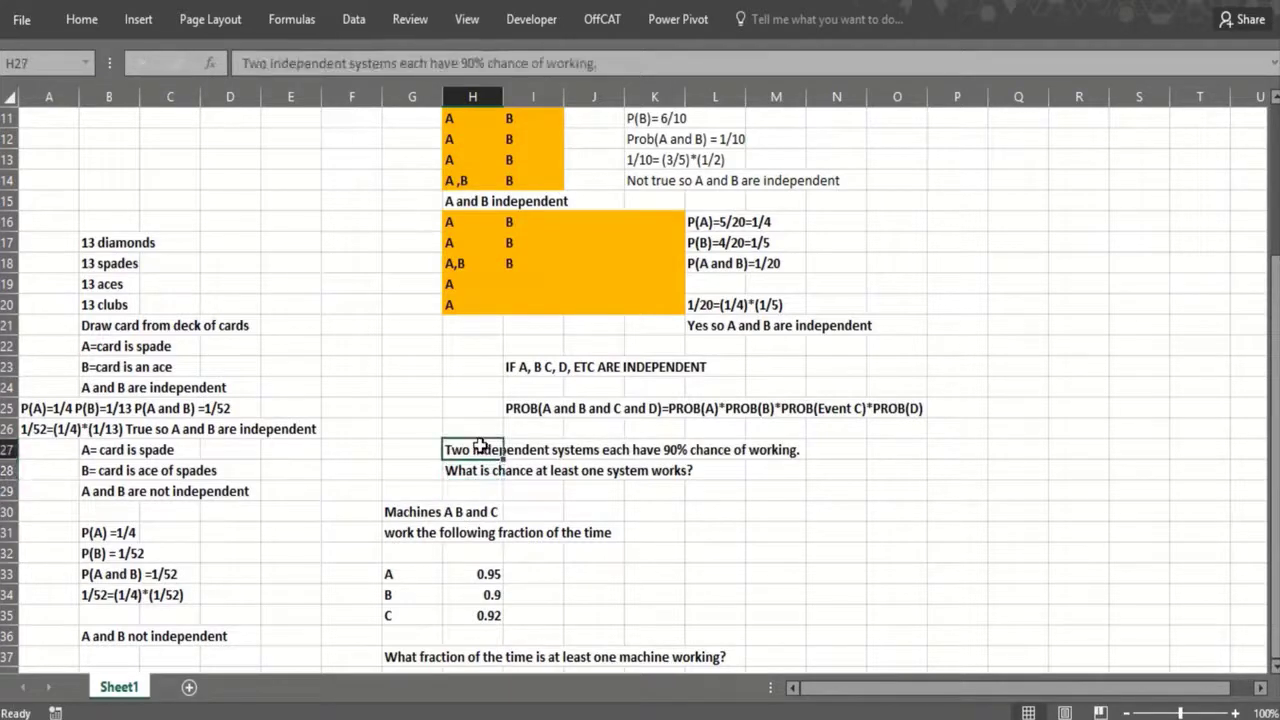
pyautogui.click(522, 430)
pyautogui.moveTo(527, 362); pyautogui.dragTo(918, 405)
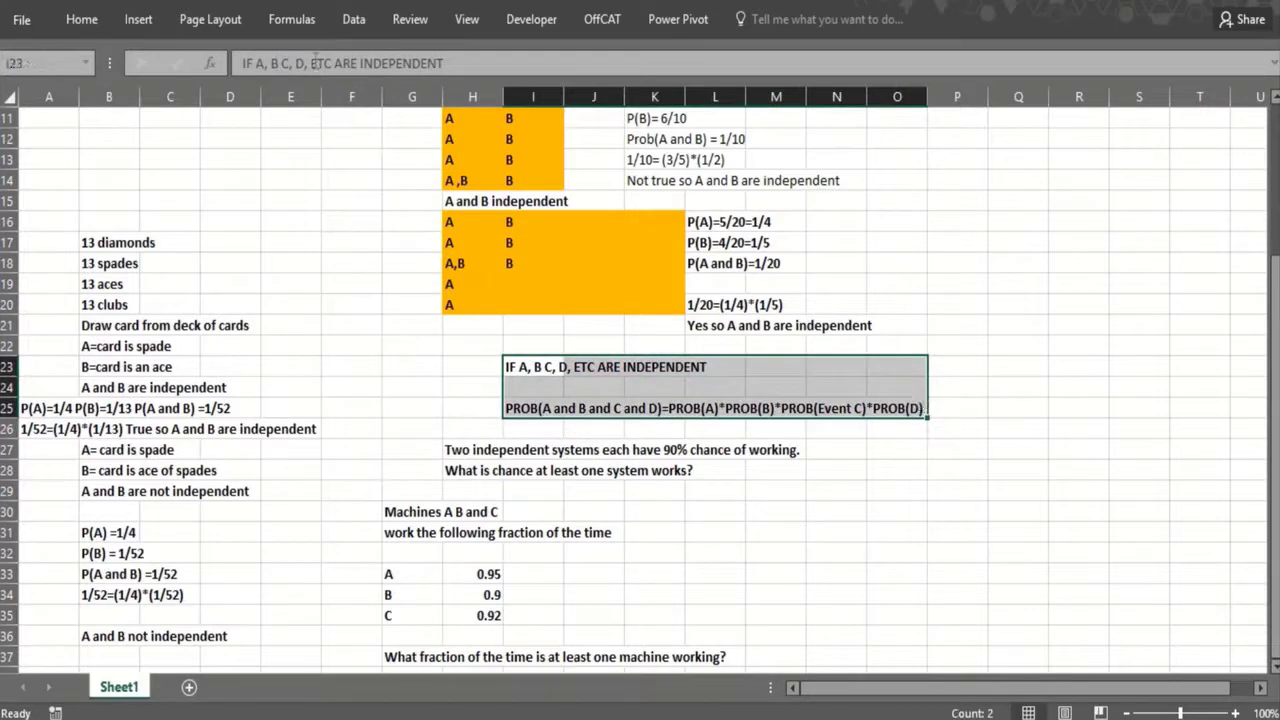
# Fill I23:O25 yellow, then review the machines problem and pick cell M29 for the answer.
pyautogui.click(440, 6)
pyautogui.click(458, 380)
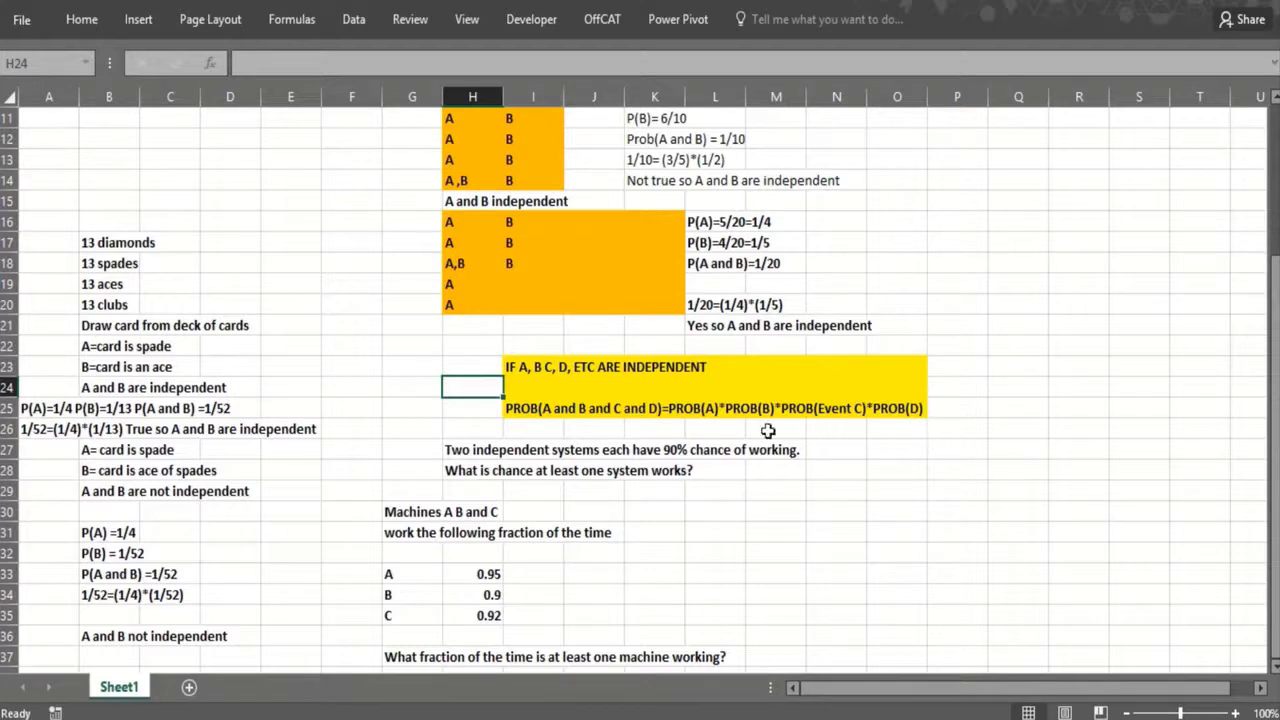
pyautogui.click(676, 428)
pyautogui.click(738, 428)
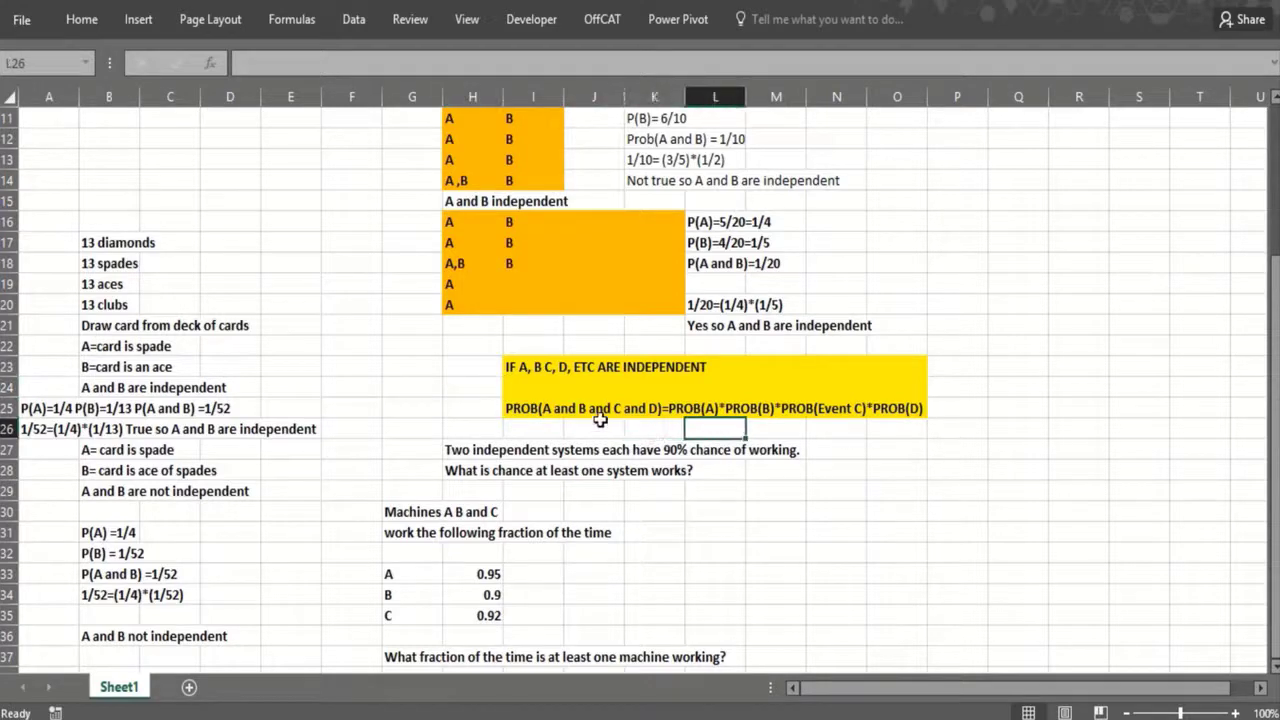
pyautogui.click(553, 428)
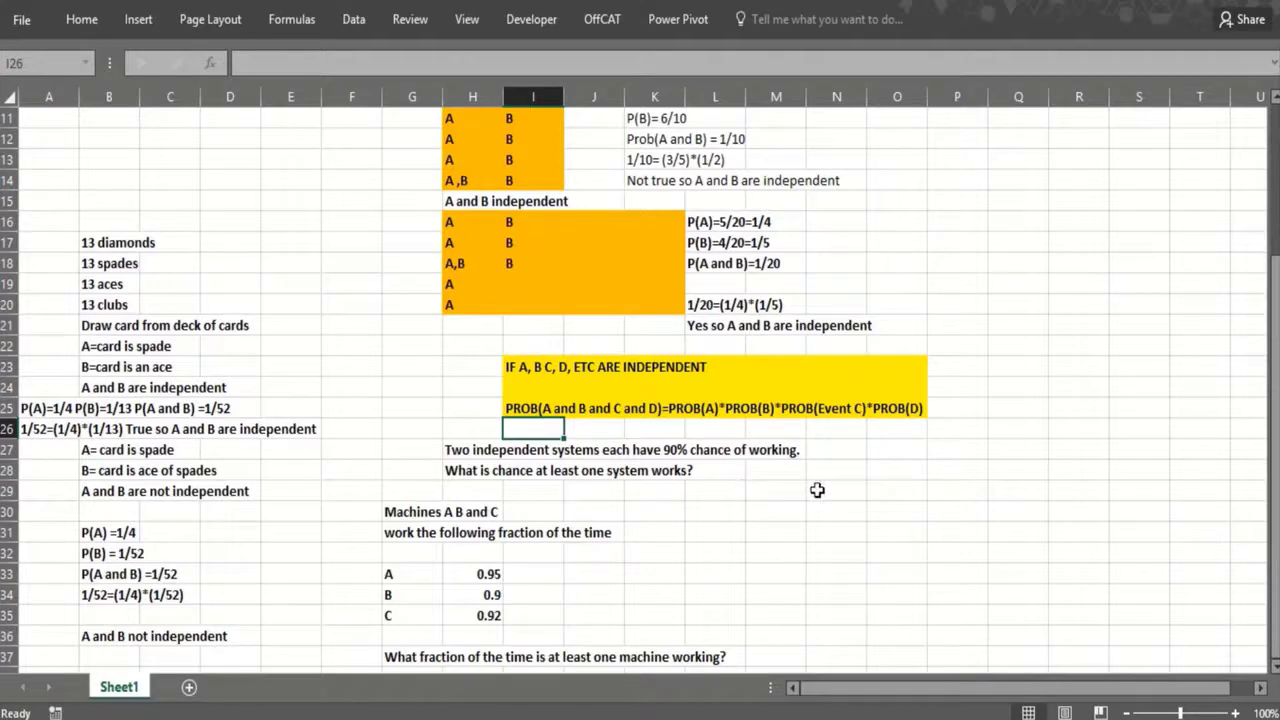
pyautogui.click(817, 490)
pyautogui.click(768, 498)
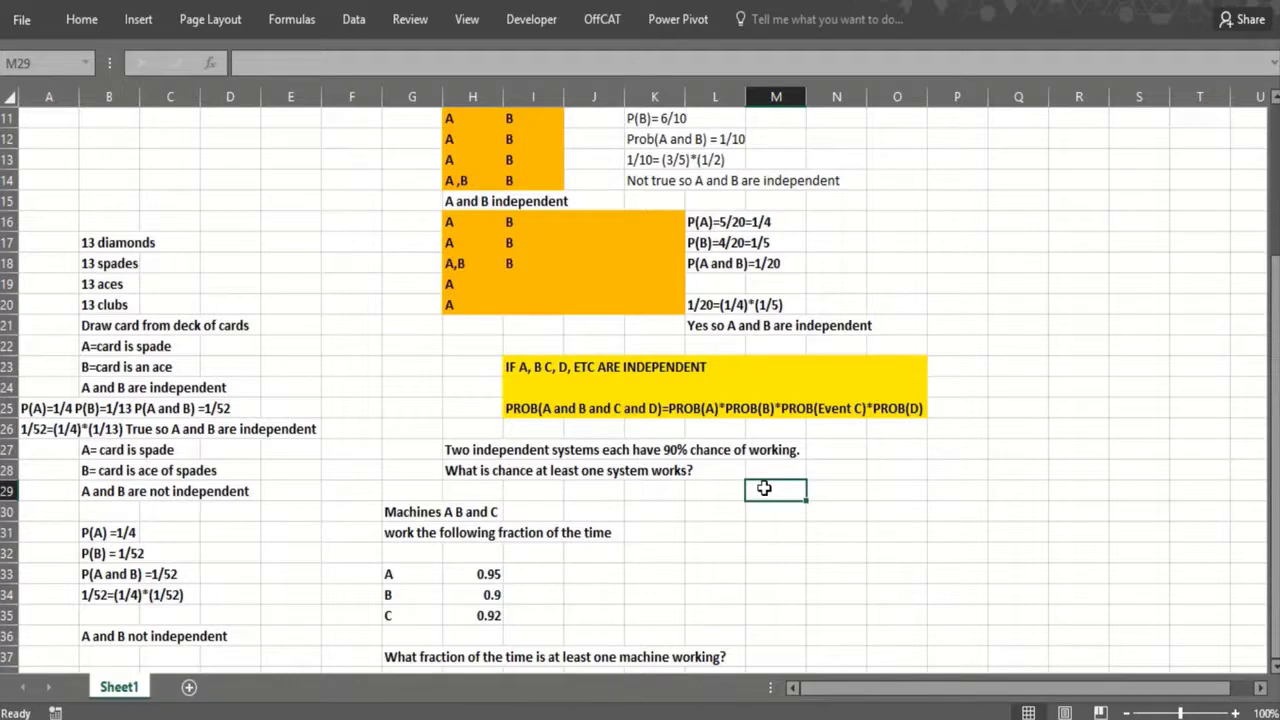
# Enter 1-Prob(0 systems work) and Prob (0 systems work)=P(both fail) =.1*.1=.01 in M31.
pyautogui.write('1-')
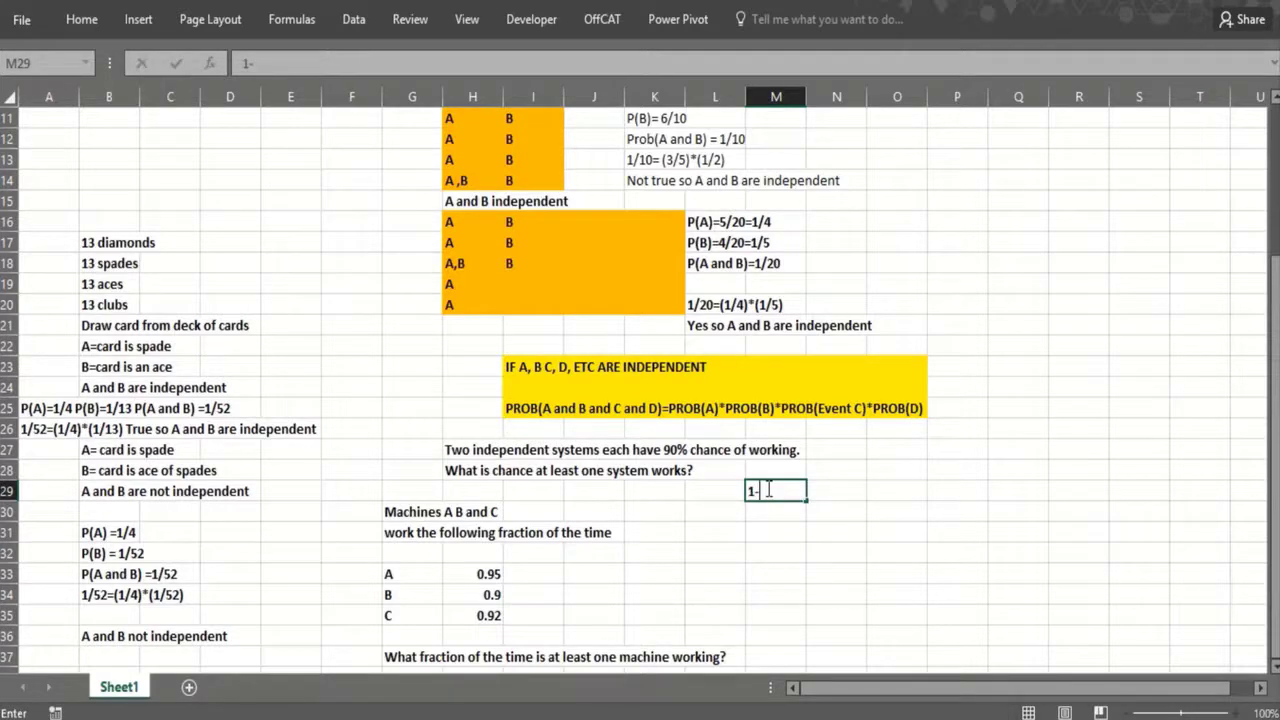
pyautogui.write('Prob(0 syste')
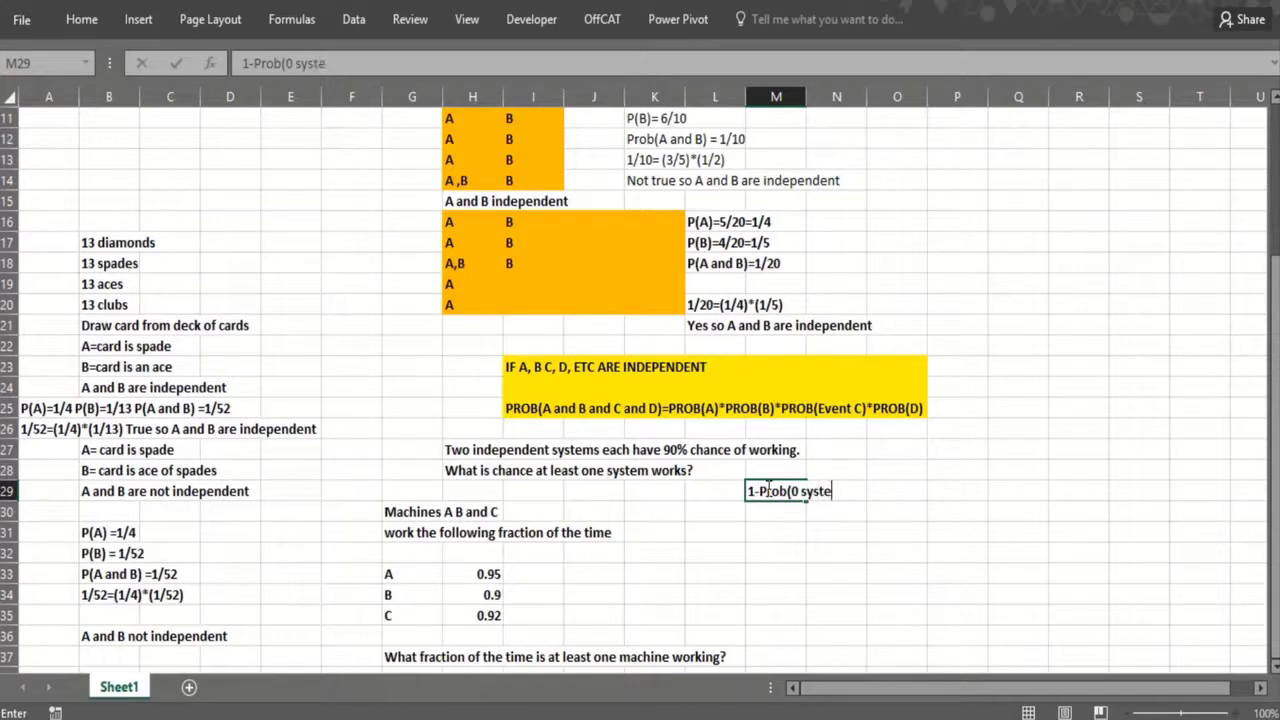
pyautogui.write('ms work)')
pyautogui.press('Return')
pyautogui.press('Return')
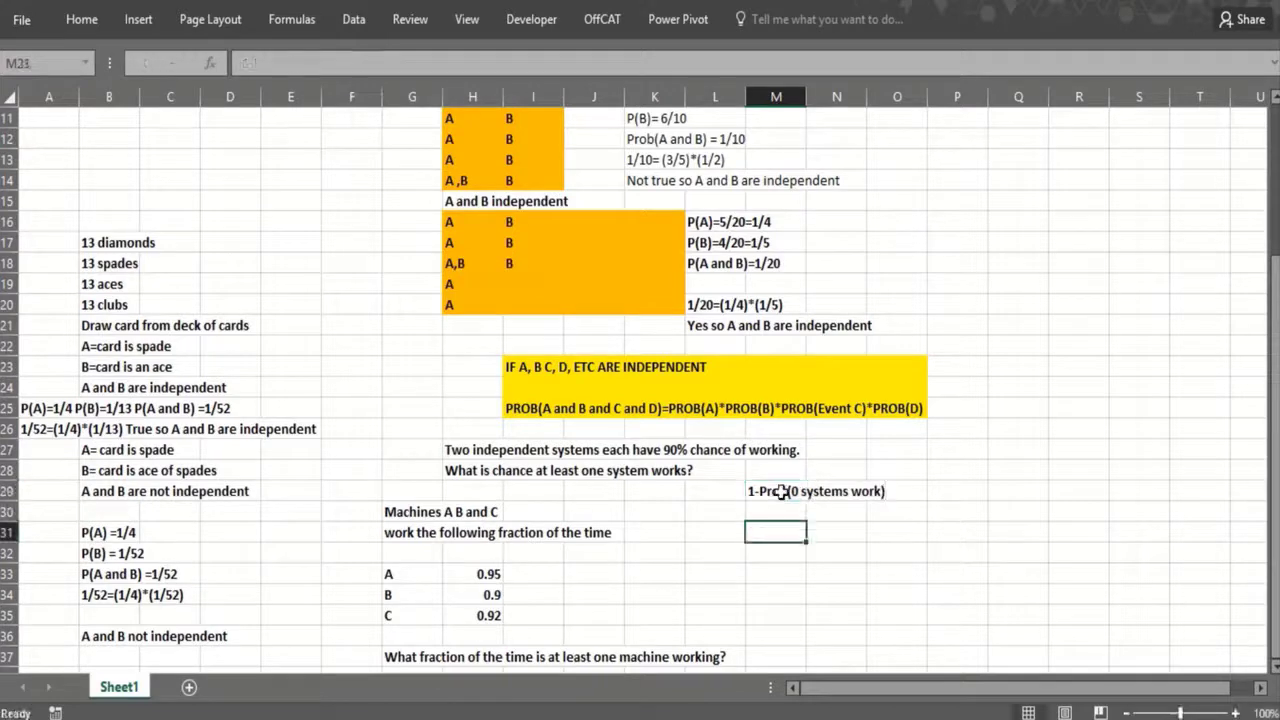
pyautogui.write('Pr')
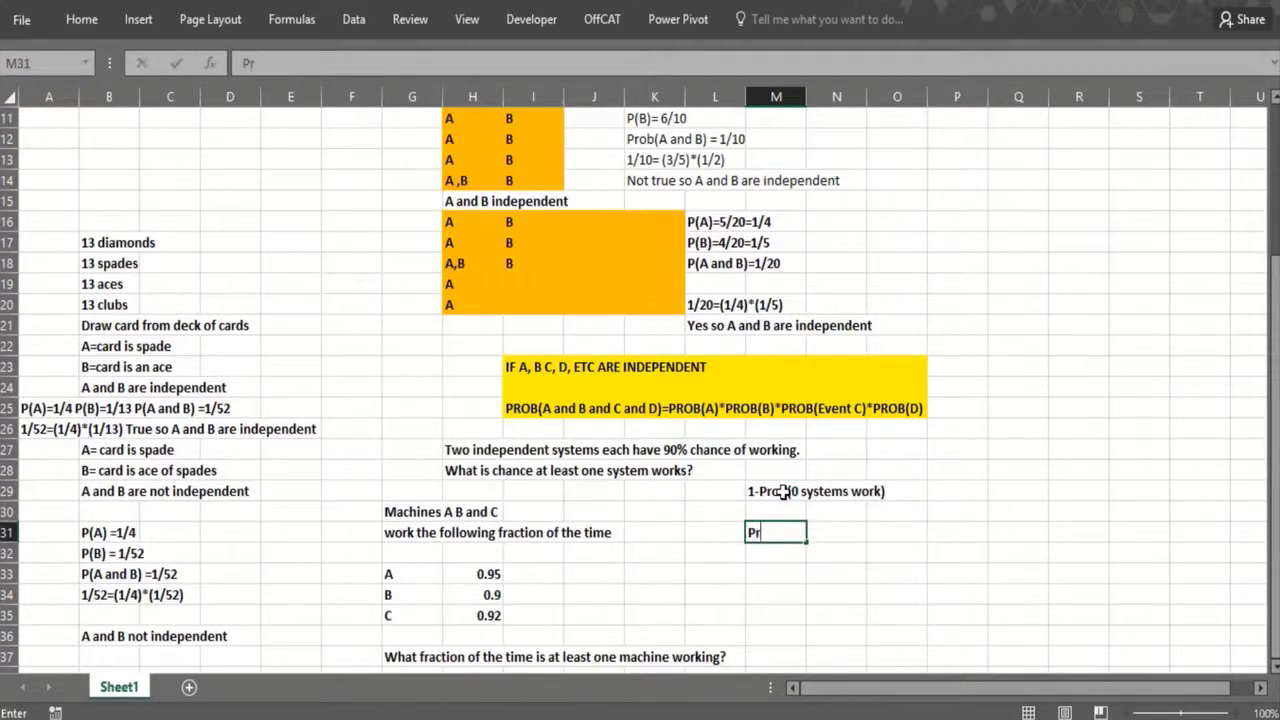
pyautogui.write('ob (0 systems')
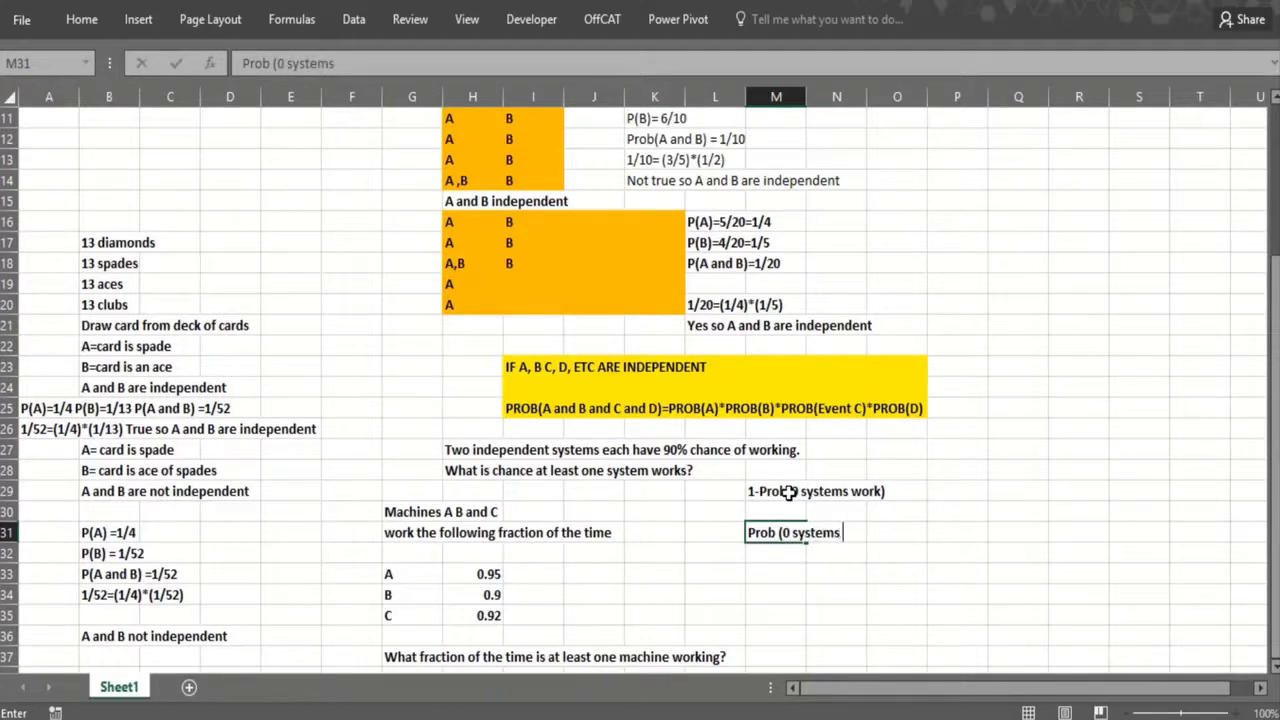
pyautogui.write(' work)=P(bot h')
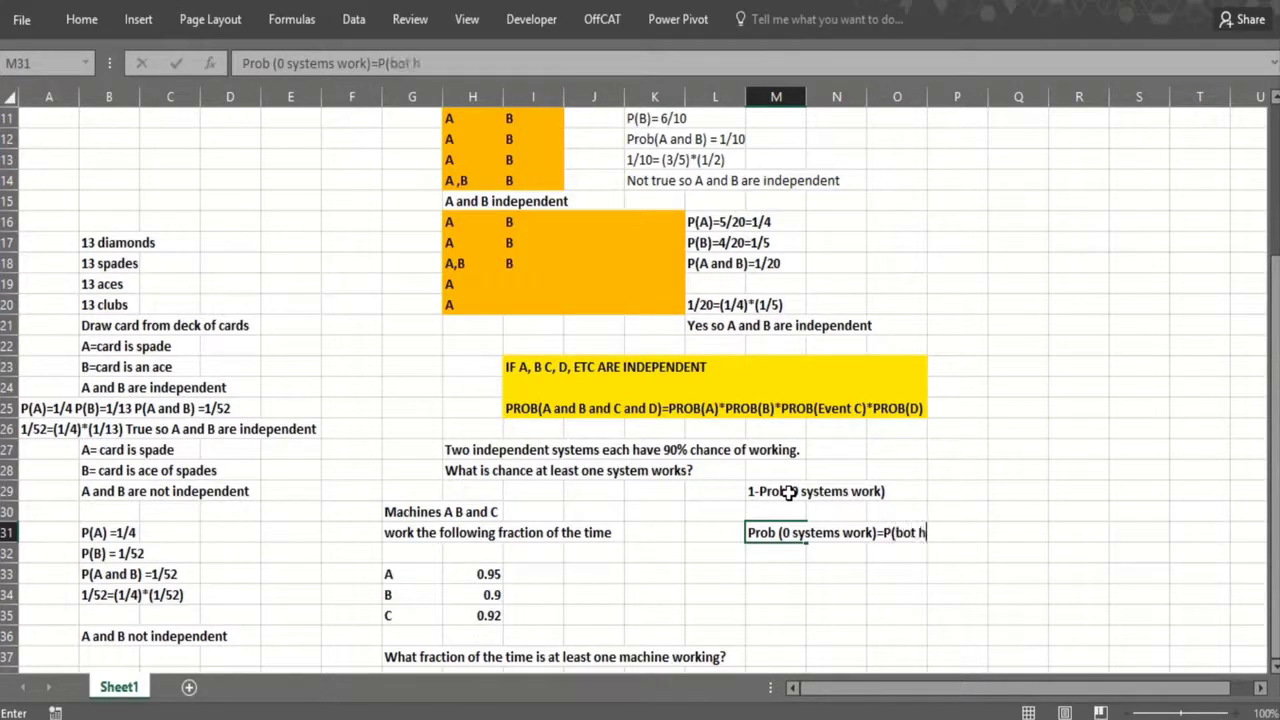
pyautogui.write('fil')
pyautogui.press('BackSpace')
pyautogui.press('BackSpace')
pyautogui.press('BackSpace')
pyautogui.press('BackSpace')
pyautogui.press('BackSpace')
pyautogui.write('h f')
pyautogui.press('BackSpace')
pyautogui.write('ail)')
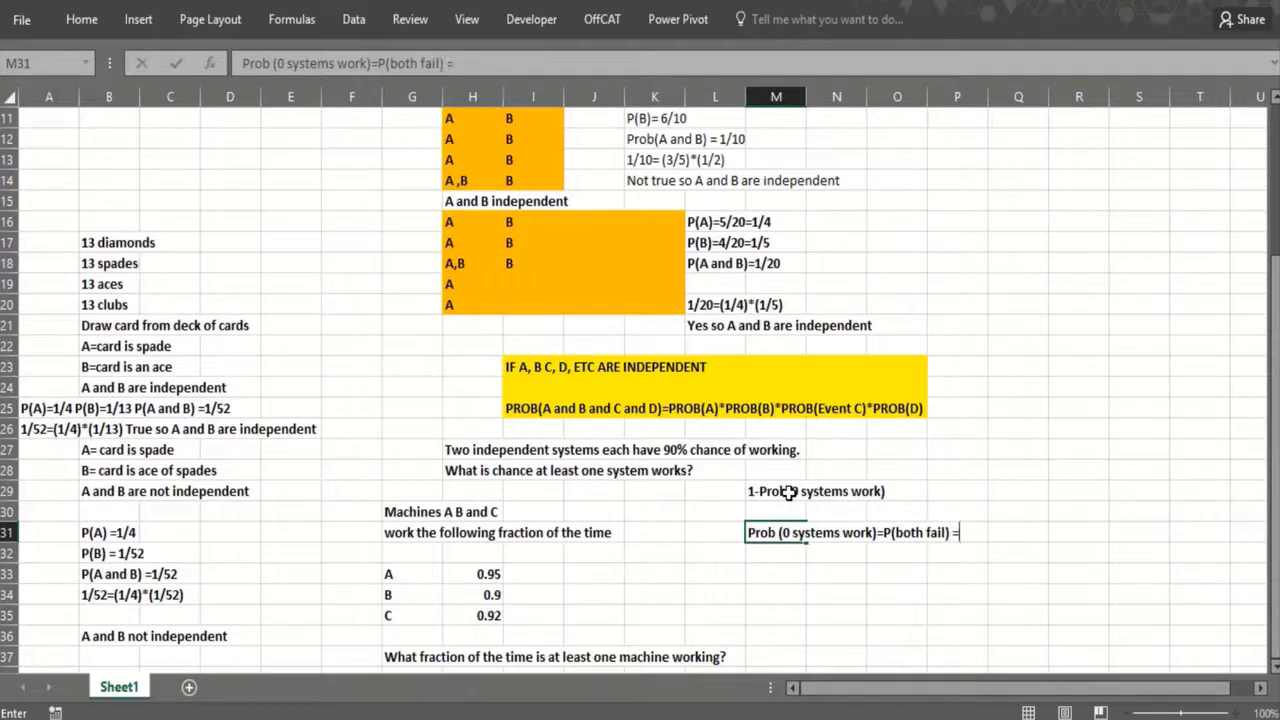
pyautogui.write(' =.1*.1=.01')
pyautogui.press('Return')
# Add 'Prob >=1 system works) = 1-.01 =.99' in M32.
pyautogui.write('P(ro')
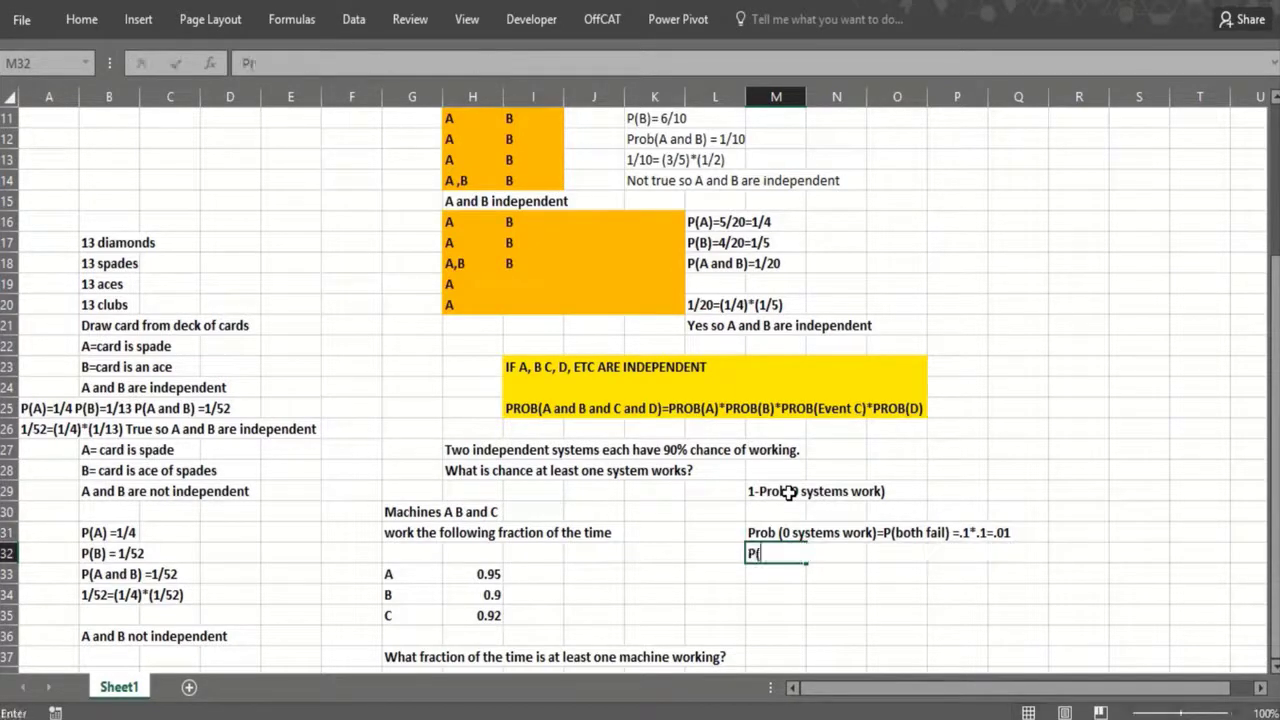
pyautogui.press('BackSpace')
pyautogui.press('BackSpace')
pyautogui.press('BackSpace')
pyautogui.write('rob')
pyautogui.press('BackSpace')
pyautogui.press('BackSpace')
pyautogui.press('BackSpace')
pyautogui.write('rob >')
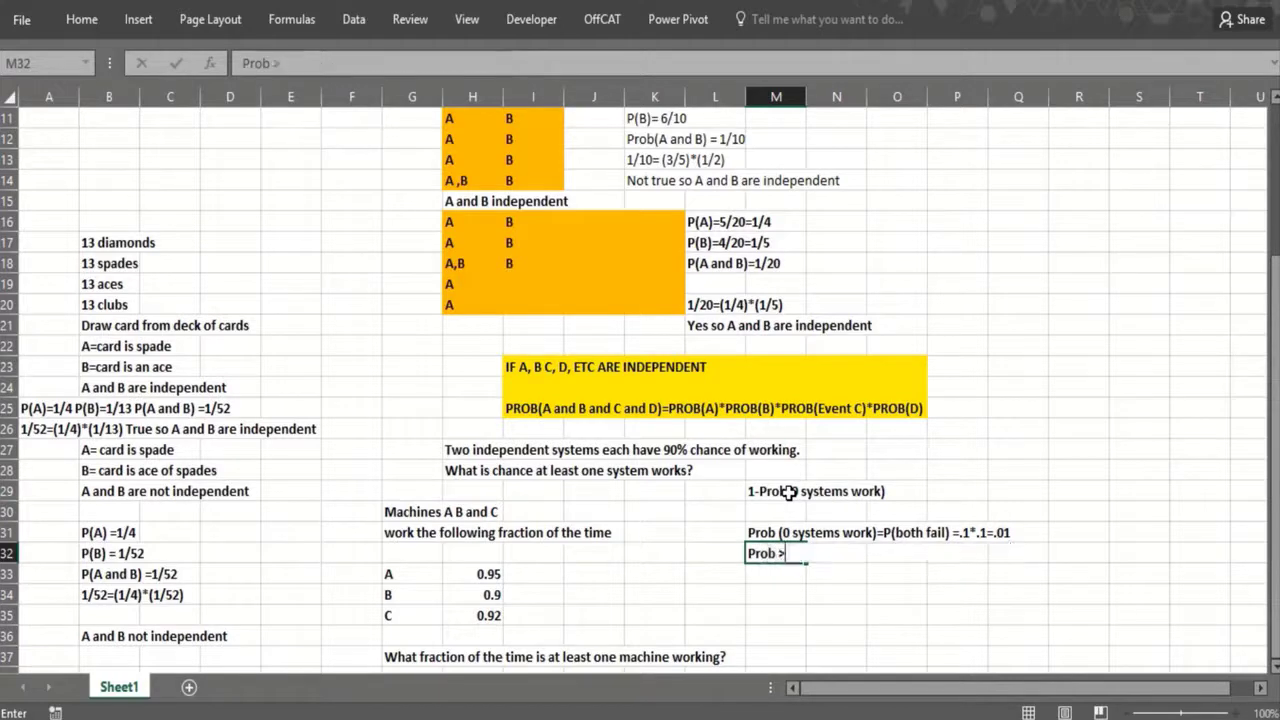
pyautogui.write('=1 system works')
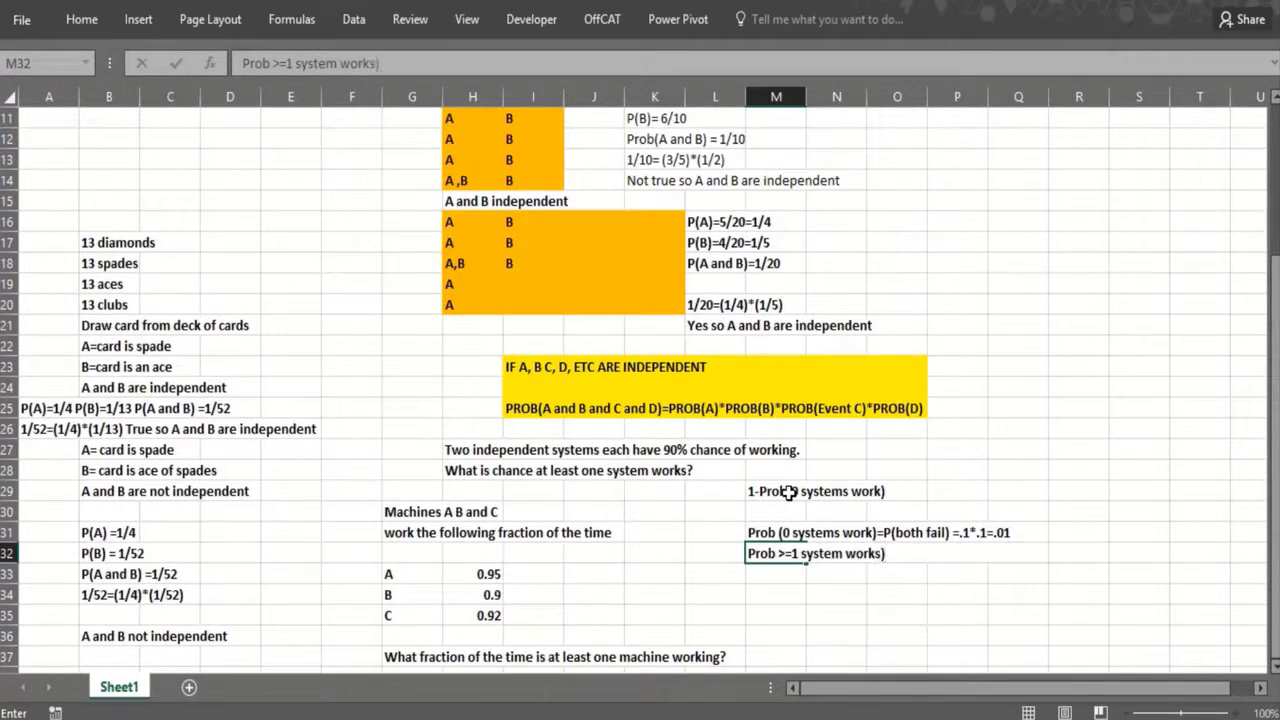
pyautogui.write(') = 1-.01 =.99')
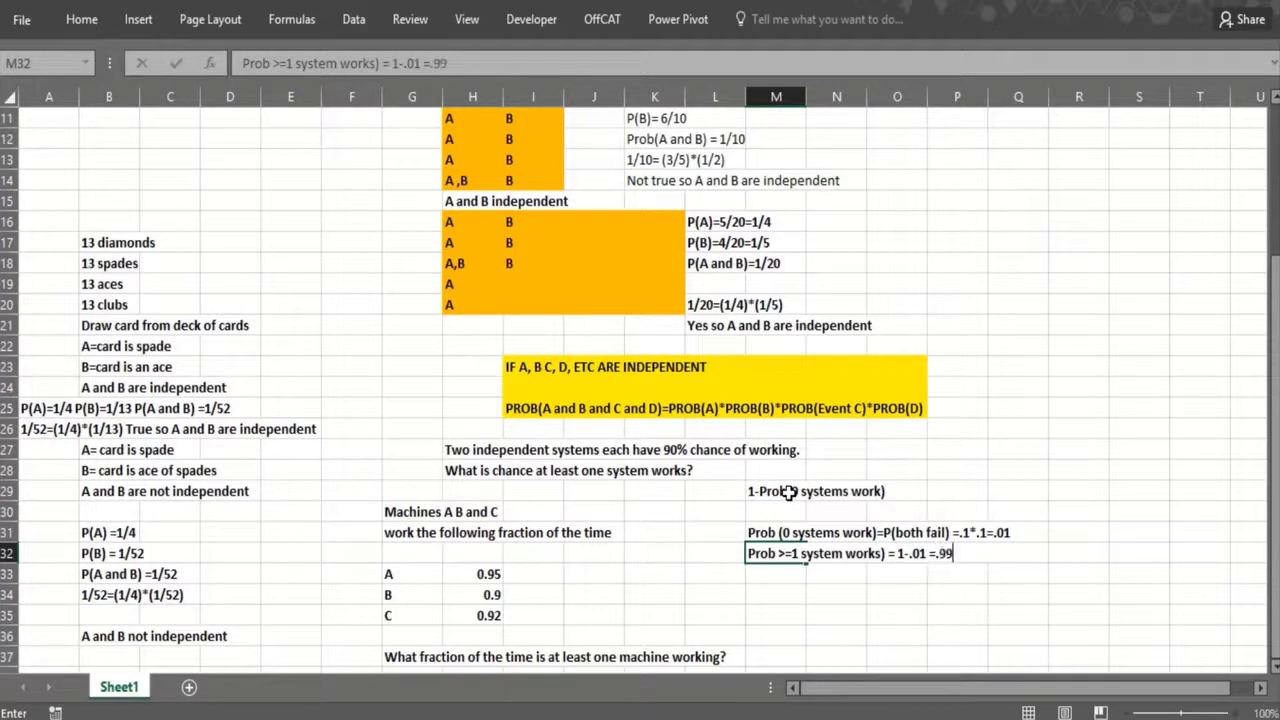
pyautogui.press('Return')
pyautogui.press('Return')
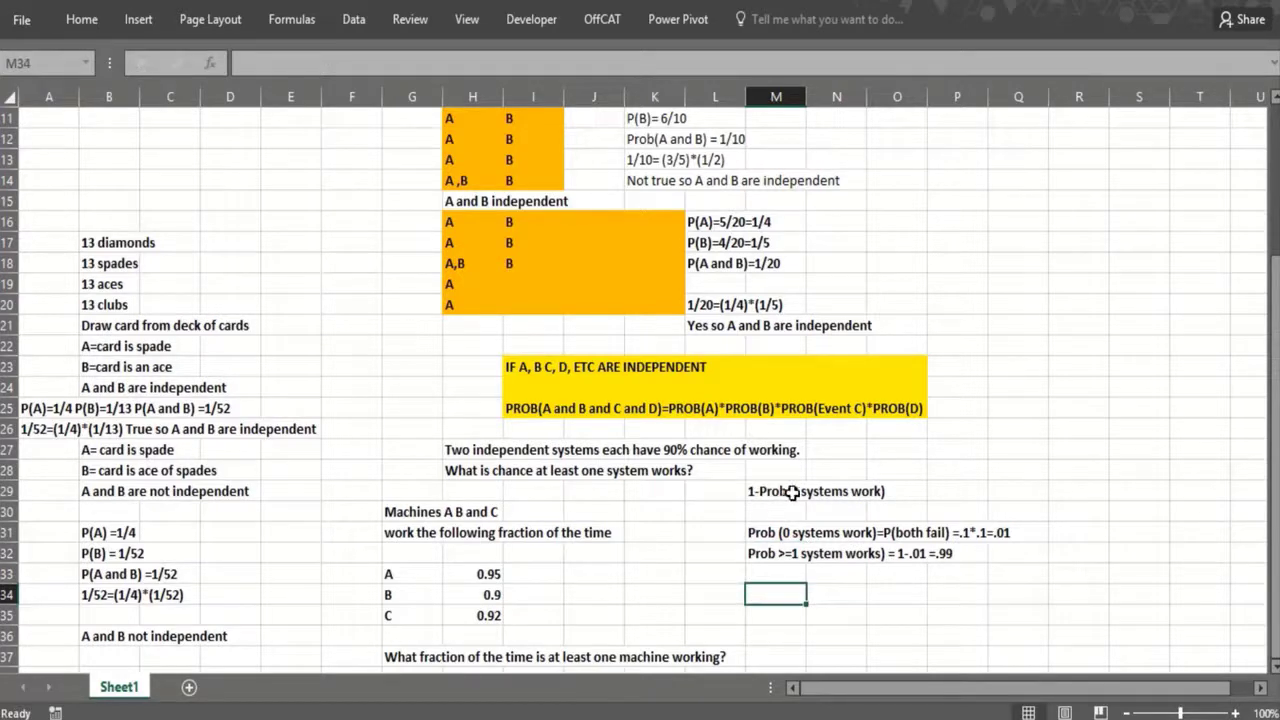
# Write the P(System A works or System B works) addition rule in L33, then .9+.9-(.9)*(.9)=.99 in N34.
pyautogui.press('Up')
pyautogui.press('Left')
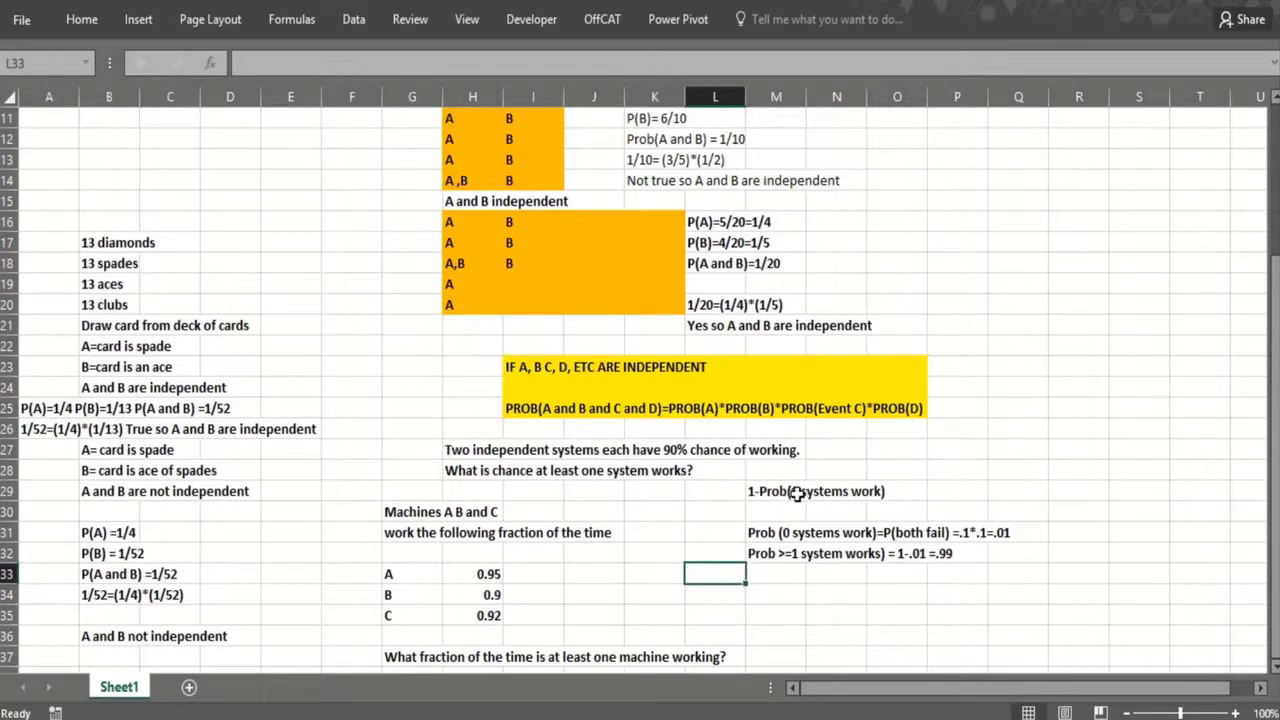
pyautogui.write('P')
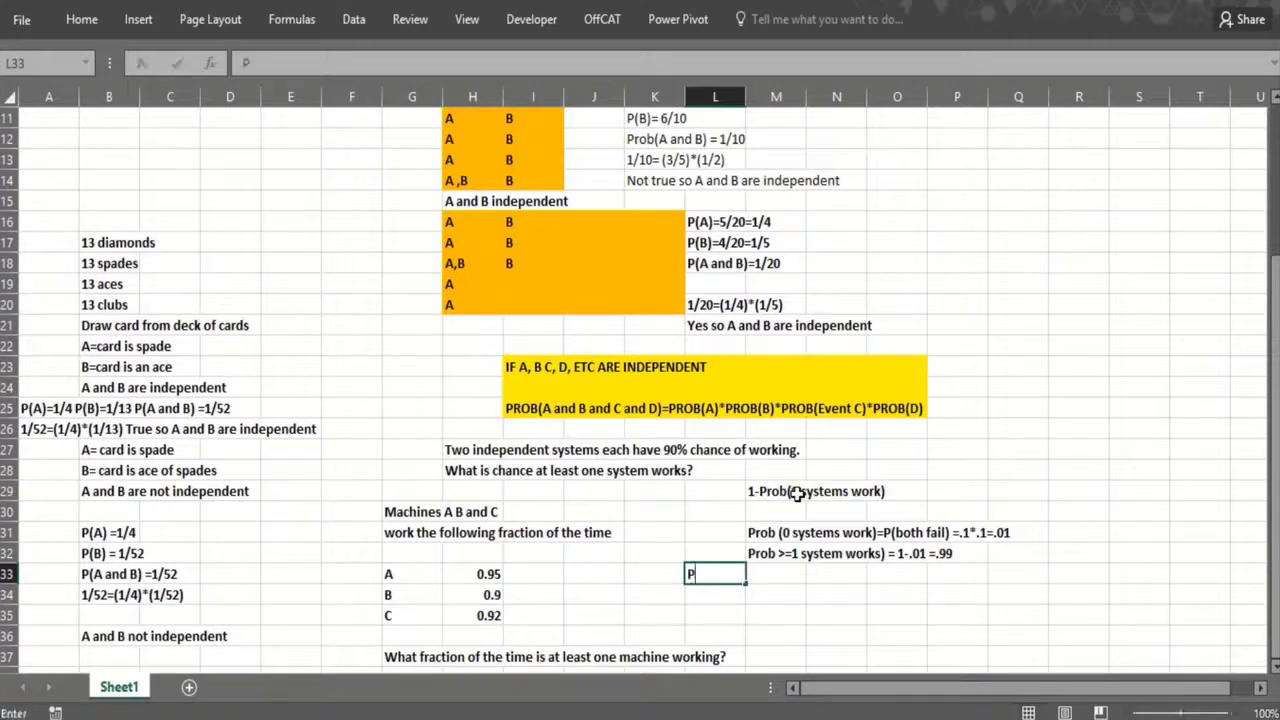
pyautogui.write('(System A')
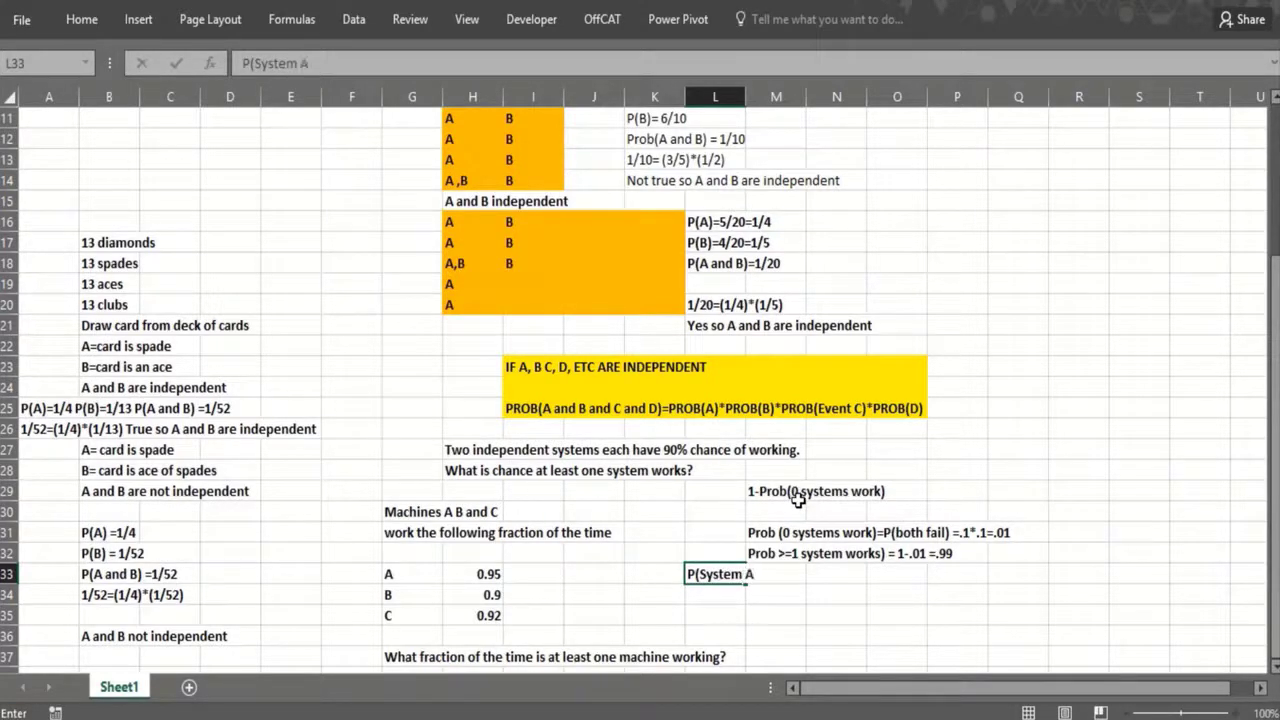
pyautogui.write(' works or')
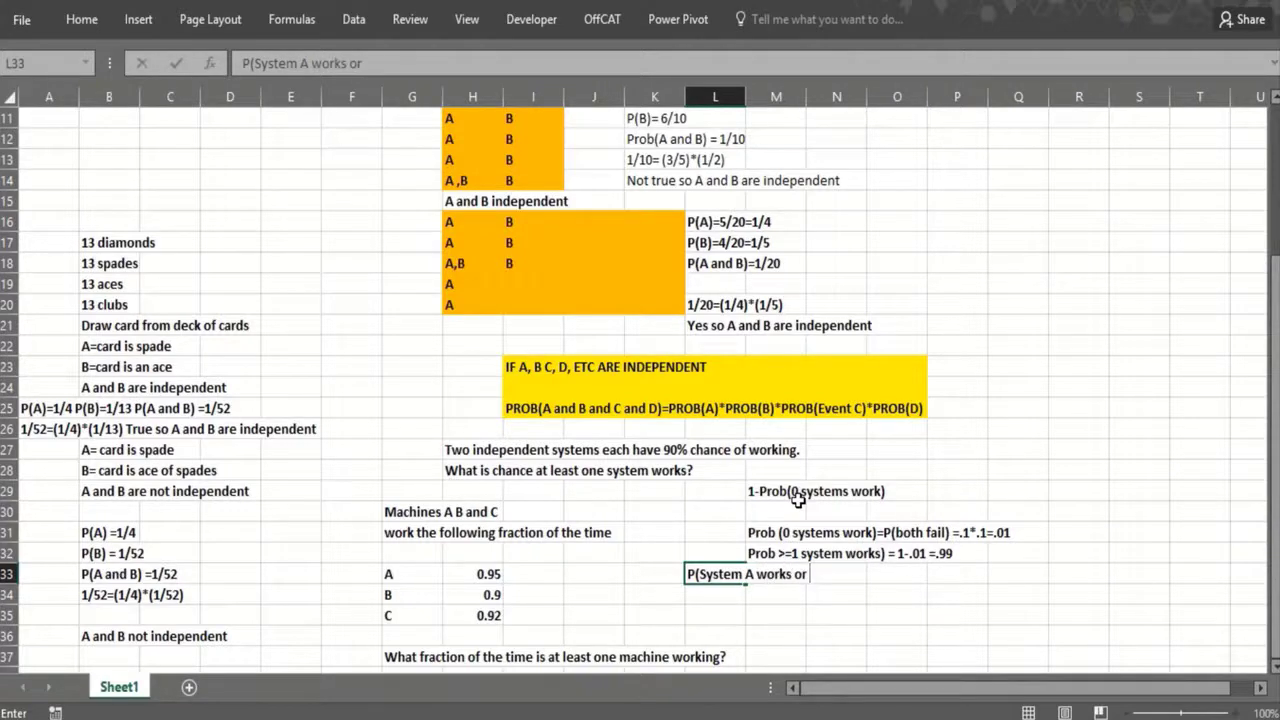
pyautogui.write(' System B')
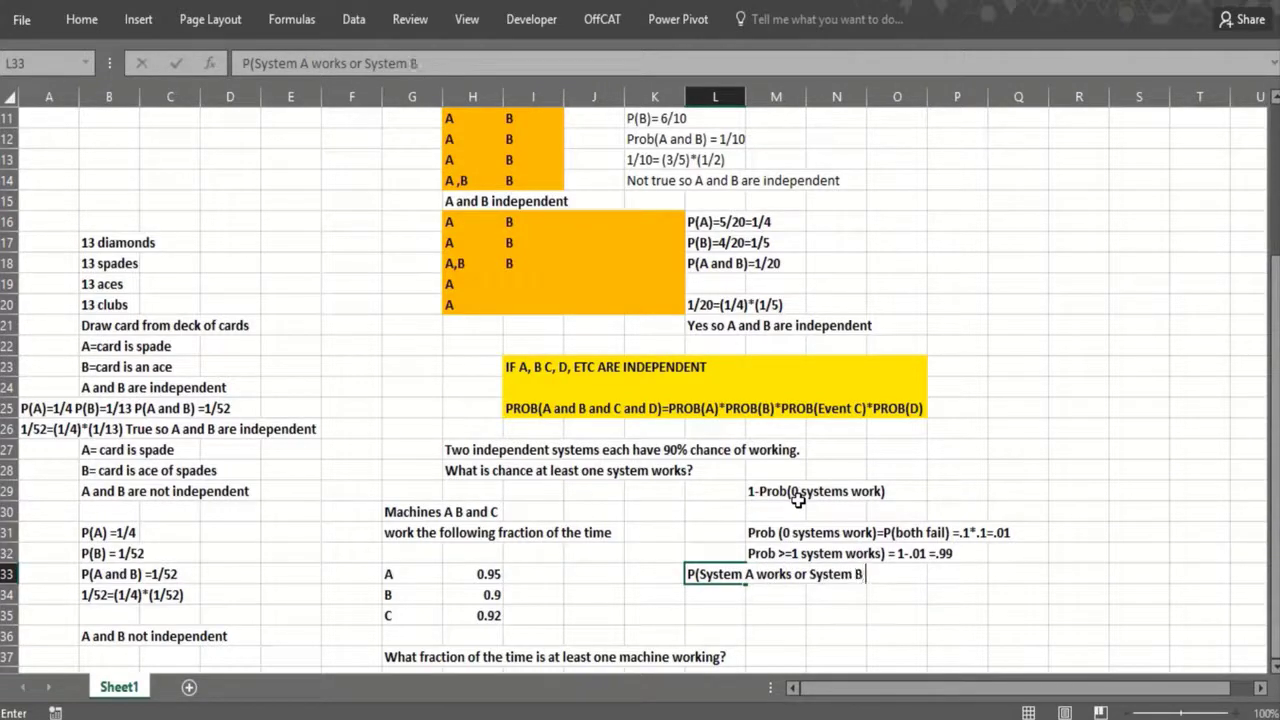
pyautogui.write(' works)')
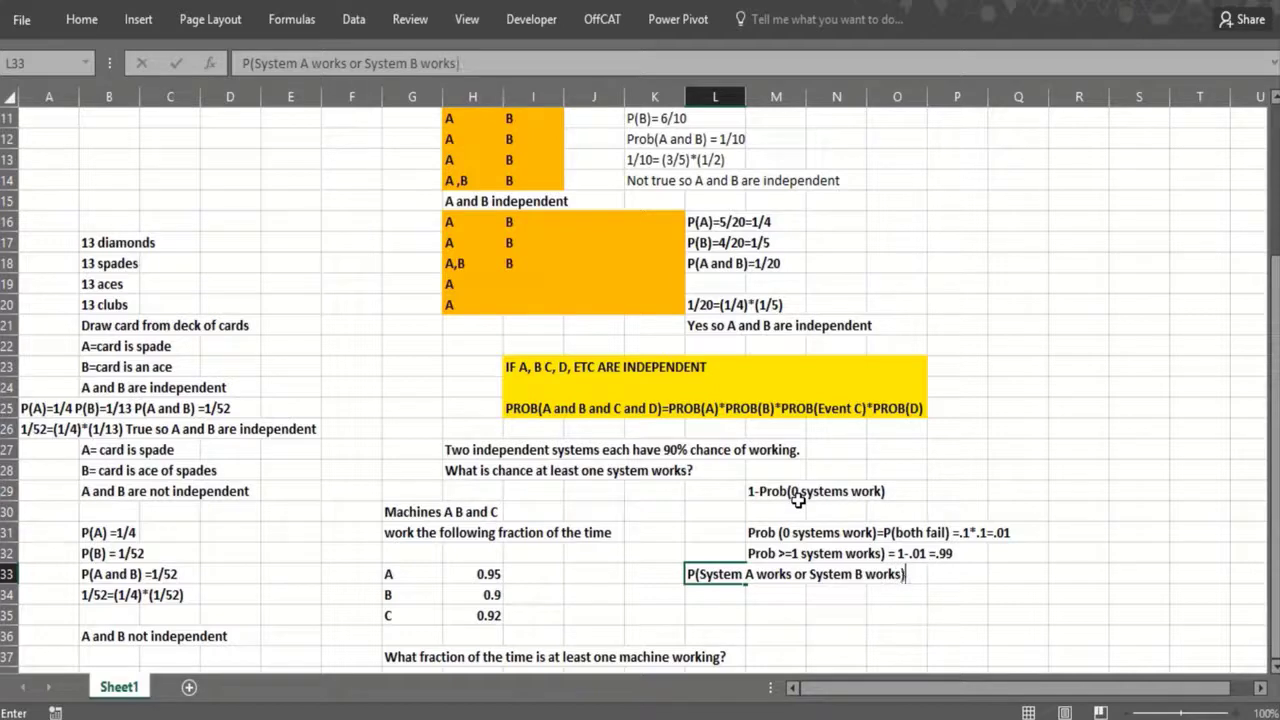
pyautogui.write('=P(A wo')
pyautogui.write('rks) ')
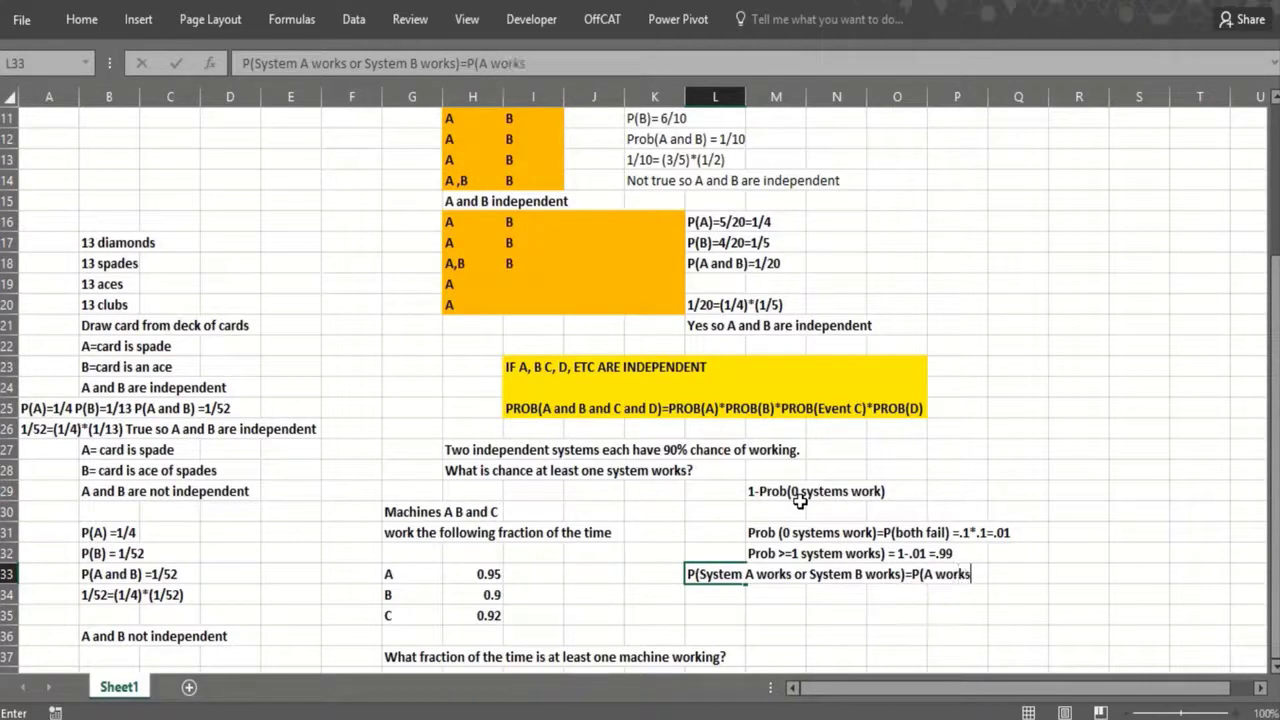
pyautogui.write('+ P(B works)')
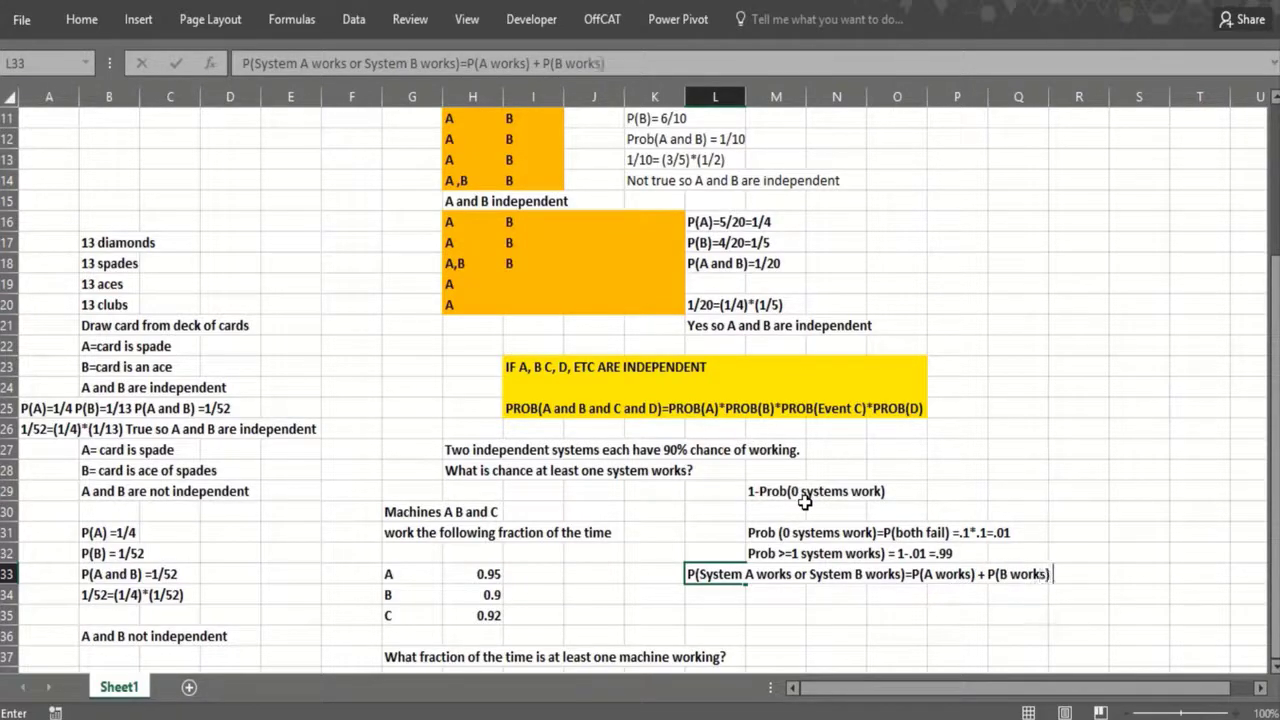
pyautogui.write(' -P(A and')
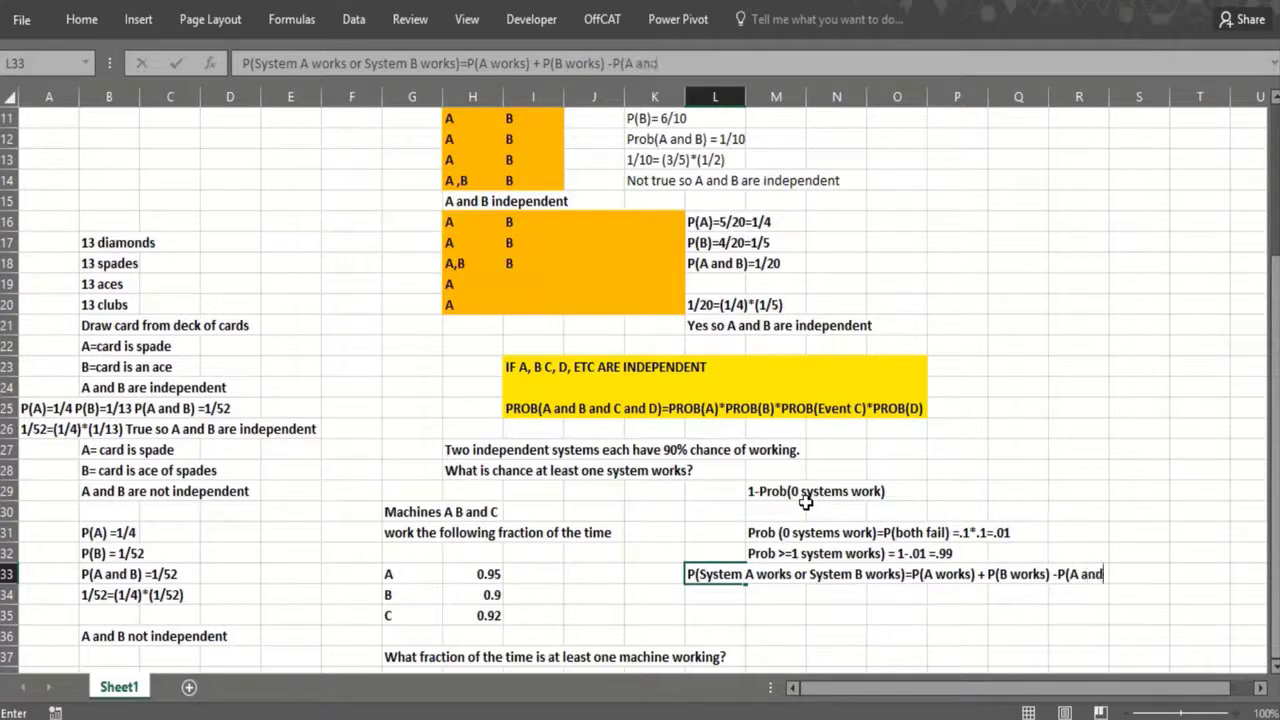
pyautogui.write(' B work)')
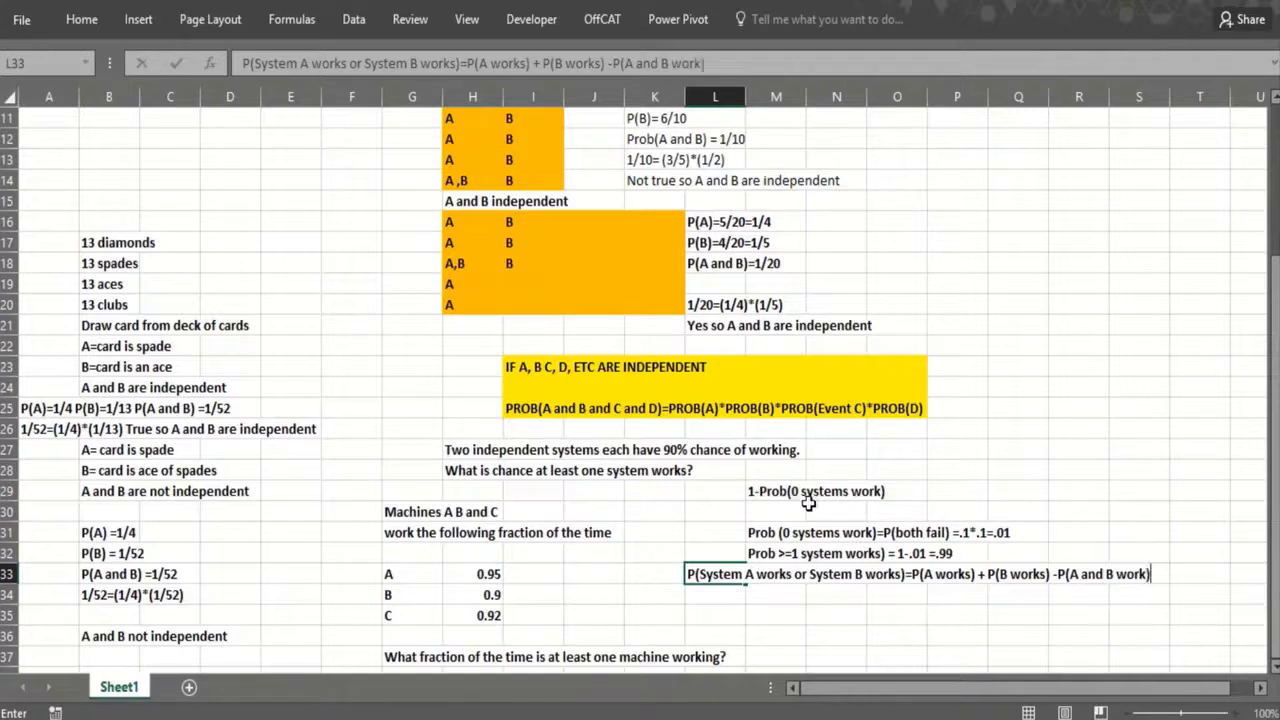
pyautogui.press('Return')
pyautogui.press('Right')
pyautogui.press('Right')
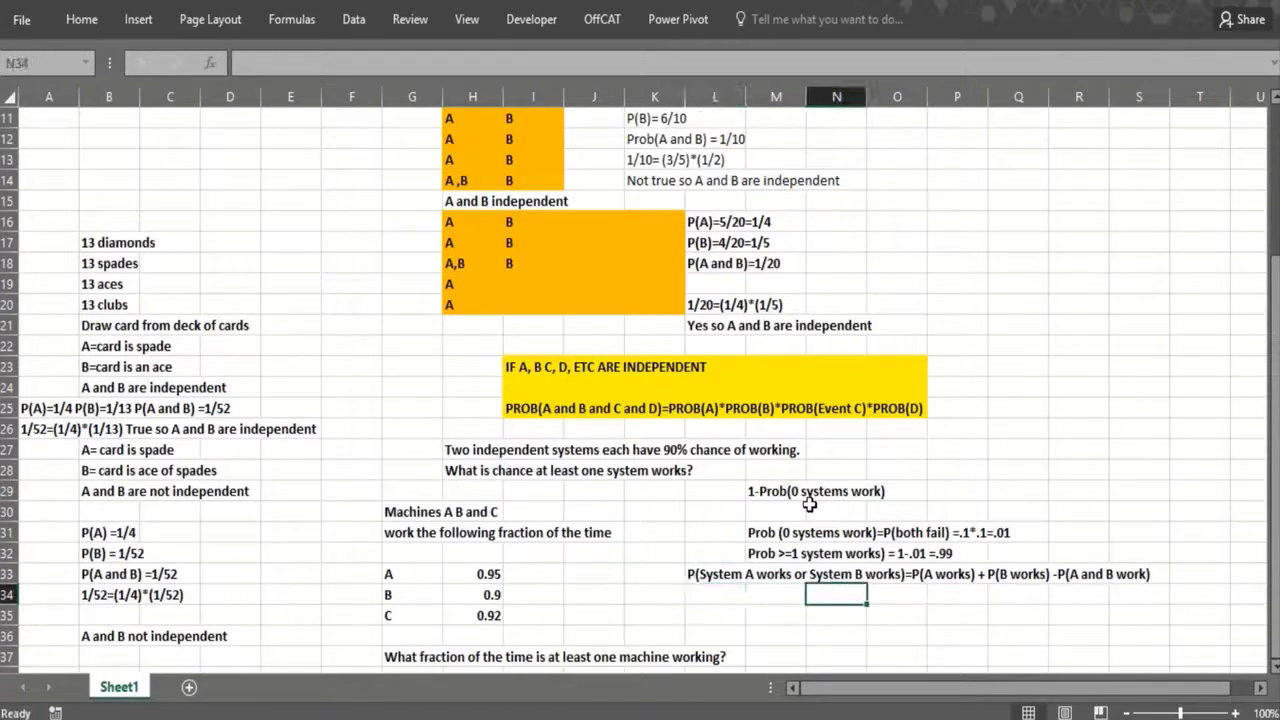
pyautogui.write('=9+')
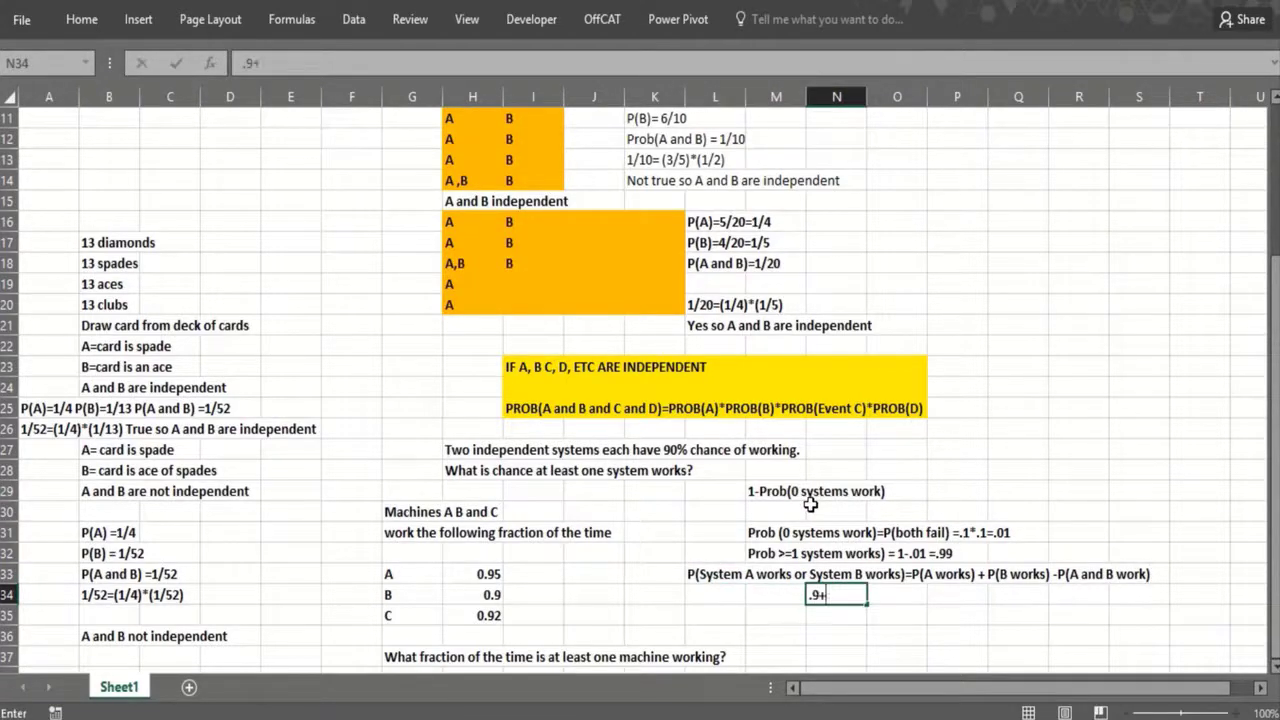
pyautogui.write('.9-(.9)*(')
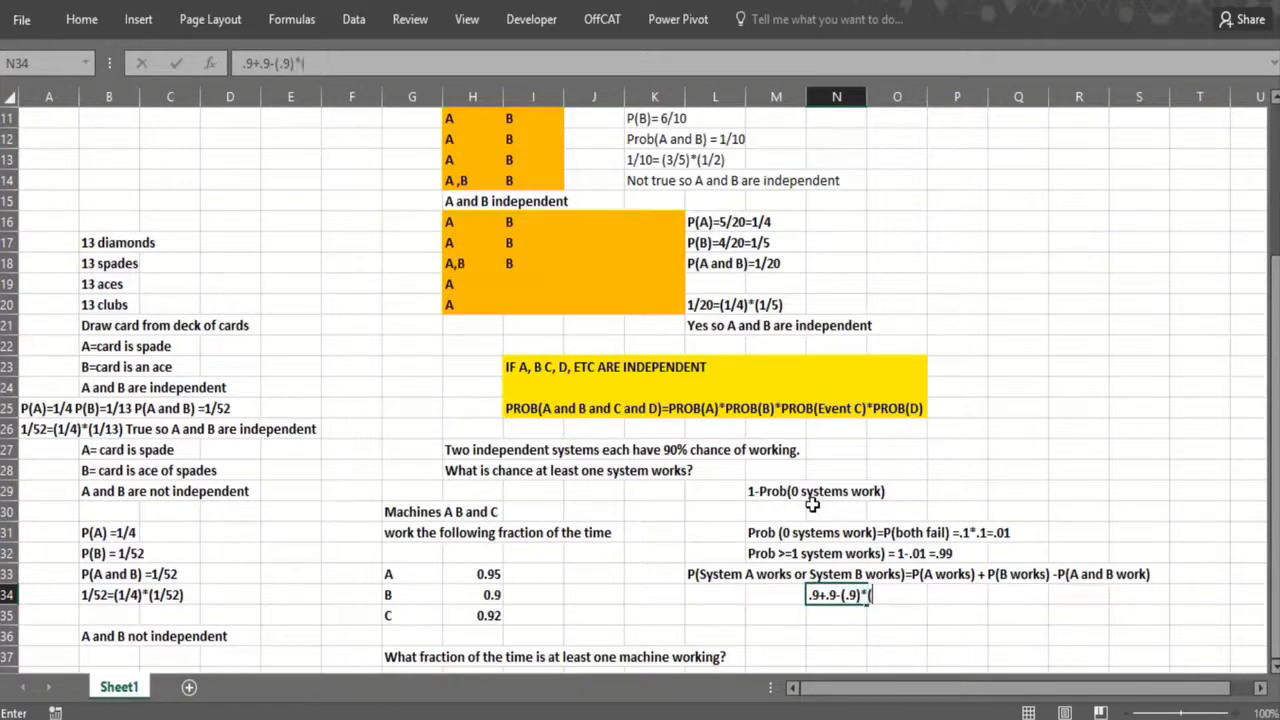
pyautogui.write('.9)=.99')
pyautogui.press('Return')
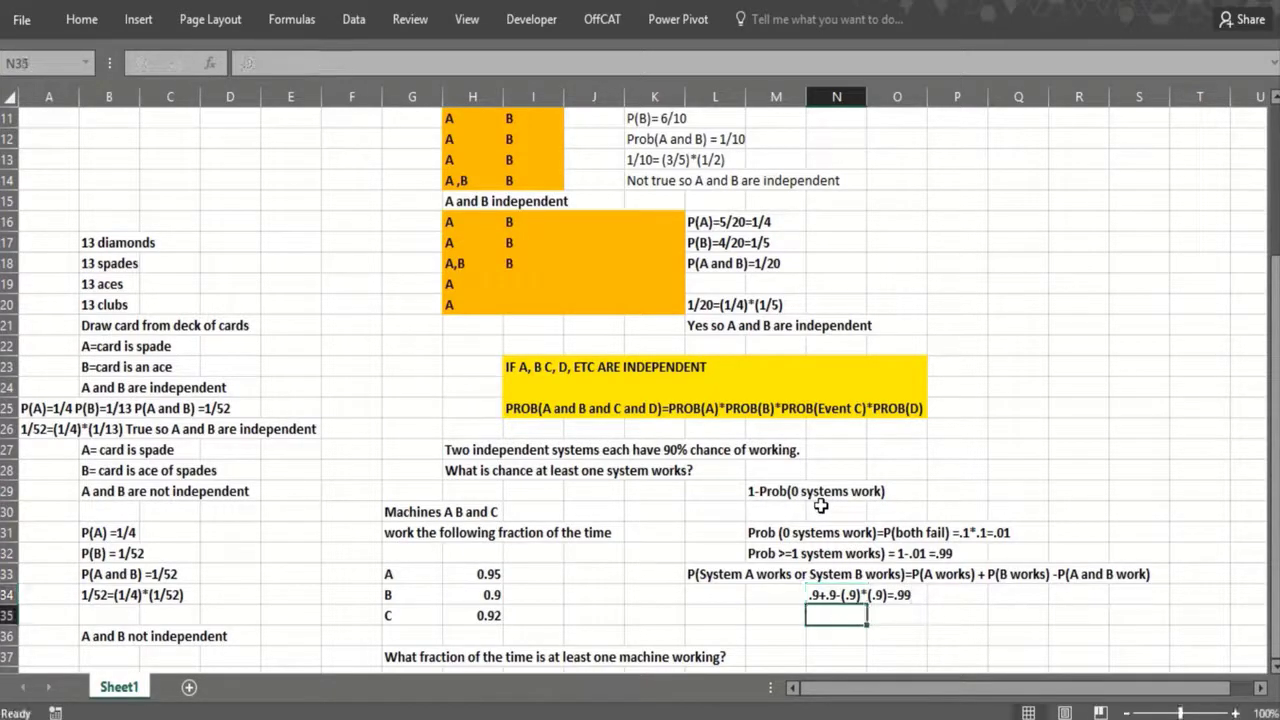
# Enter the note 'machine failures independent' in G32 above the machine A, B, C fractions.
pyautogui.click(615, 612)
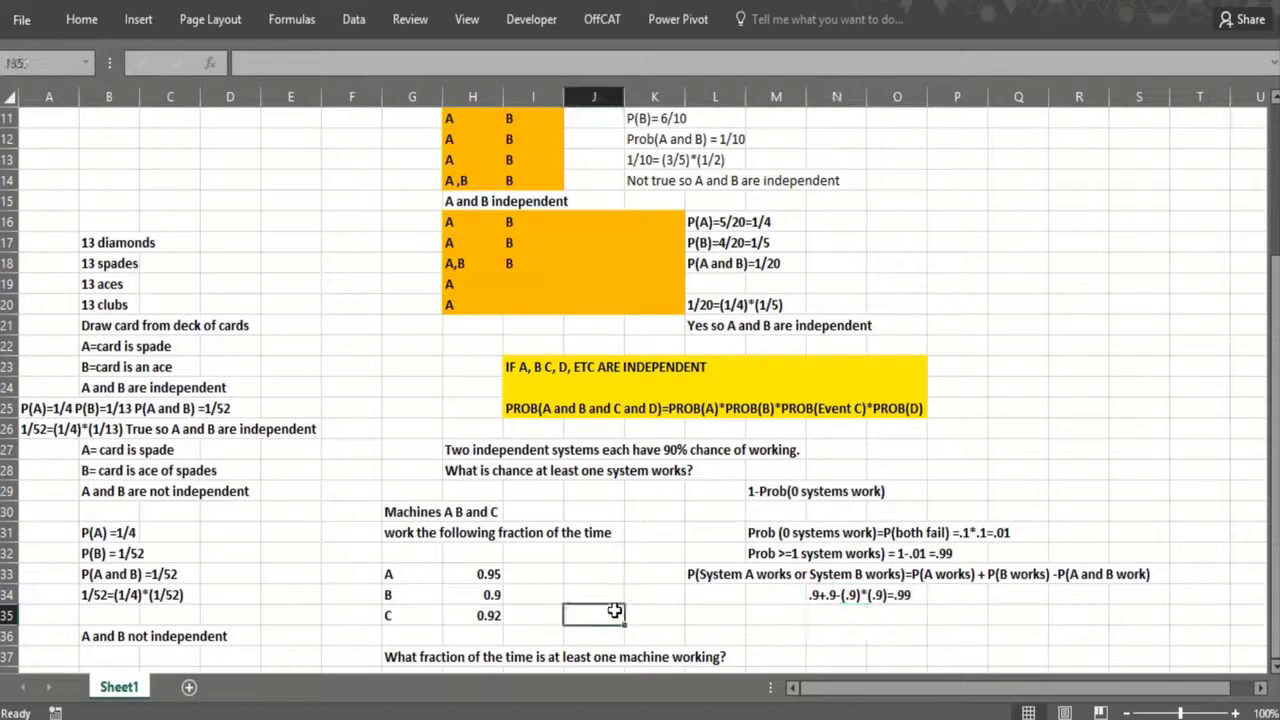
pyautogui.press('Down')
pyautogui.press('Down')
pyautogui.press('Down')
pyautogui.press('Down')
pyautogui.press('Down')
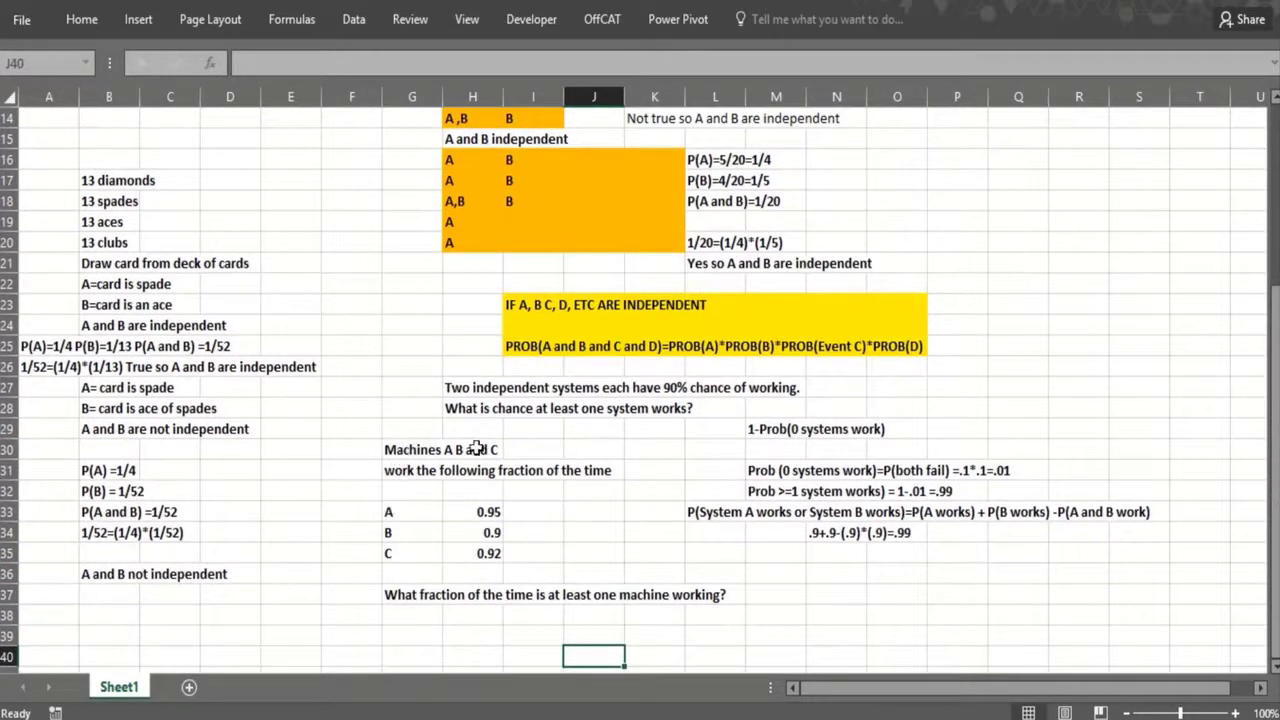
pyautogui.click(403, 492)
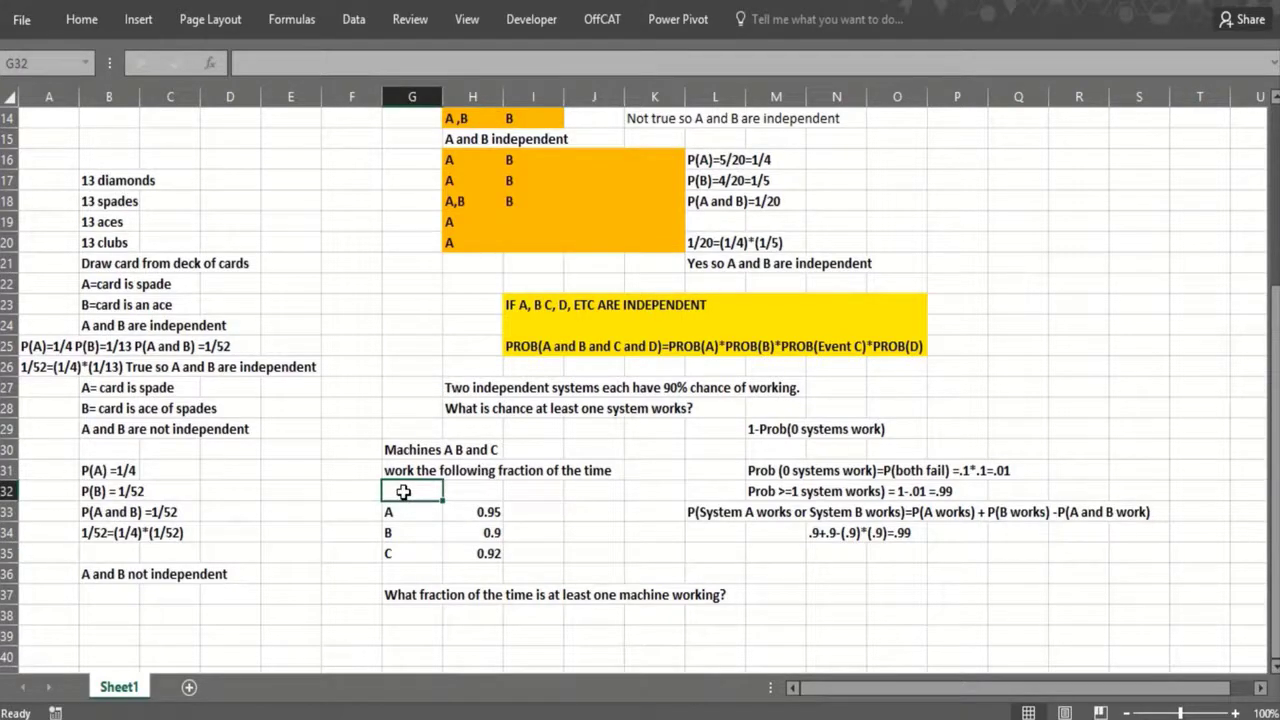
pyautogui.write('mach')
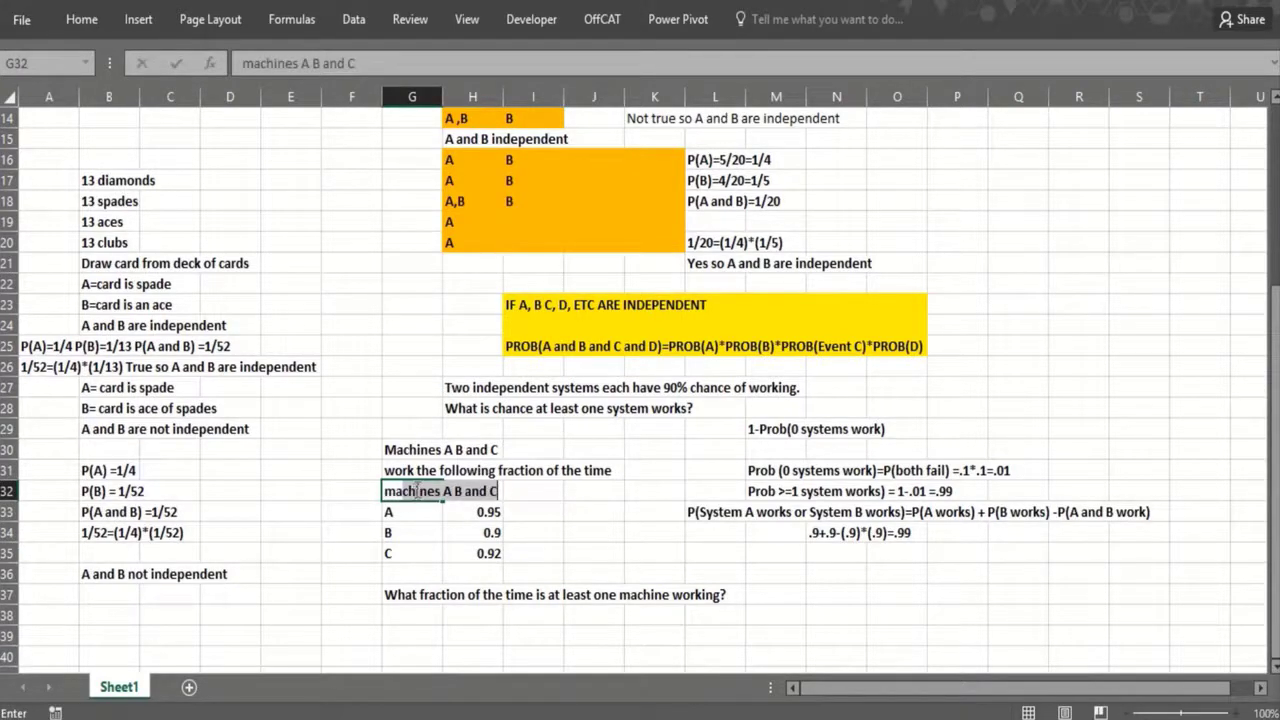
pyautogui.press('BackSpace')
pyautogui.press('BackSpace')
pyautogui.press('BackSpace')
pyautogui.write('h')
pyautogui.press('BackSpace')
pyautogui.write('chine failure')
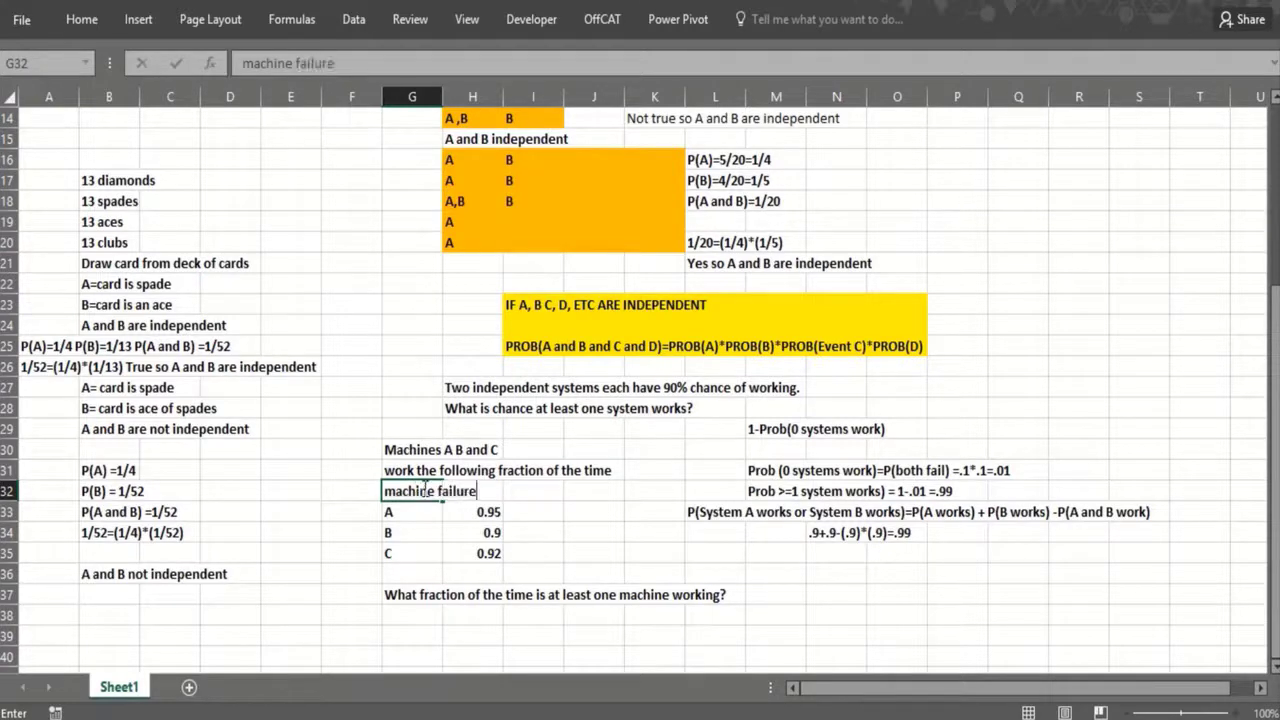
pyautogui.write('s indpende')
pyautogui.press('BackSpace')
pyautogui.press('BackSpace')
pyautogui.press('BackSpace')
pyautogui.press('BackSpace')
pyautogui.press('BackSpace')
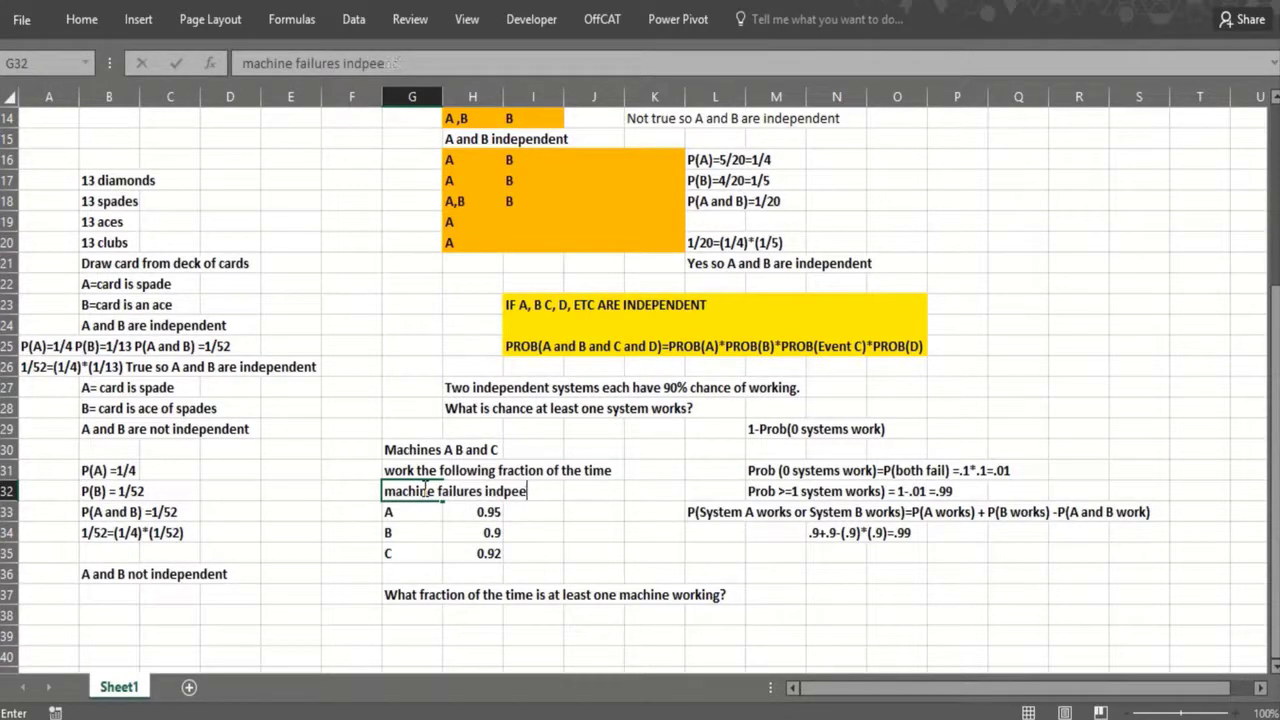
pyautogui.write('eoend')
pyautogui.press('BackSpace')
pyautogui.press('BackSpace')
pyautogui.press('BackSpace')
pyautogui.press('BackSpace')
pyautogui.write('pendent')
pyautogui.hotkey('ctrl', 'Return')
pyautogui.press('Down')
pyautogui.press('Down')
pyautogui.press('Down')
pyautogui.press('Down')
pyautogui.press('Down')
pyautogui.press('Down')
pyautogui.press('Down')
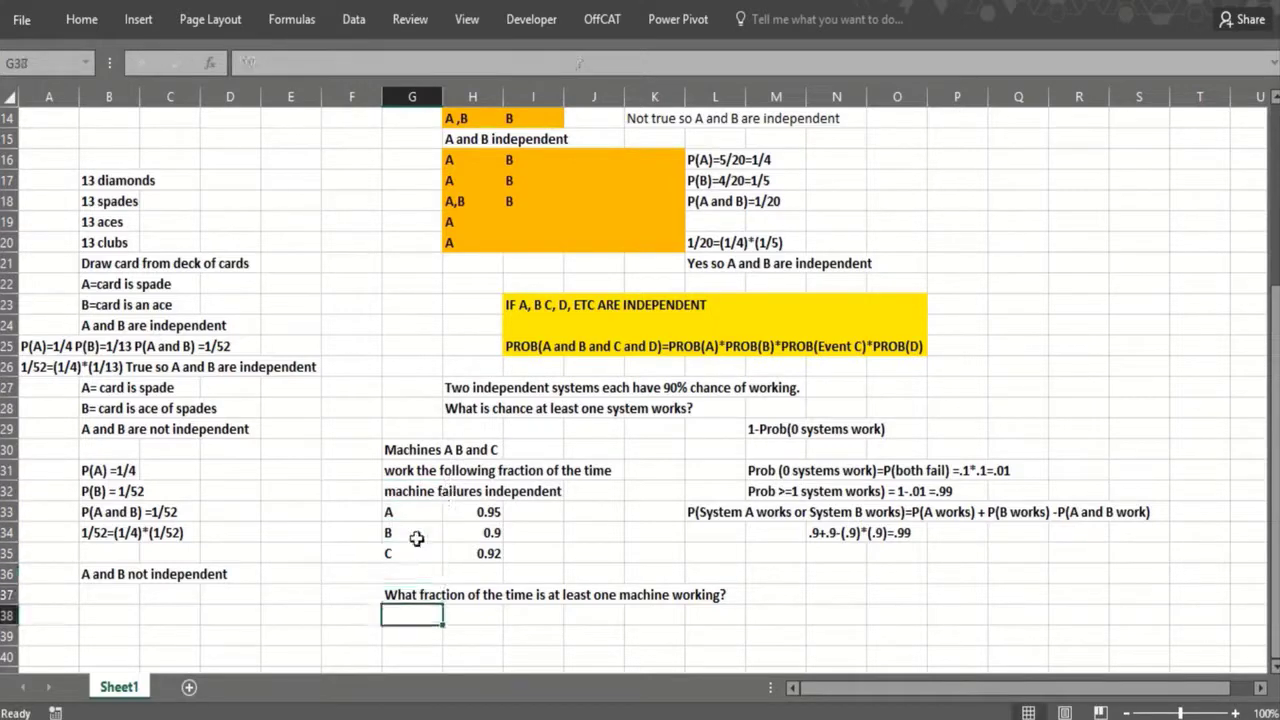
# Write 'P(>=1 machine working) = 1- P(0 are working)' in G39, correcting the typos.
pyautogui.write('P')
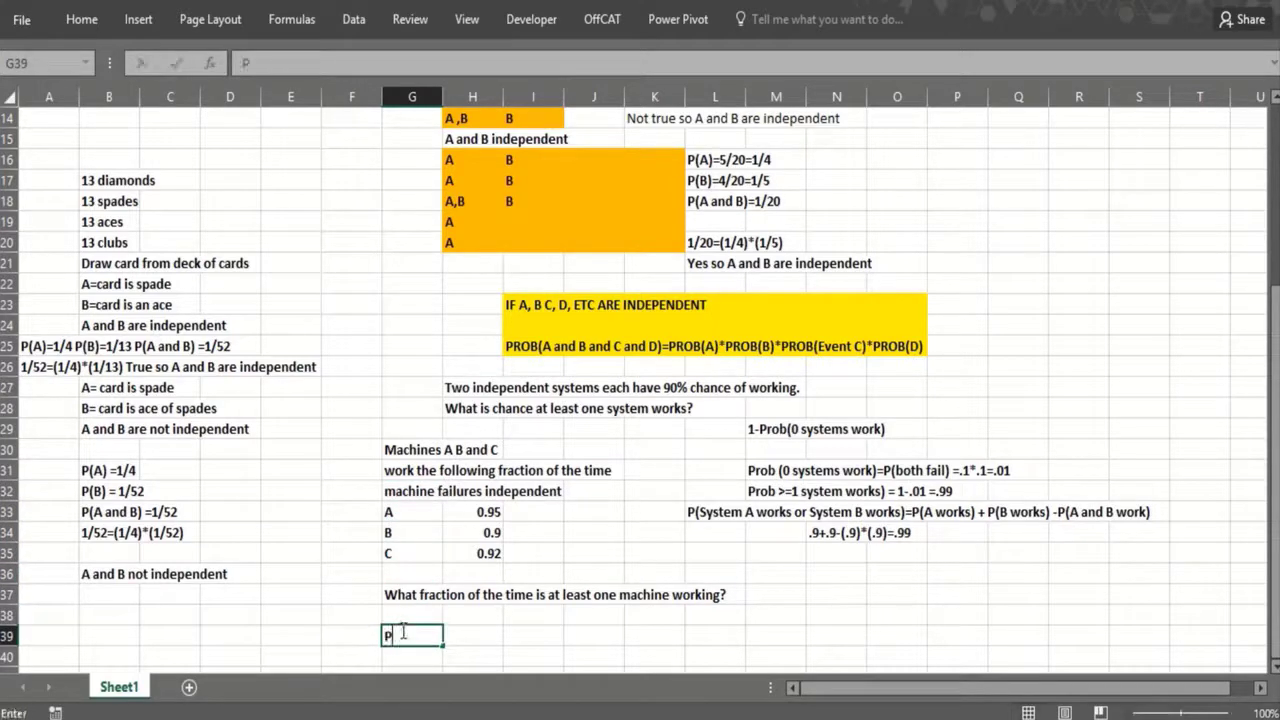
pyautogui.write('(<')
pyautogui.write('=1')
pyautogui.write(' ma')
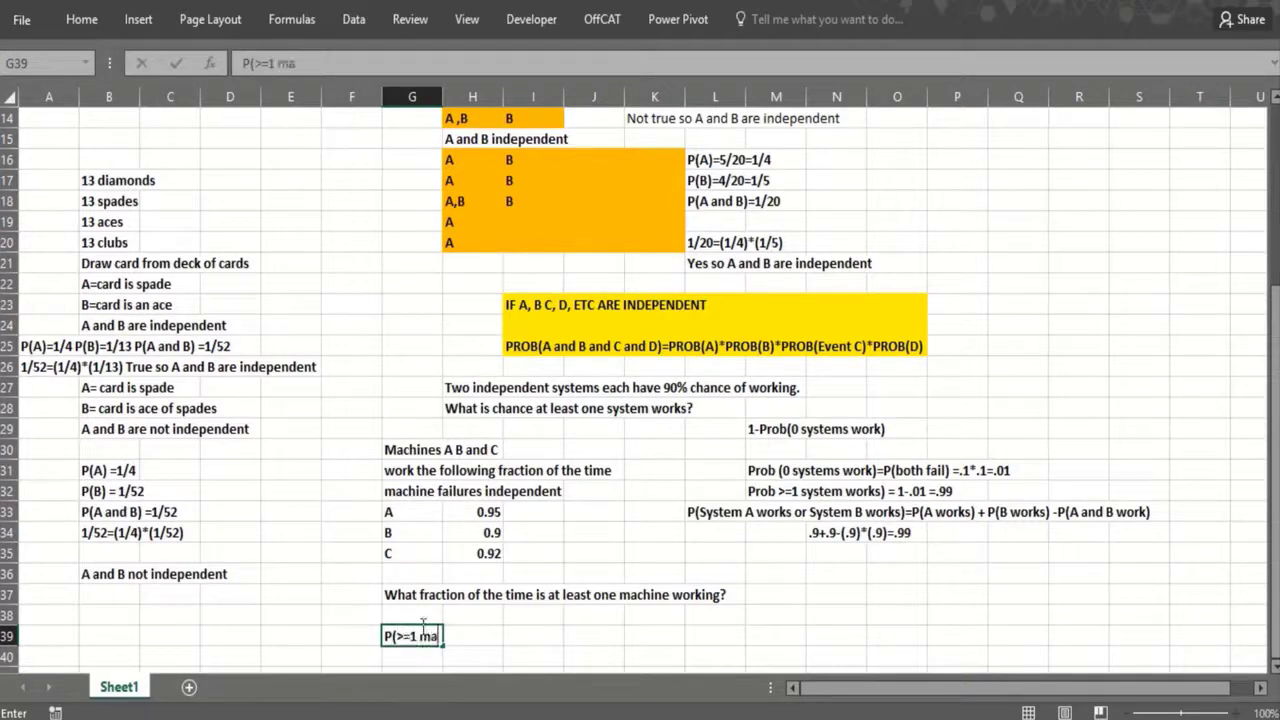
pyautogui.write('chine')
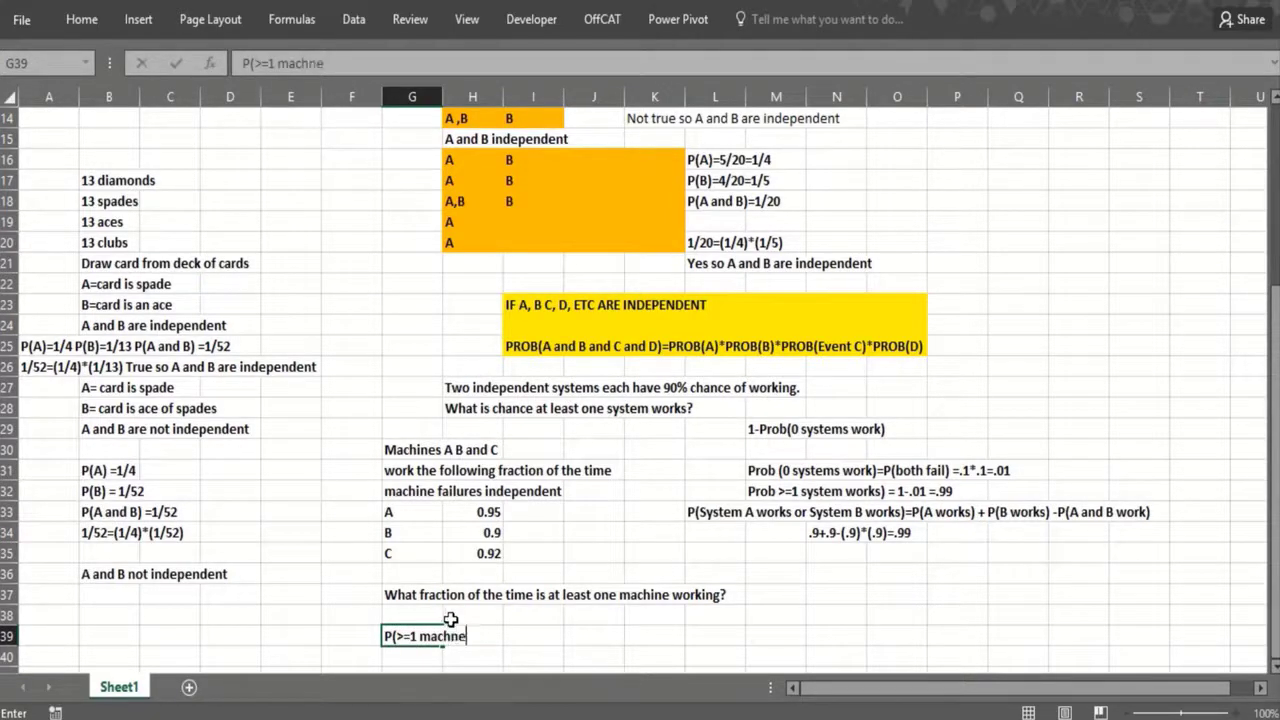
pyautogui.press('BackSpace')
pyautogui.press('BackSpace')
pyautogui.press('BackSpace')
pyautogui.write('ine working)')
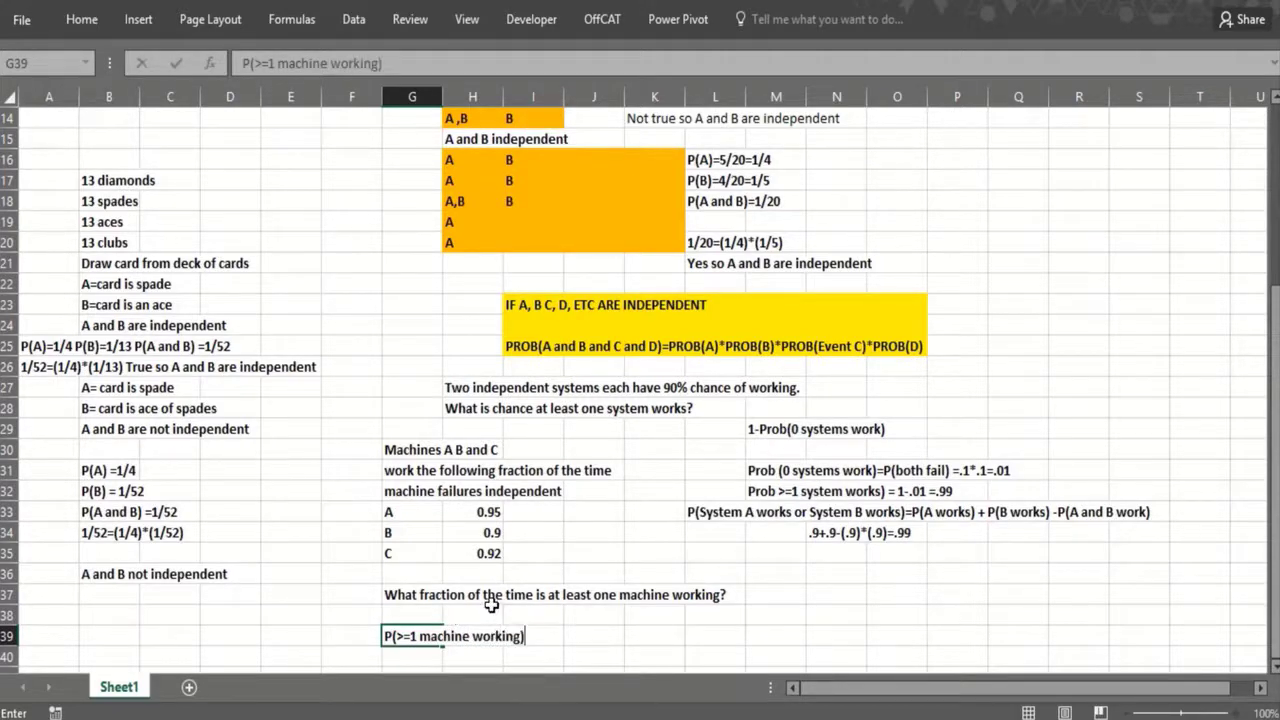
pyautogui.write(' = 1- P(')
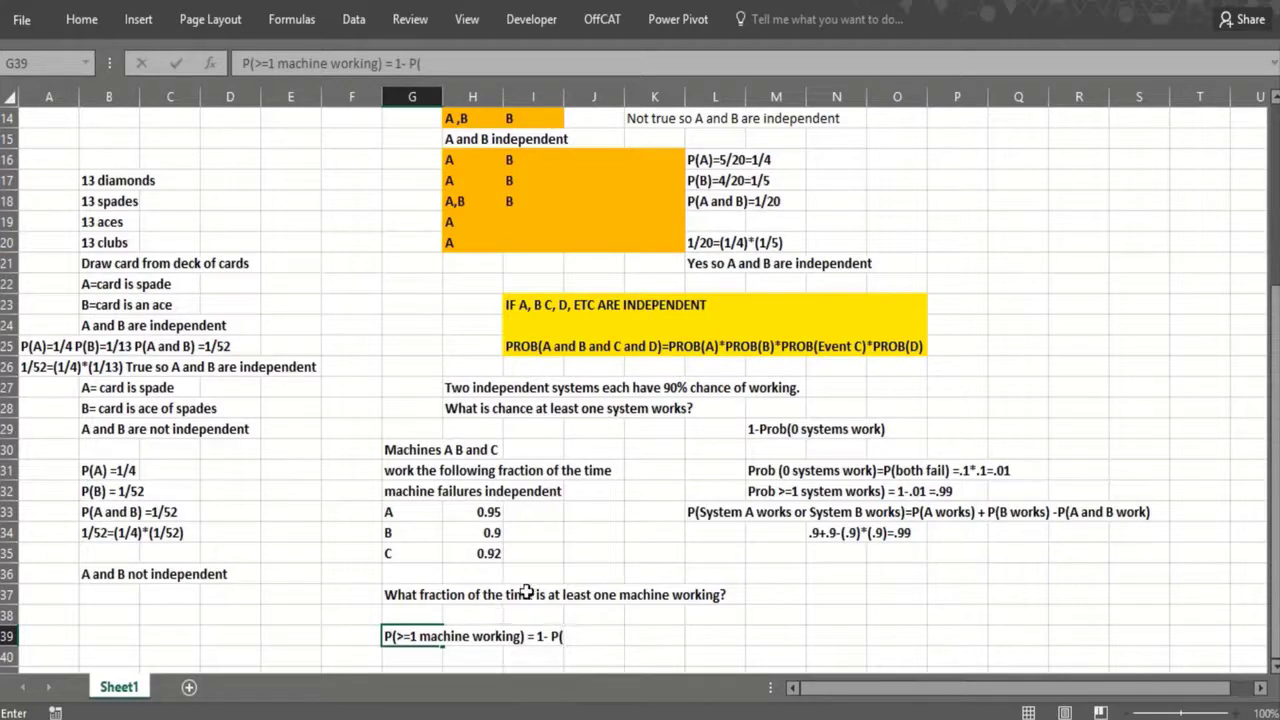
pyautogui.write('0 areworking')
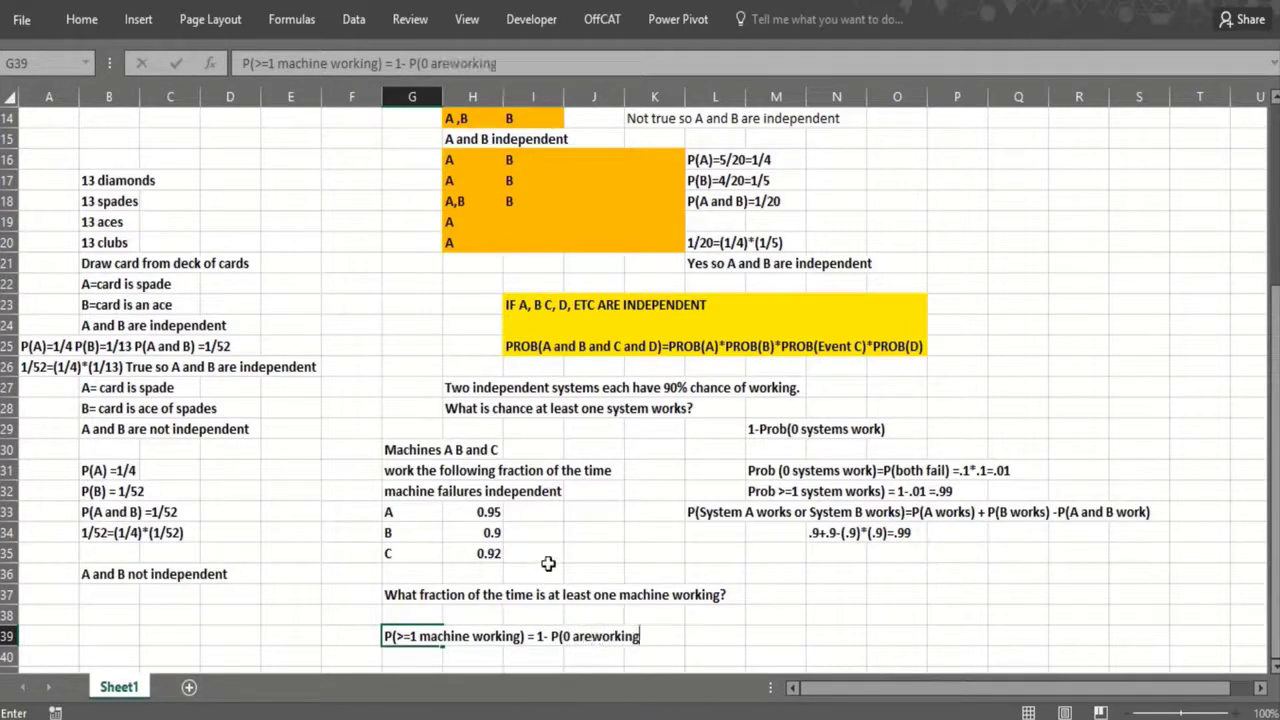
pyautogui.press('BackSpace')
pyautogui.press('BackSpace')
pyautogui.press('BackSpace')
pyautogui.press('BackSpace')
pyautogui.press('BackSpace')
pyautogui.press('BackSpace')
pyautogui.press('BackSpace')
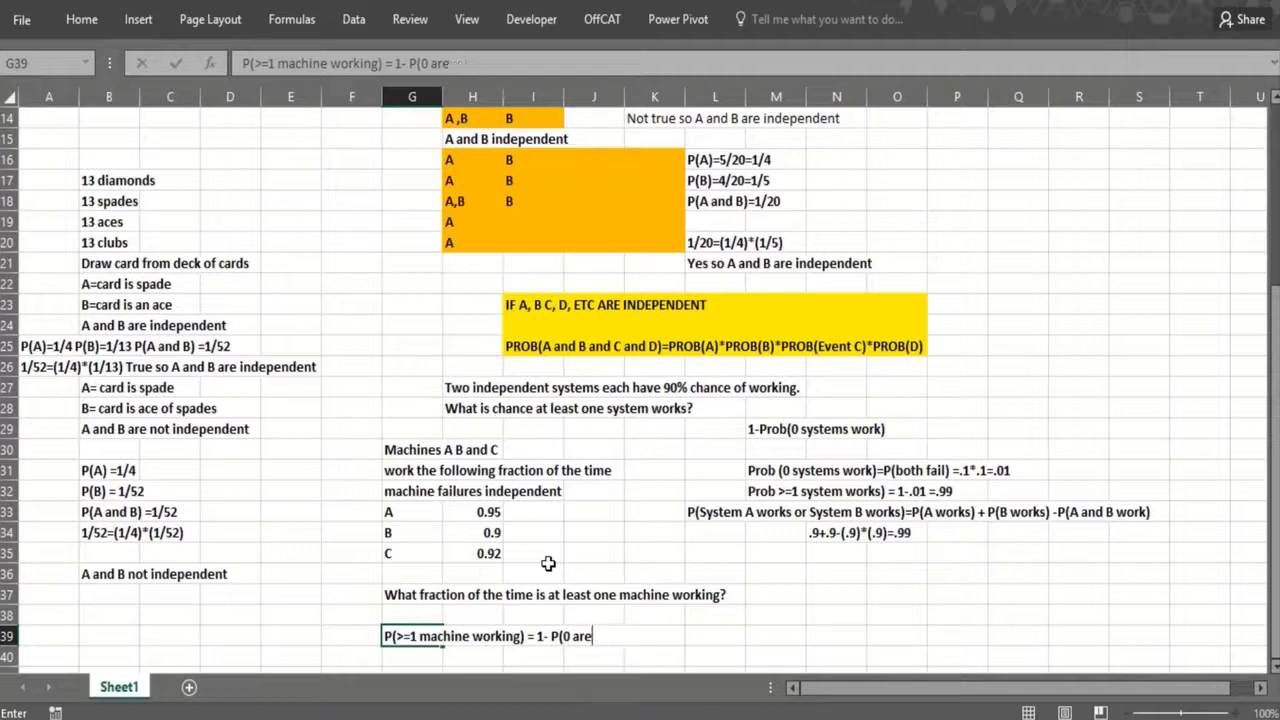
pyautogui.write('orking')
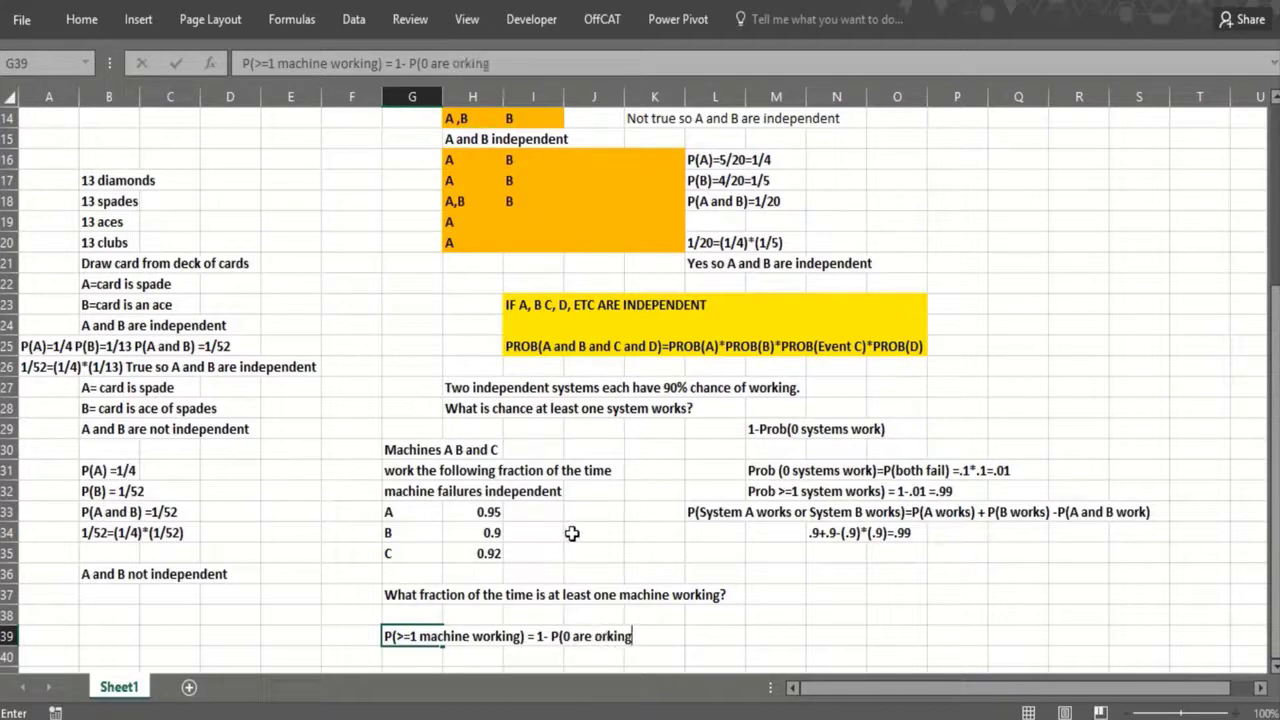
pyautogui.press('BackSpace')
pyautogui.press('BackSpace')
pyautogui.press('BackSpace')
pyautogui.press('BackSpace')
pyautogui.press('BackSpace')
pyautogui.press('BackSpace')
pyautogui.write('working)')
pyautogui.hotkey('ctrl', 'Return')
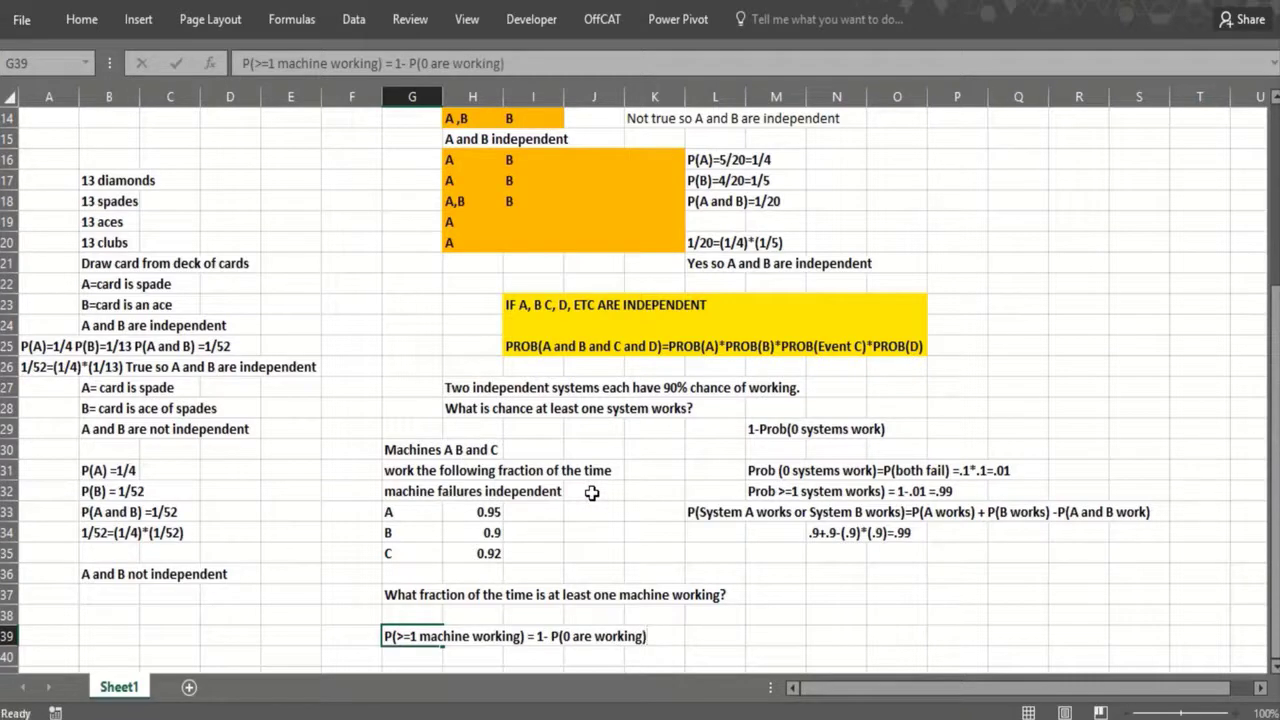
pyautogui.press('Down')
pyautogui.press('Down')
pyautogui.press('Down')
pyautogui.press('Down')
pyautogui.press('Down')
pyautogui.click(340, 591)
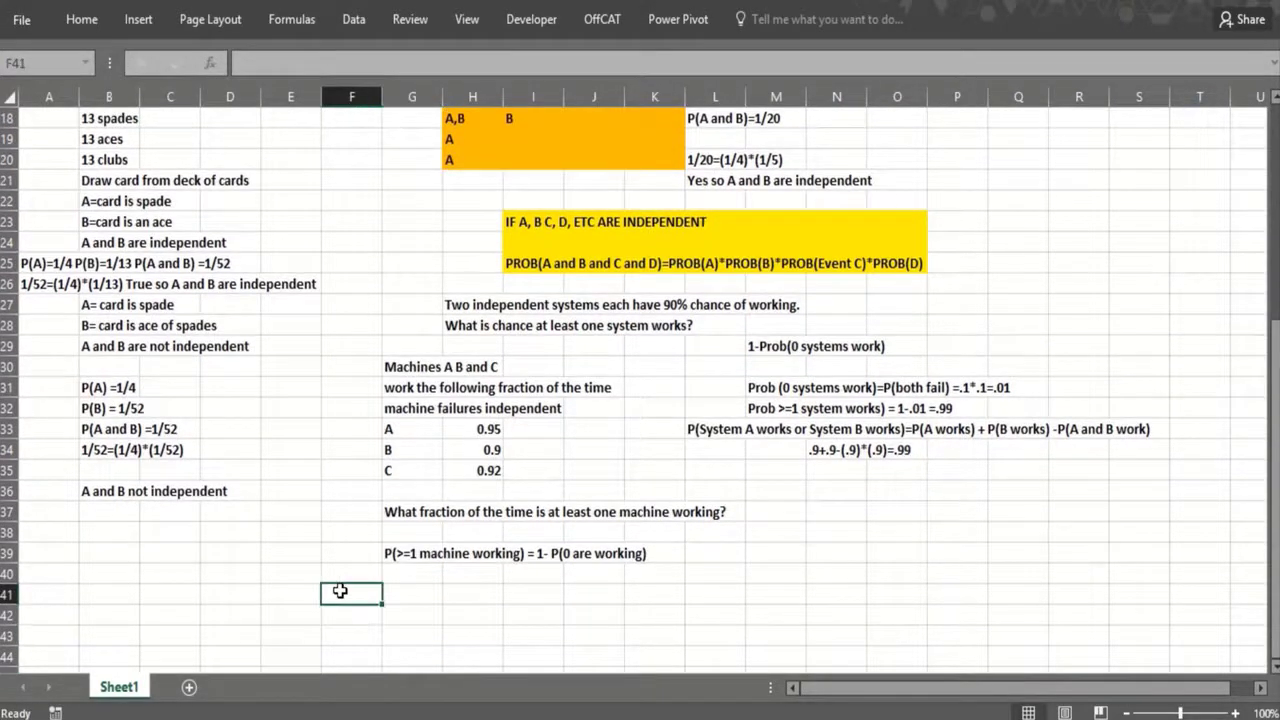
# Enter 'P(0 working) = P(all 3 fail) =(.05)*(.10)*(.08)' as the explanation in F41.
pyautogui.write('P(0 wo')
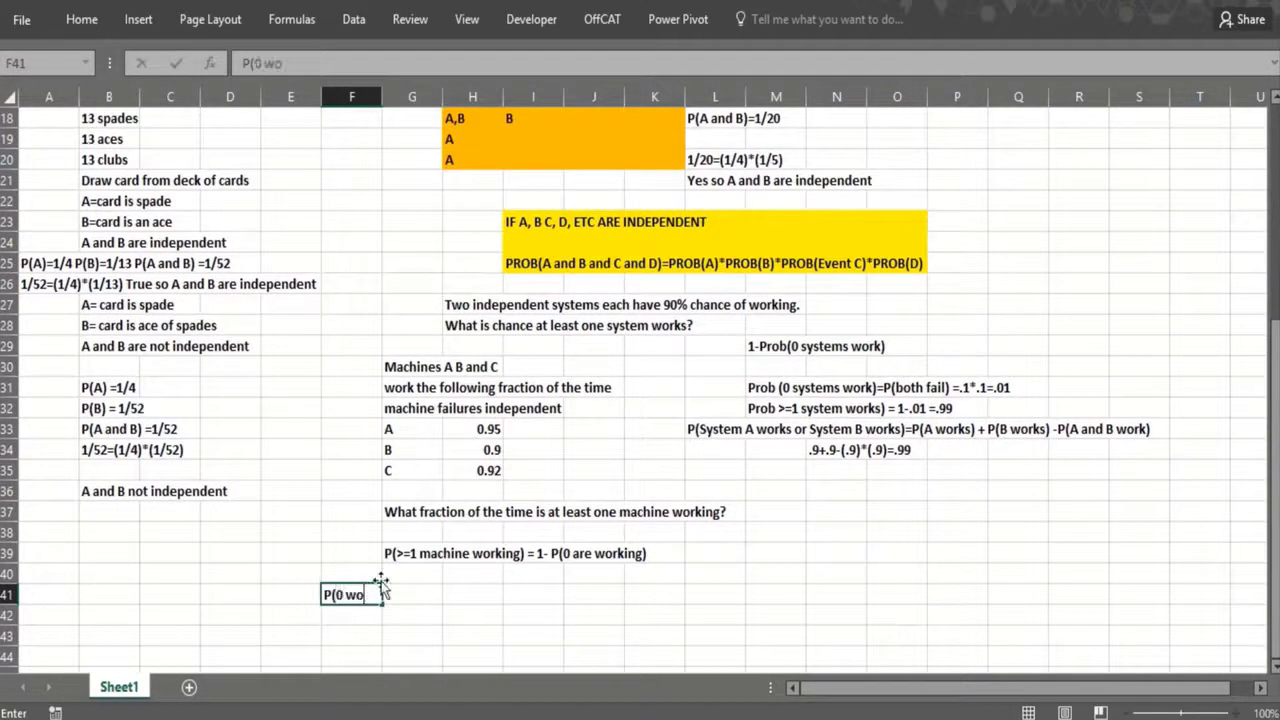
pyautogui.write('rking) =')
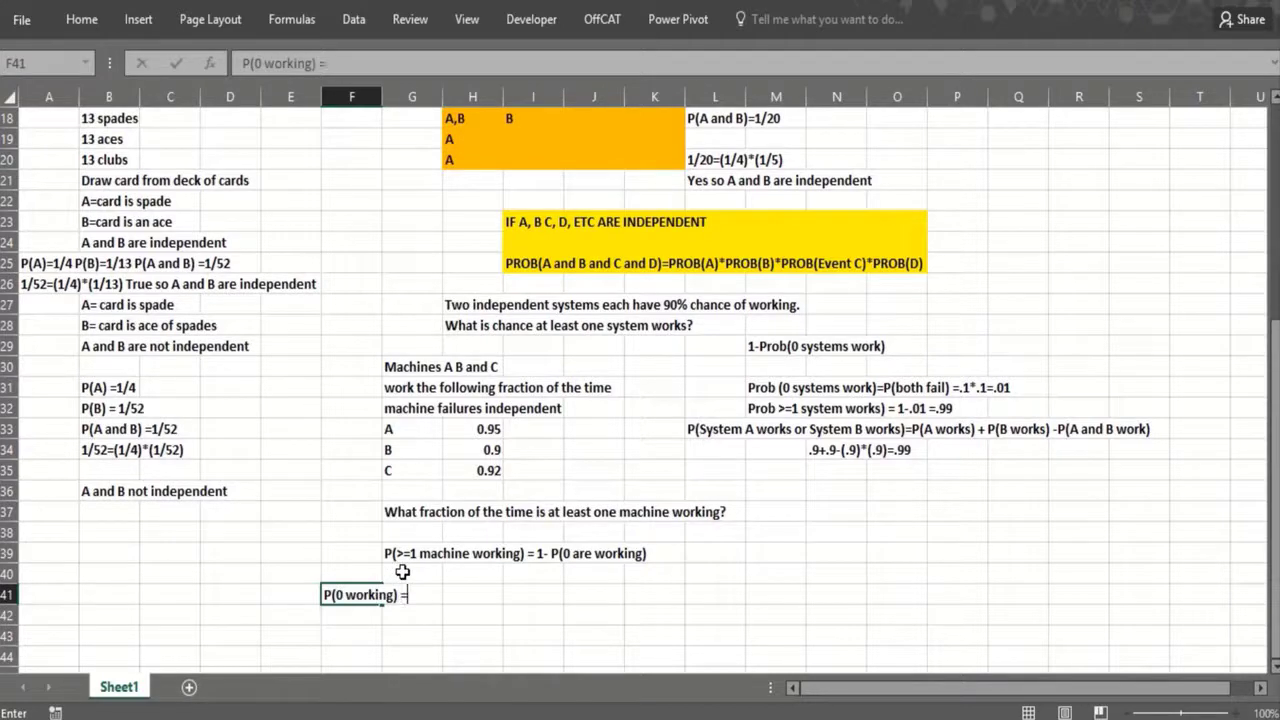
pyautogui.write(' P(al')
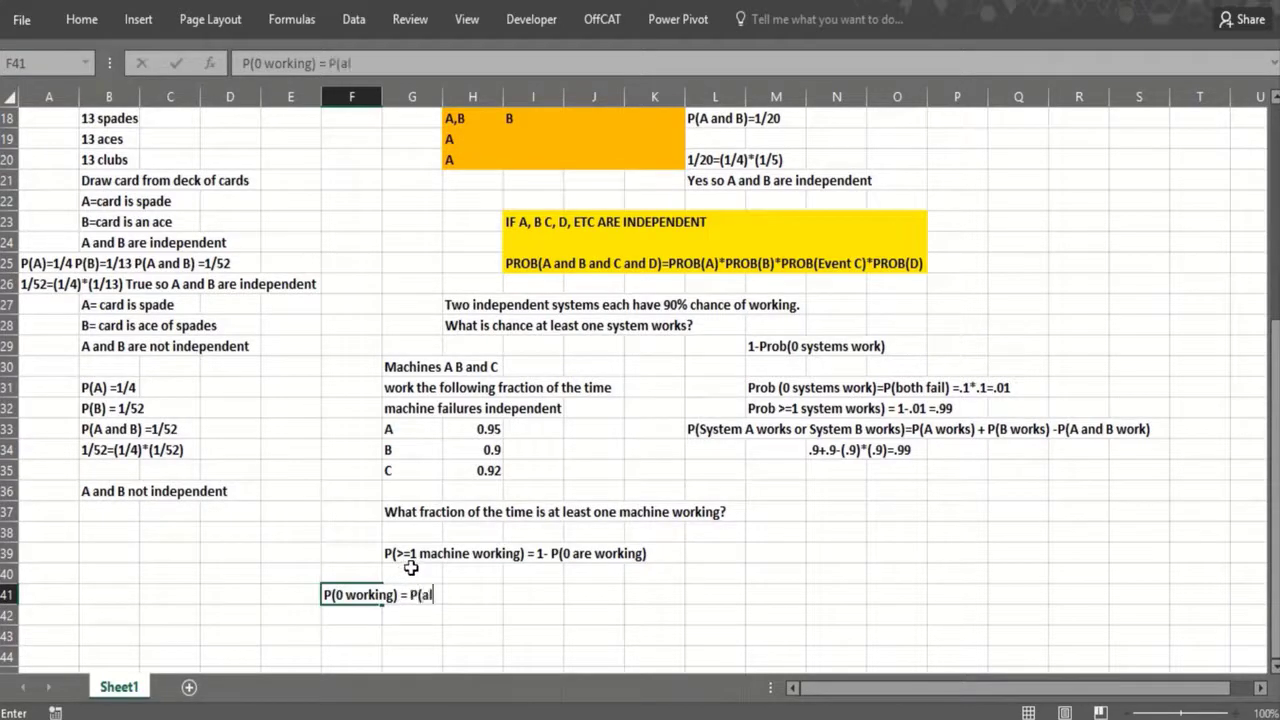
pyautogui.write('l 3 fa')
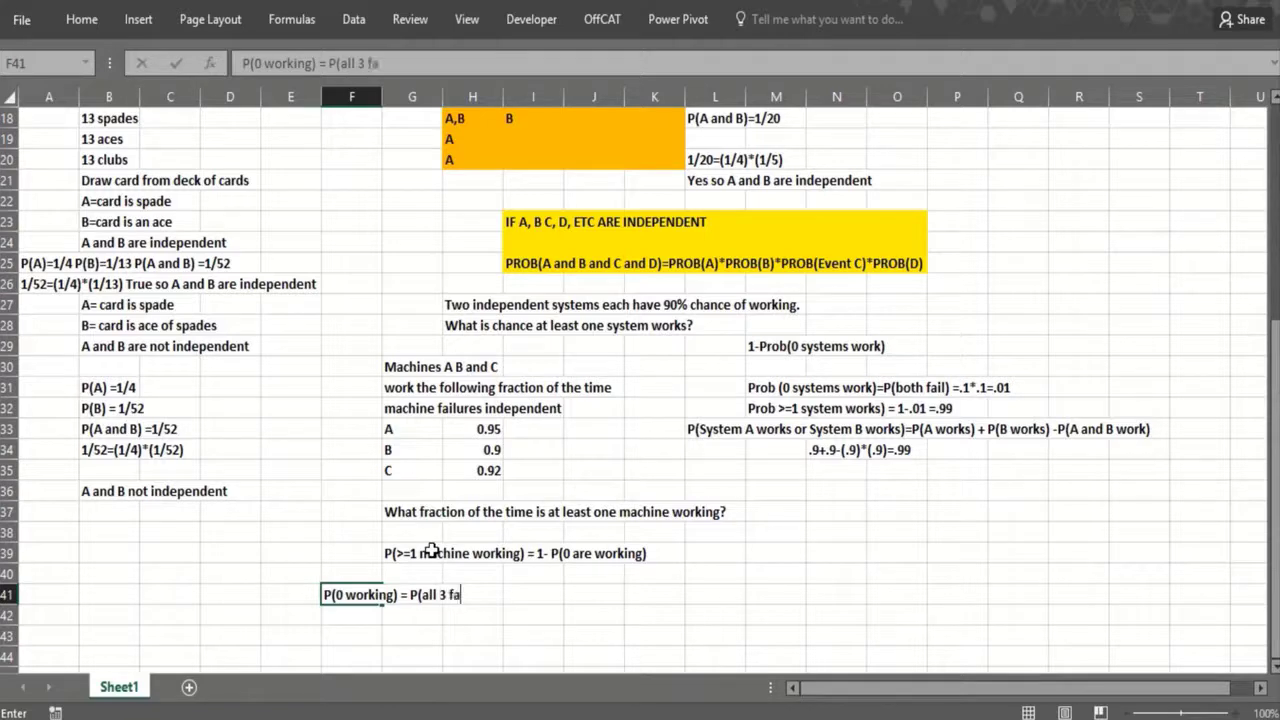
pyautogui.write('il) =(.05')
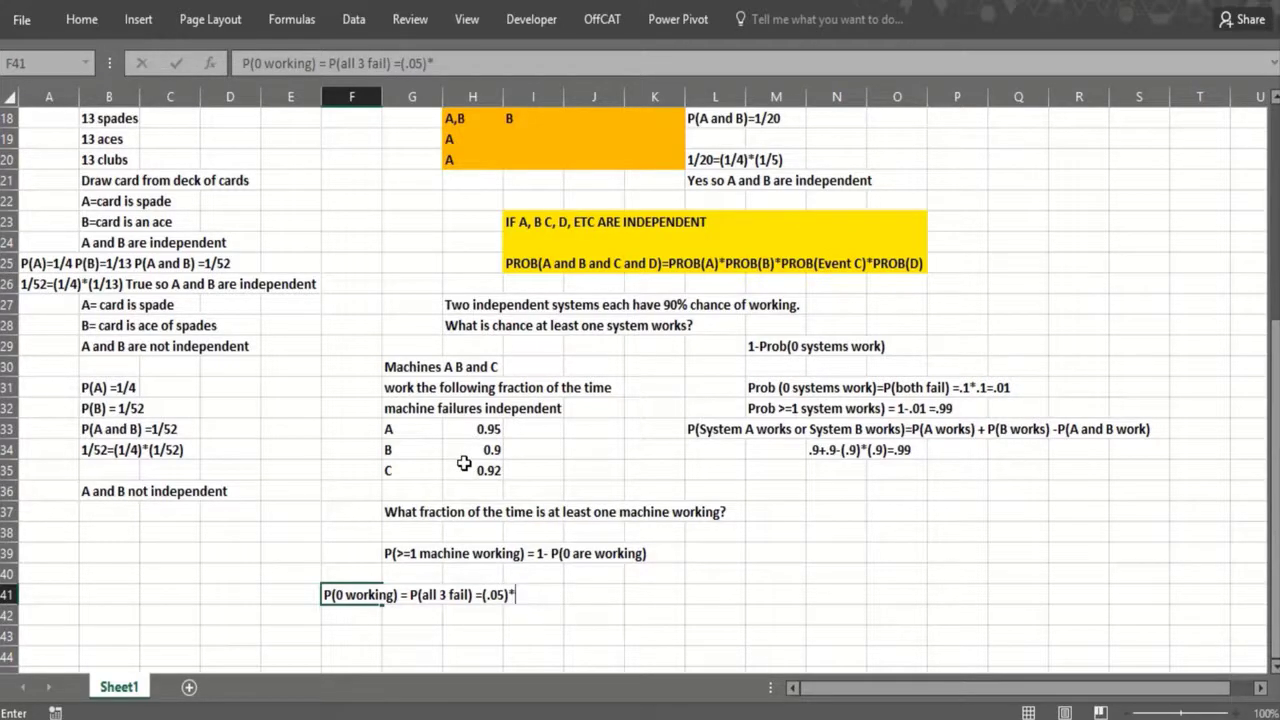
pyautogui.write(')*(.10)*(.08')
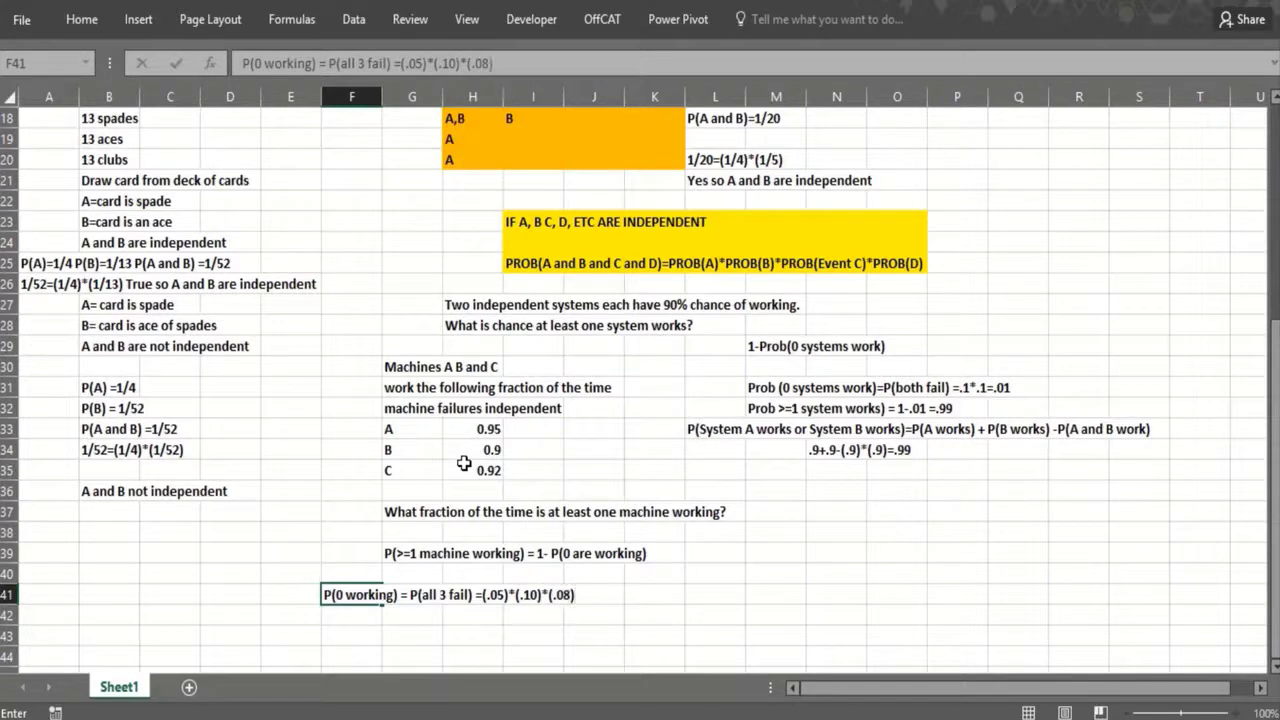
pyautogui.press('Return')
pyautogui.press('Return')
pyautogui.write('=.05')
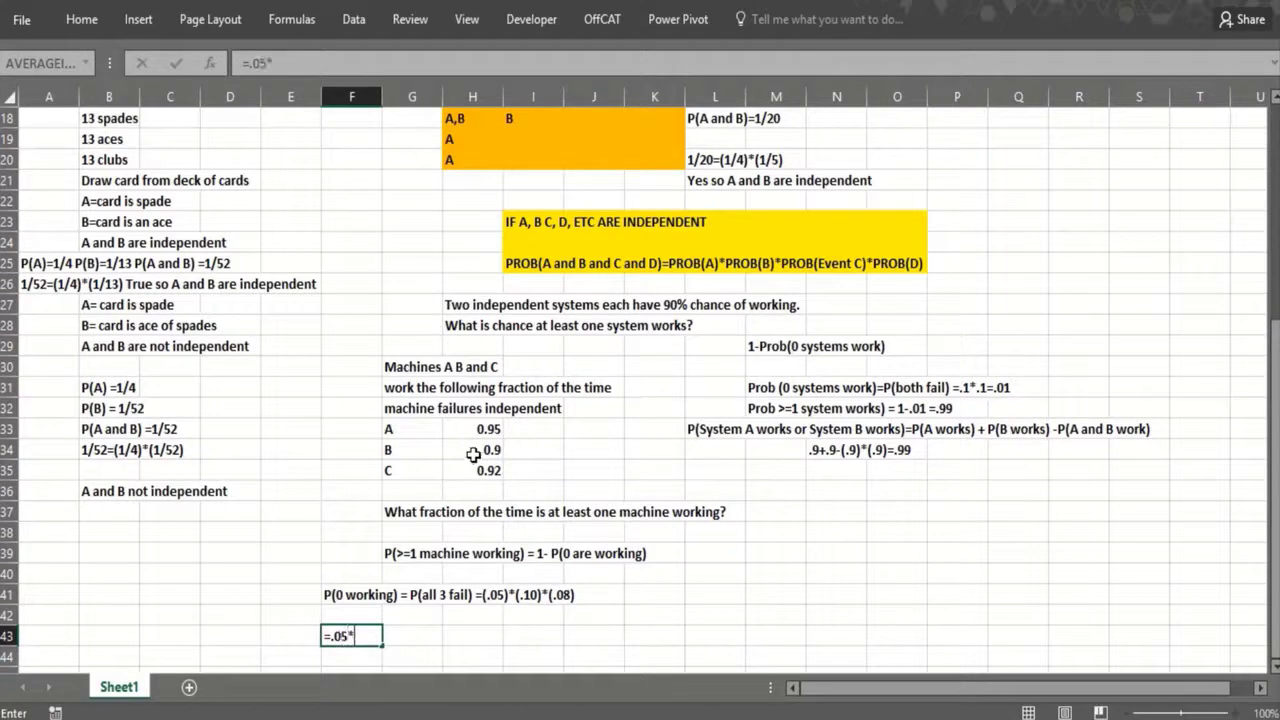
pyautogui.write('*.1*.08')
# Compute 0.0004 in F43 and display its formula in G43 with =FORMULATEXT(F43).
pyautogui.press('Return')
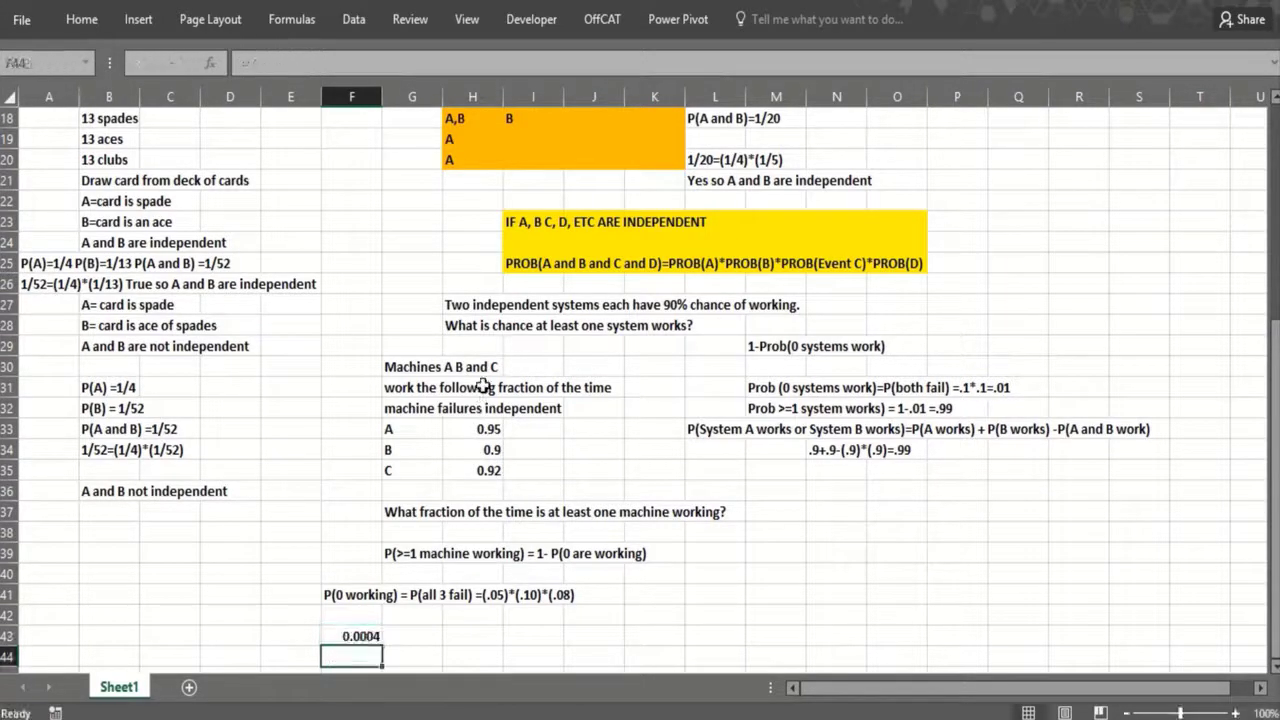
pyautogui.click(400, 640)
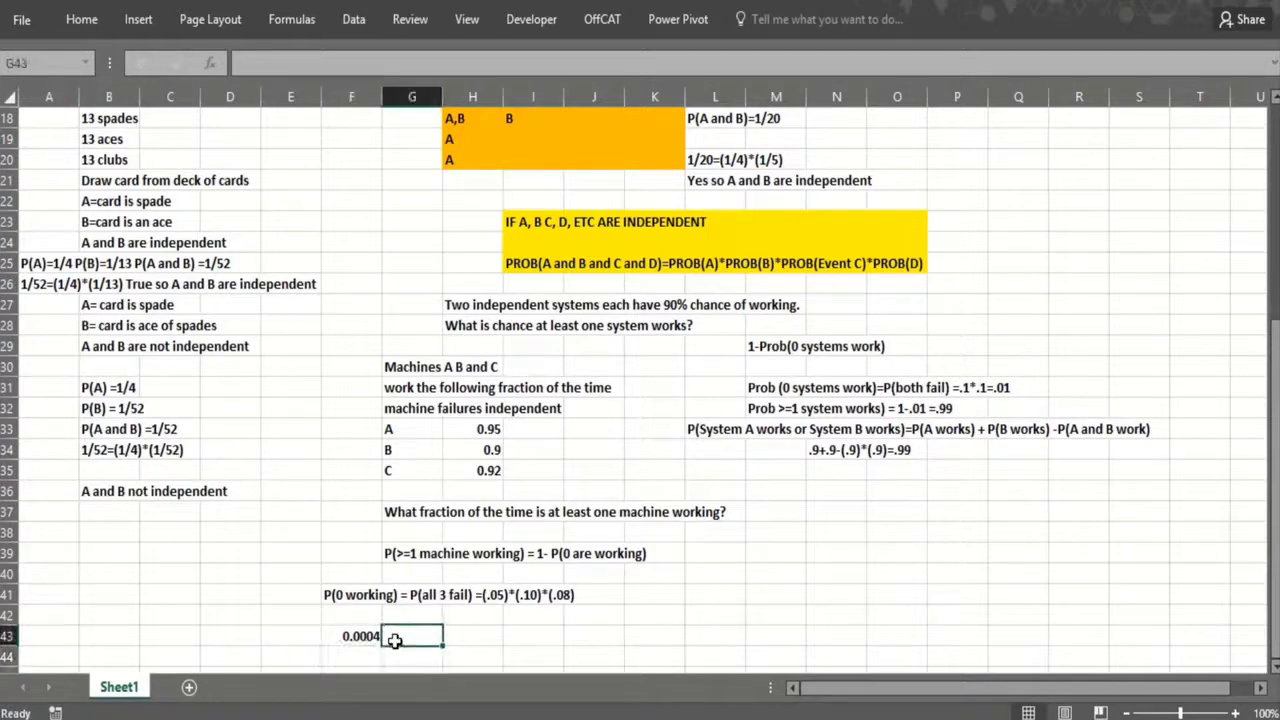
pyautogui.write('=form')
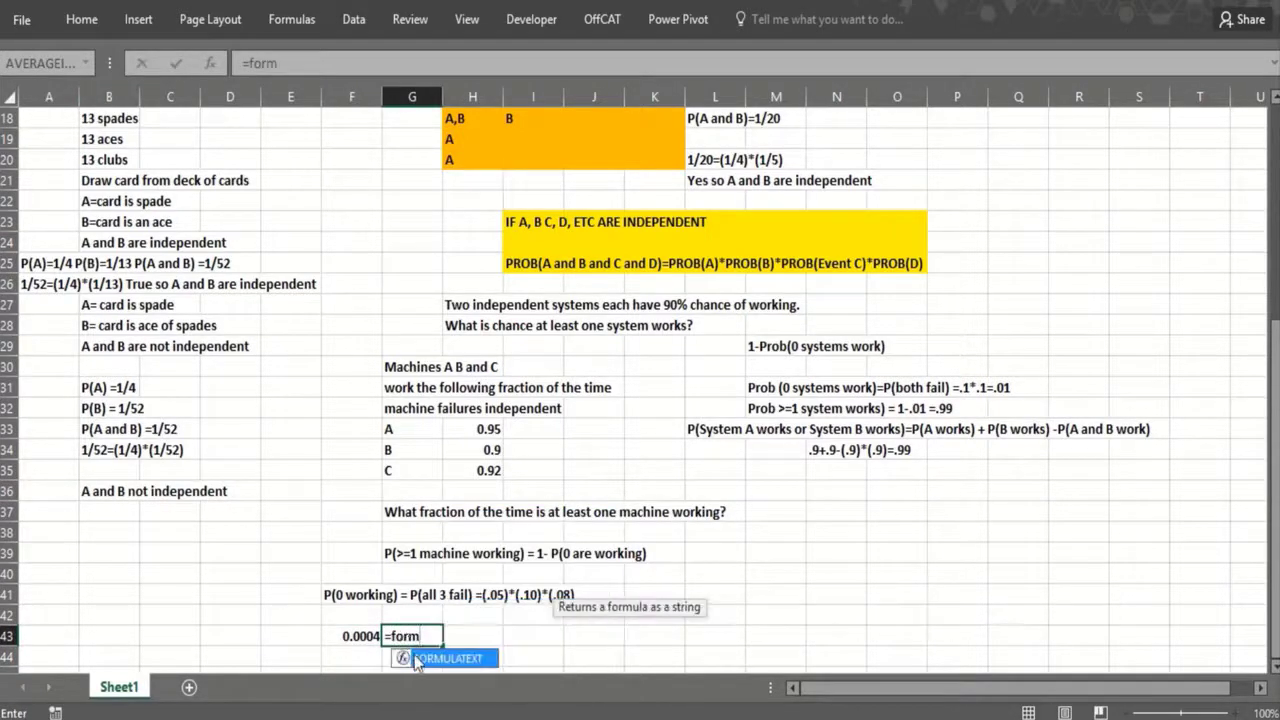
pyautogui.doubleClick(408, 655)
pyautogui.click(370, 635)
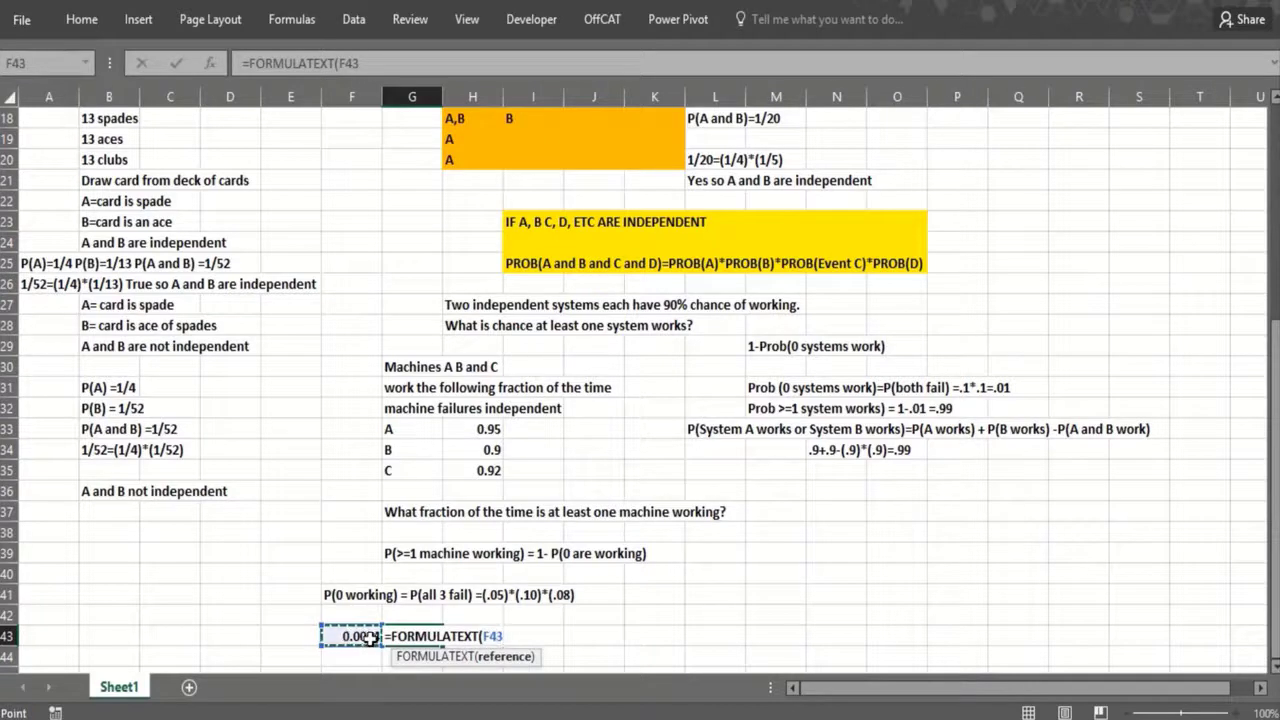
pyautogui.write(')')
pyautogui.press('Return')
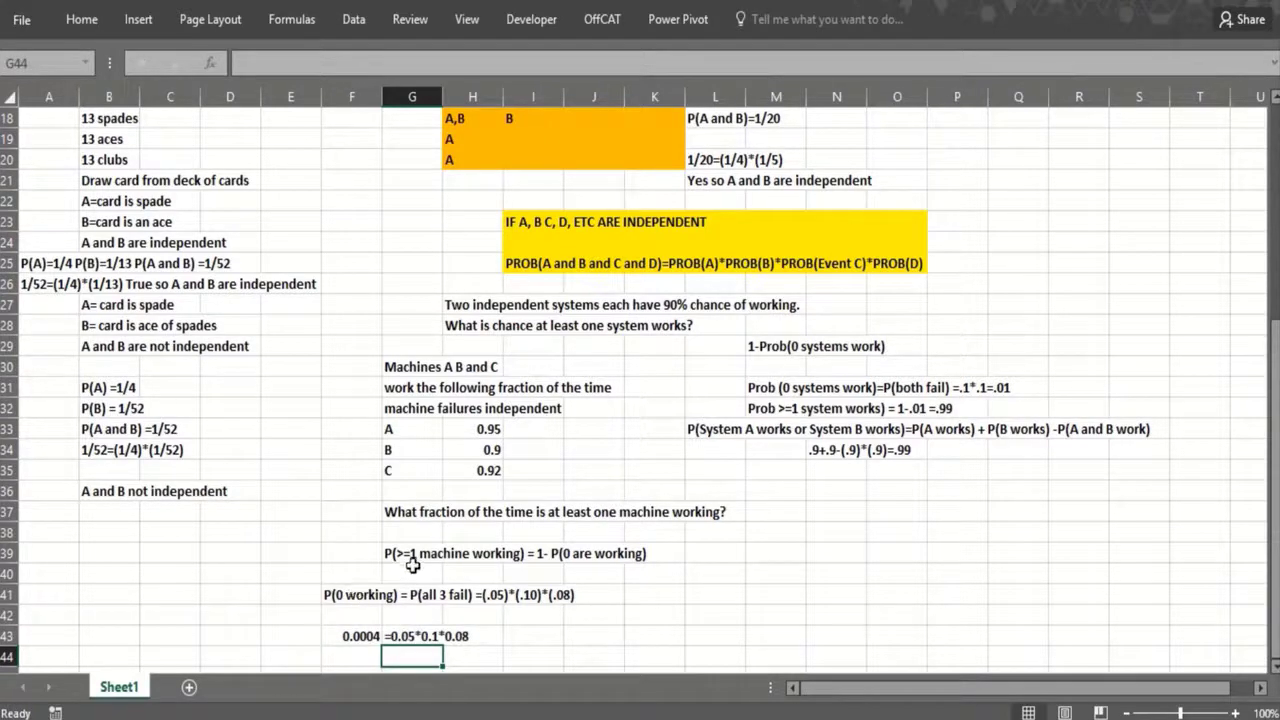
pyautogui.click(528, 570)
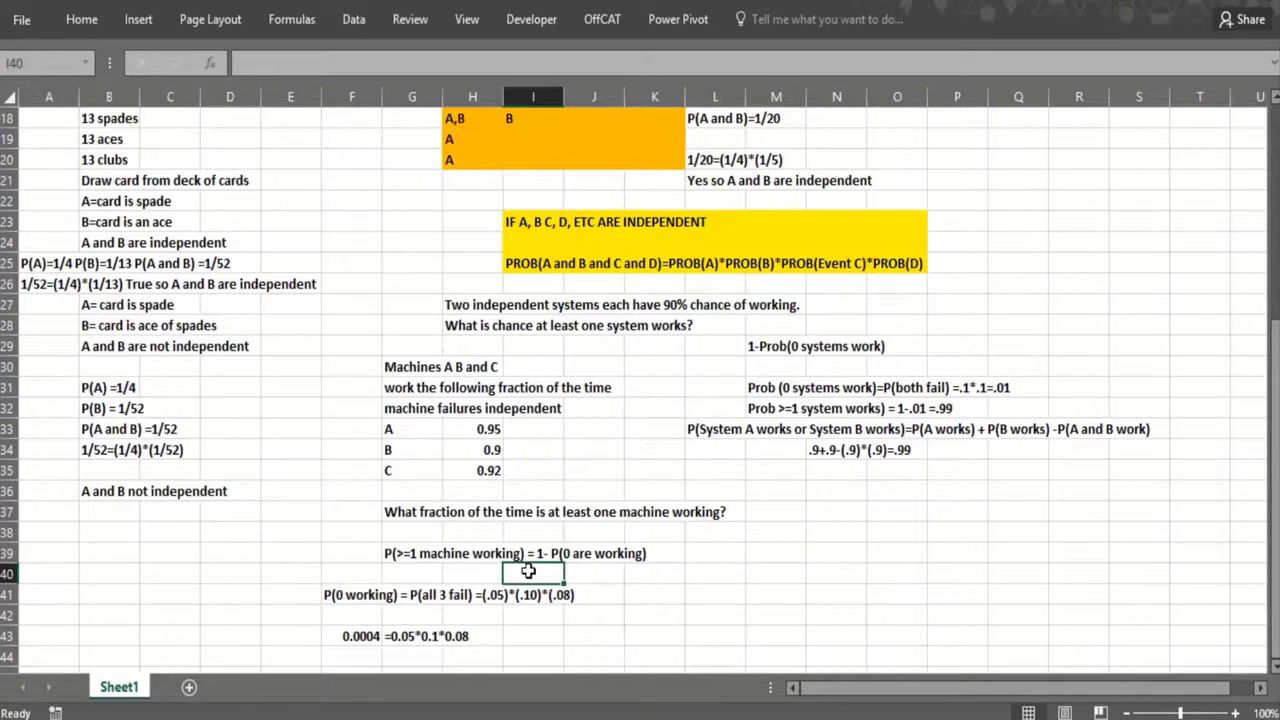
# Note 1-.0004 in I40 and calculate =1-.0004 in C41 to get 0.9996.
pyautogui.write('1')
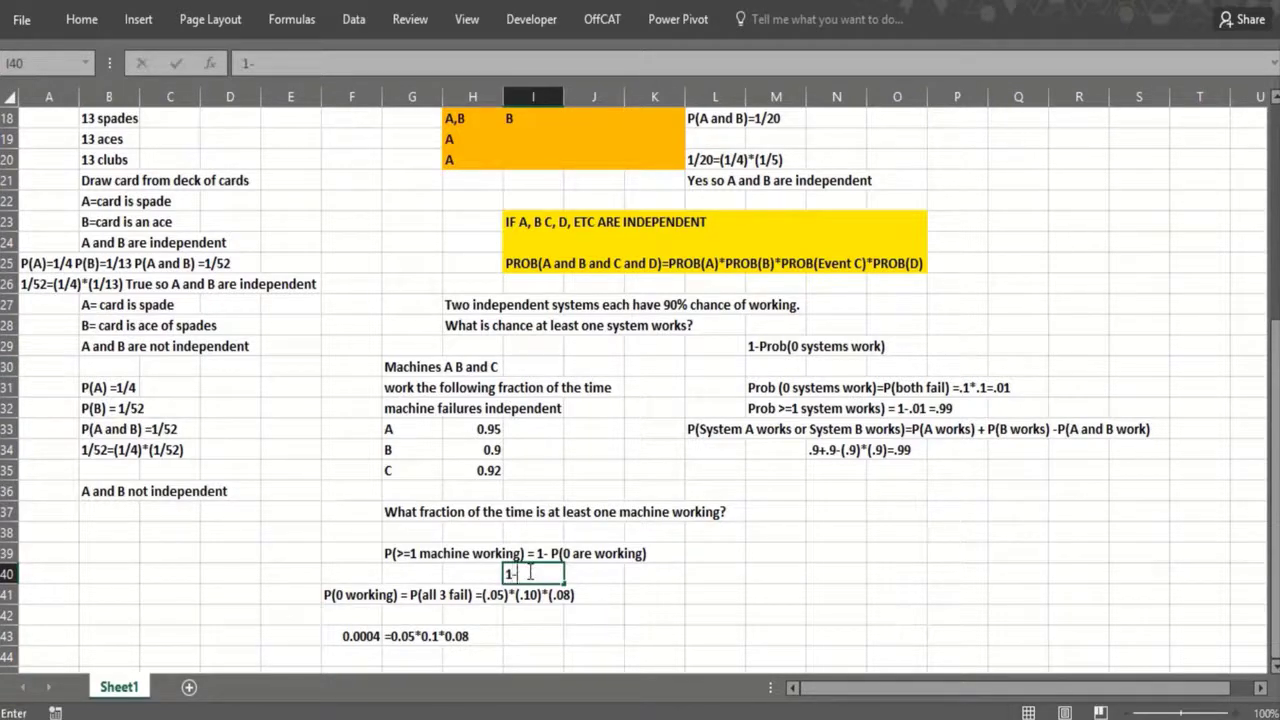
pyautogui.write('-.0004')
pyautogui.press('Return')
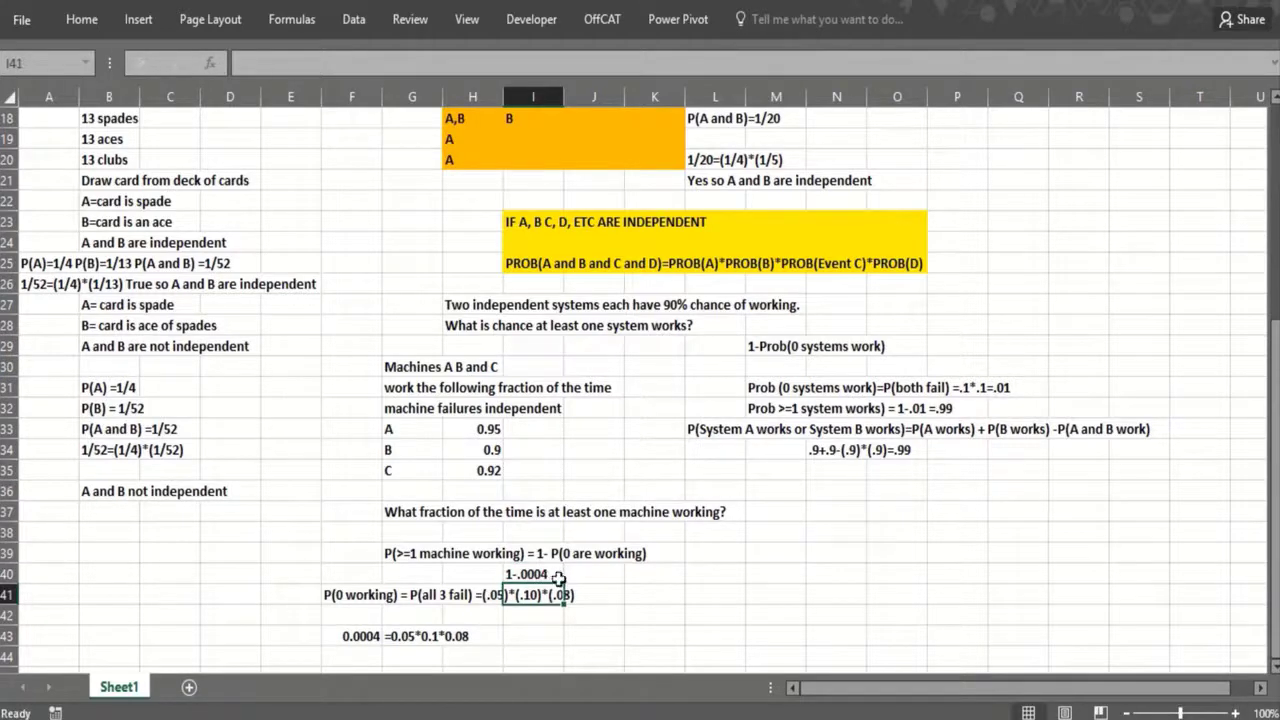
pyautogui.click(186, 590)
pyautogui.write('=1')
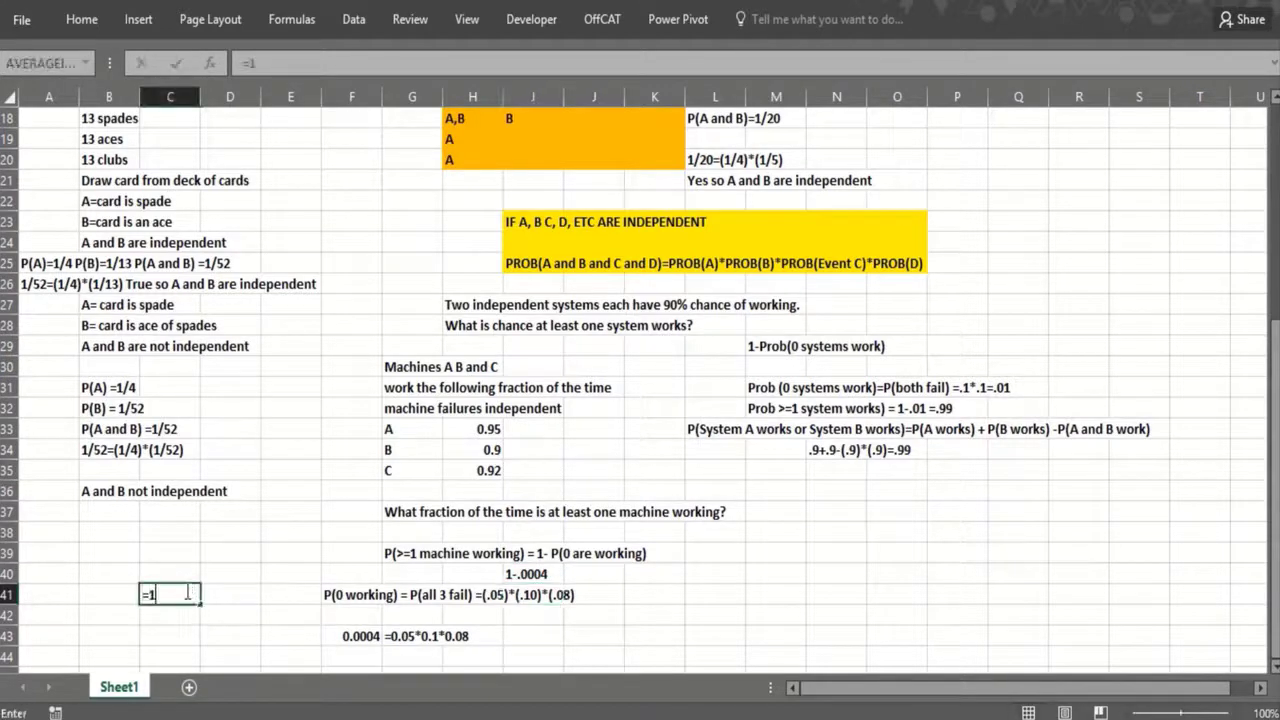
pyautogui.write('-.000')
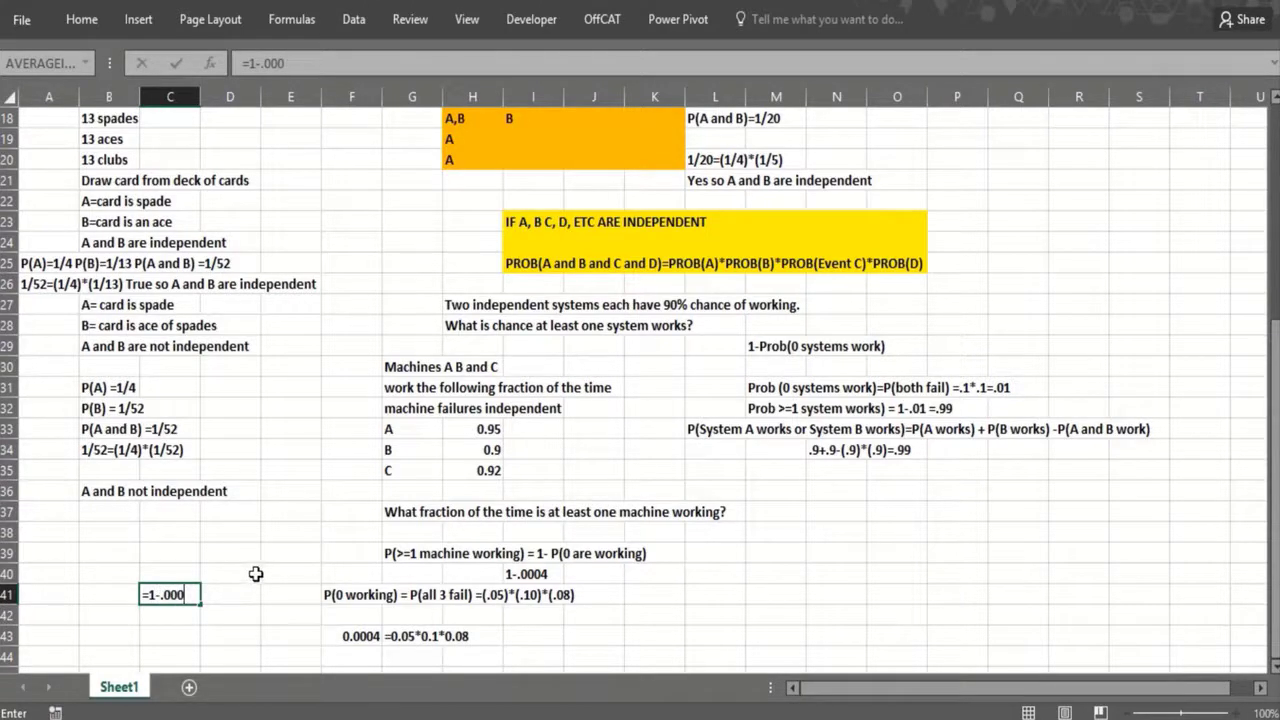
pyautogui.write('4')
pyautogui.press('Return')
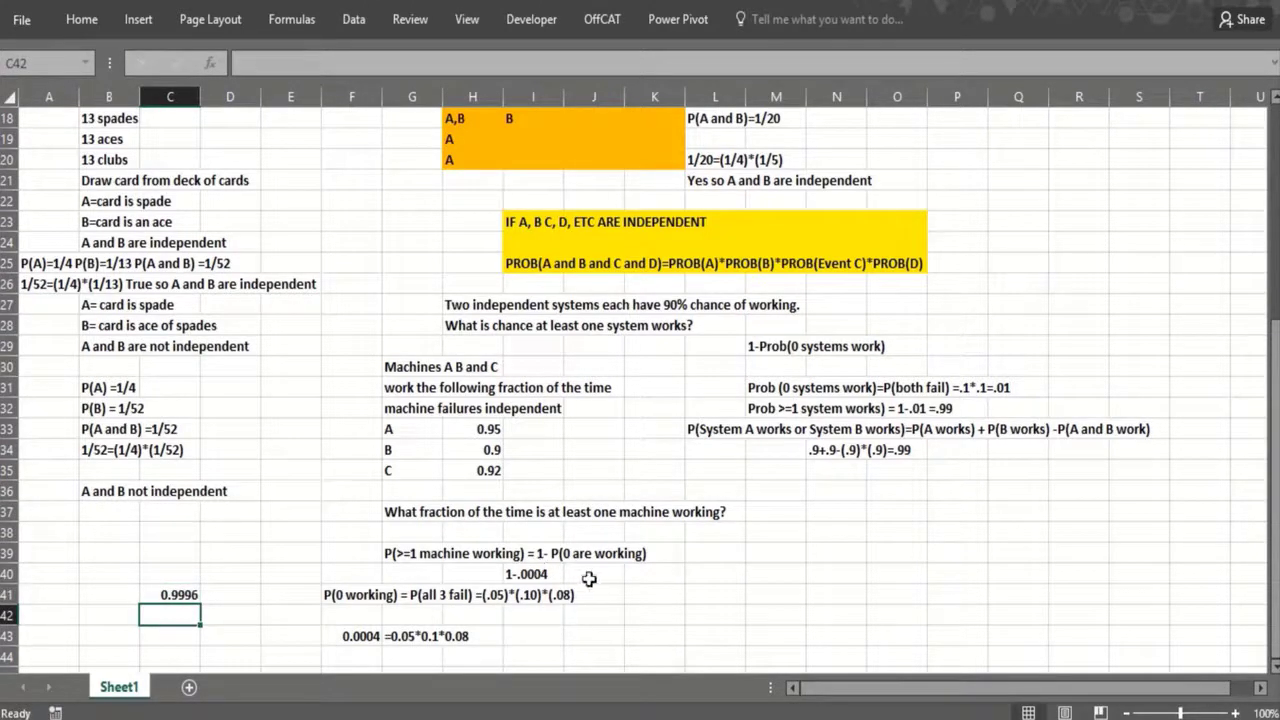
# Add the text note '= .9996' in J40, then bring up Chrome's Amazon results.
pyautogui.click(589, 579)
pyautogui.write("'")
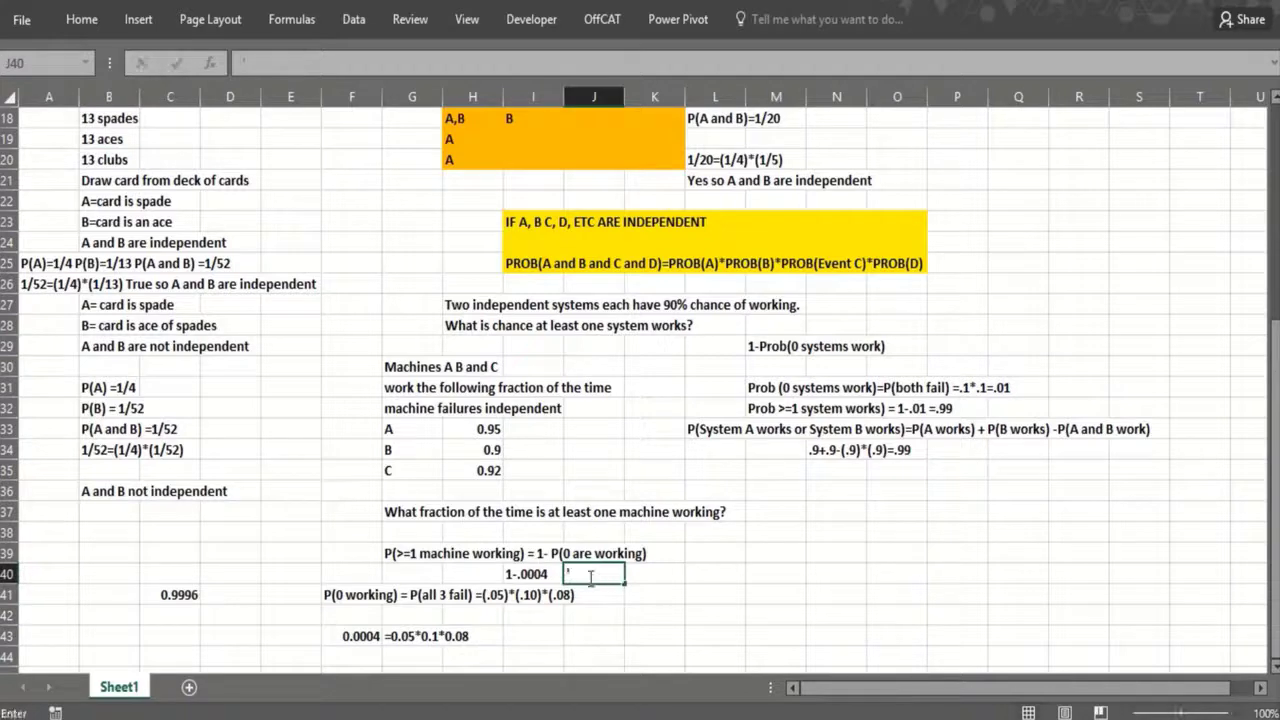
pyautogui.write('= .9996')
pyautogui.hotkey('ctrl', 'Return')
pyautogui.press('Down')
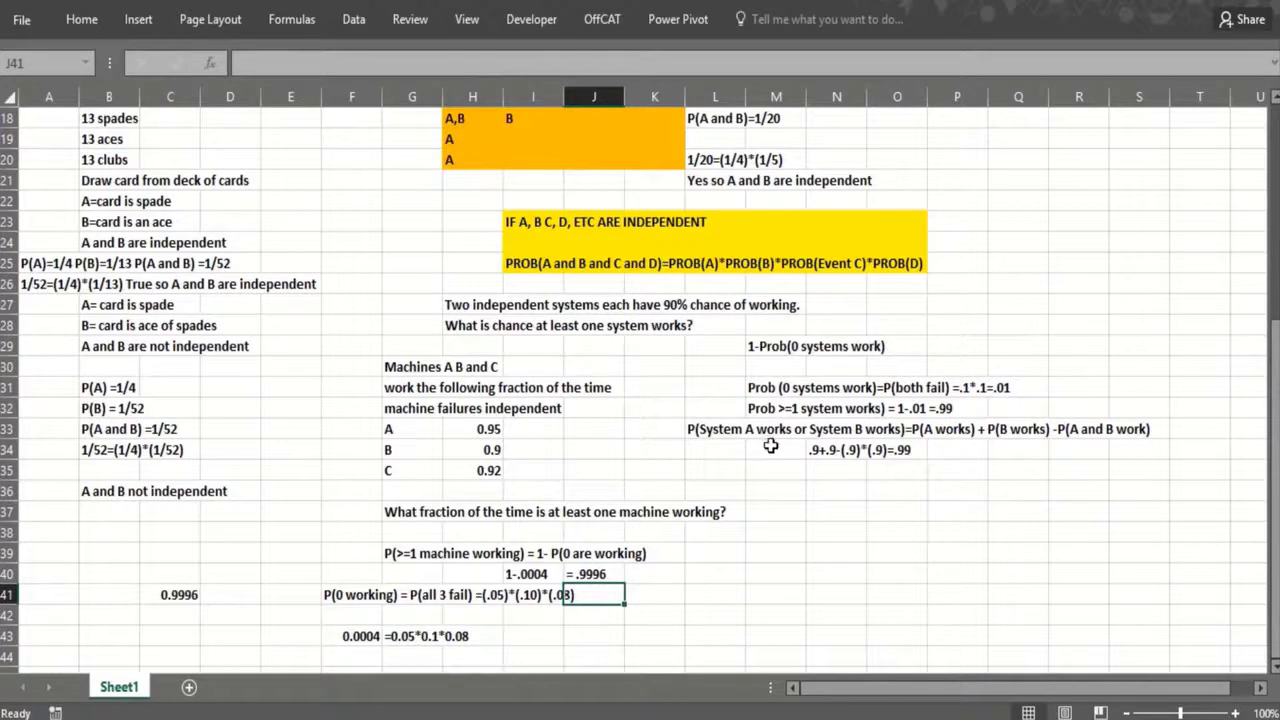
pyautogui.click(766, 463)
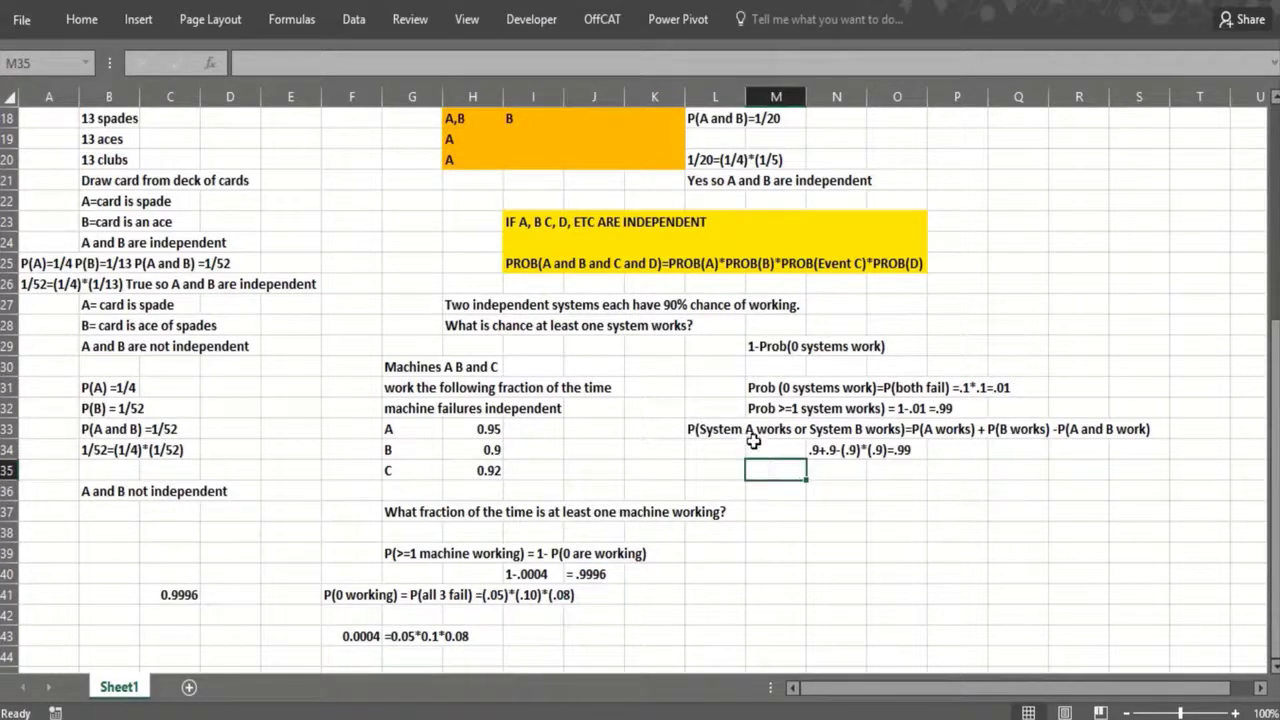
pyautogui.click(612, 533)
pyautogui.click(528, 533)
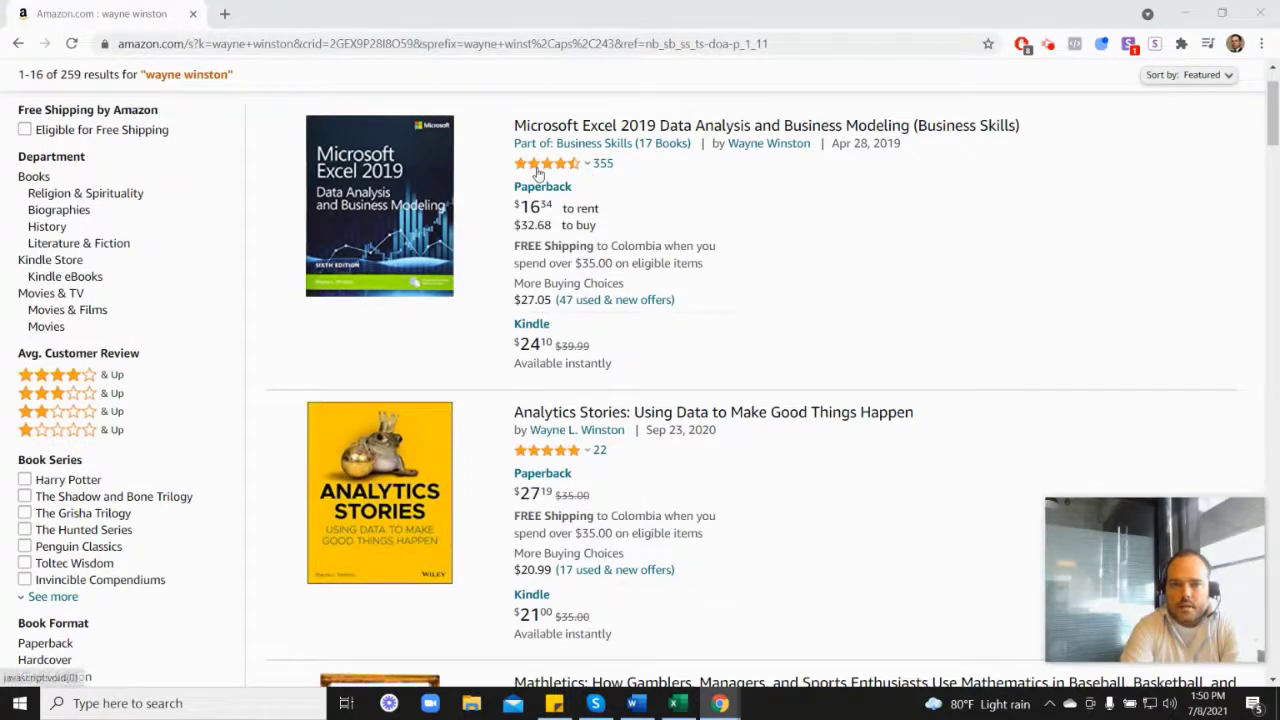
# Scroll through the Amazon listings of the instructor's Excel and analytics books.
pyautogui.moveTo(549, 173)
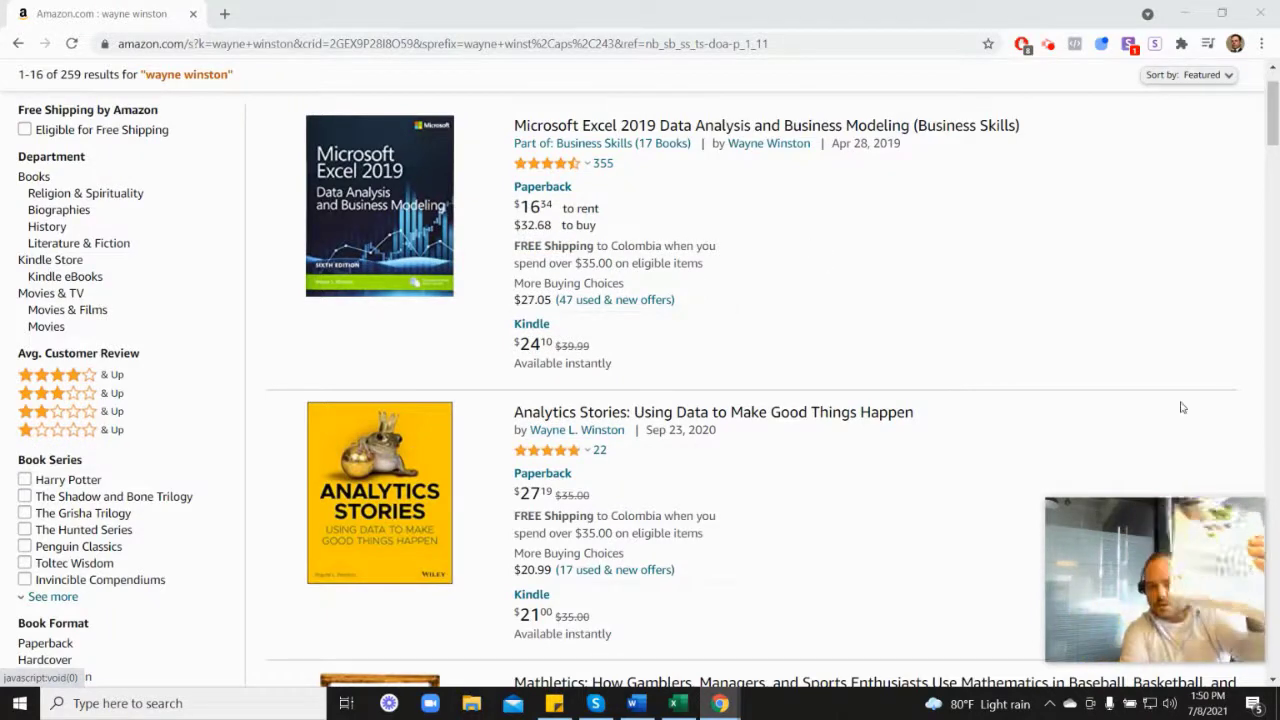
pyautogui.scroll(-7, 576, 486)
pyautogui.scroll(-1, 576, 486)
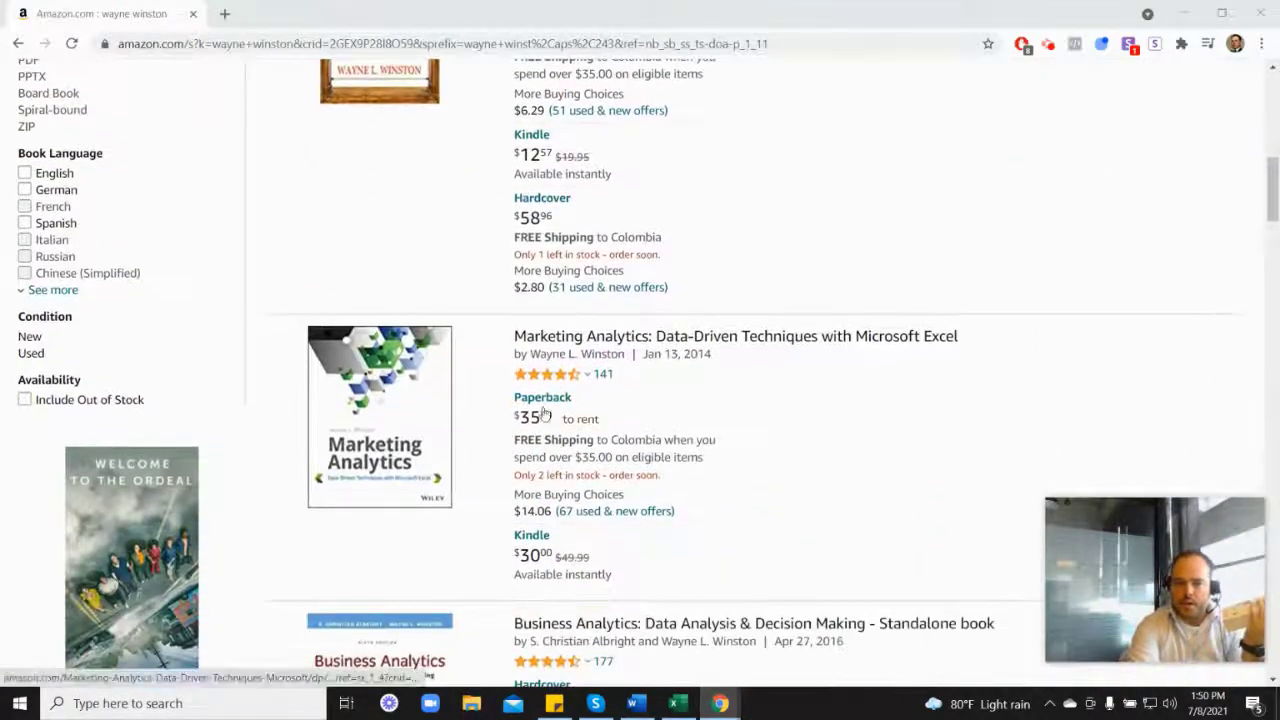
pyautogui.moveTo(566, 372)
pyautogui.scroll(3, 744, 380)
pyautogui.scroll(3, 744, 380)
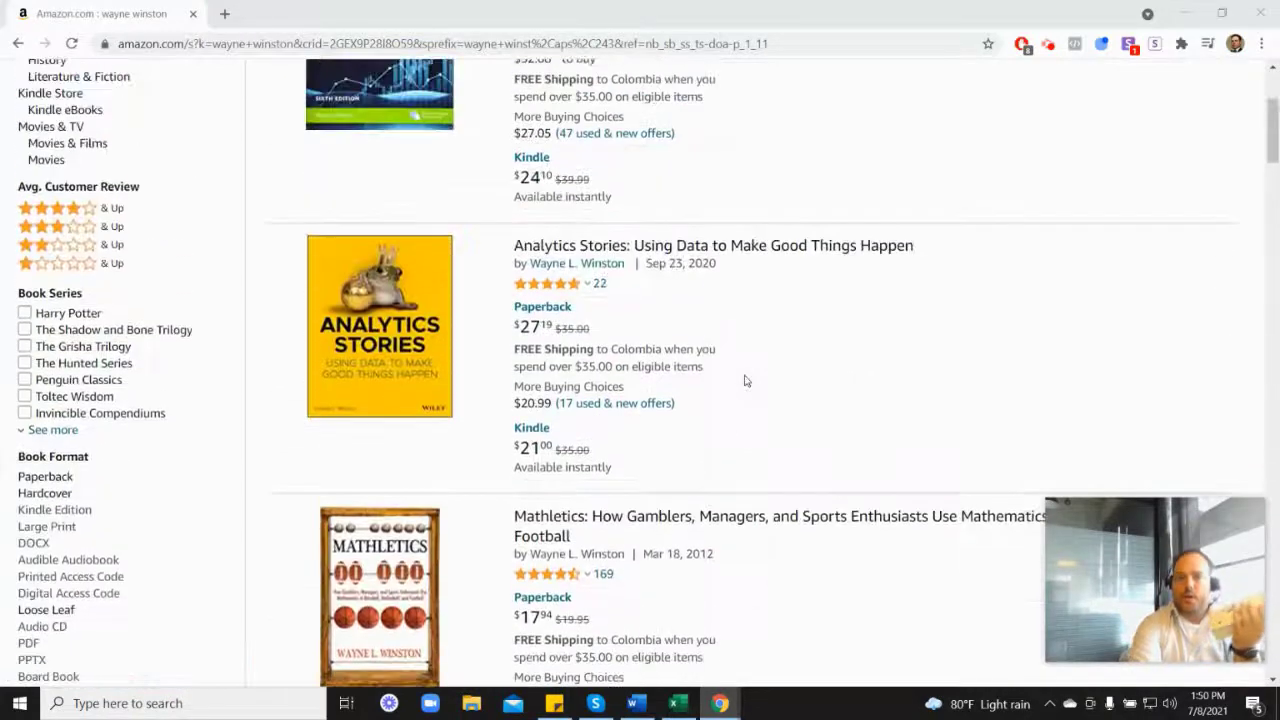